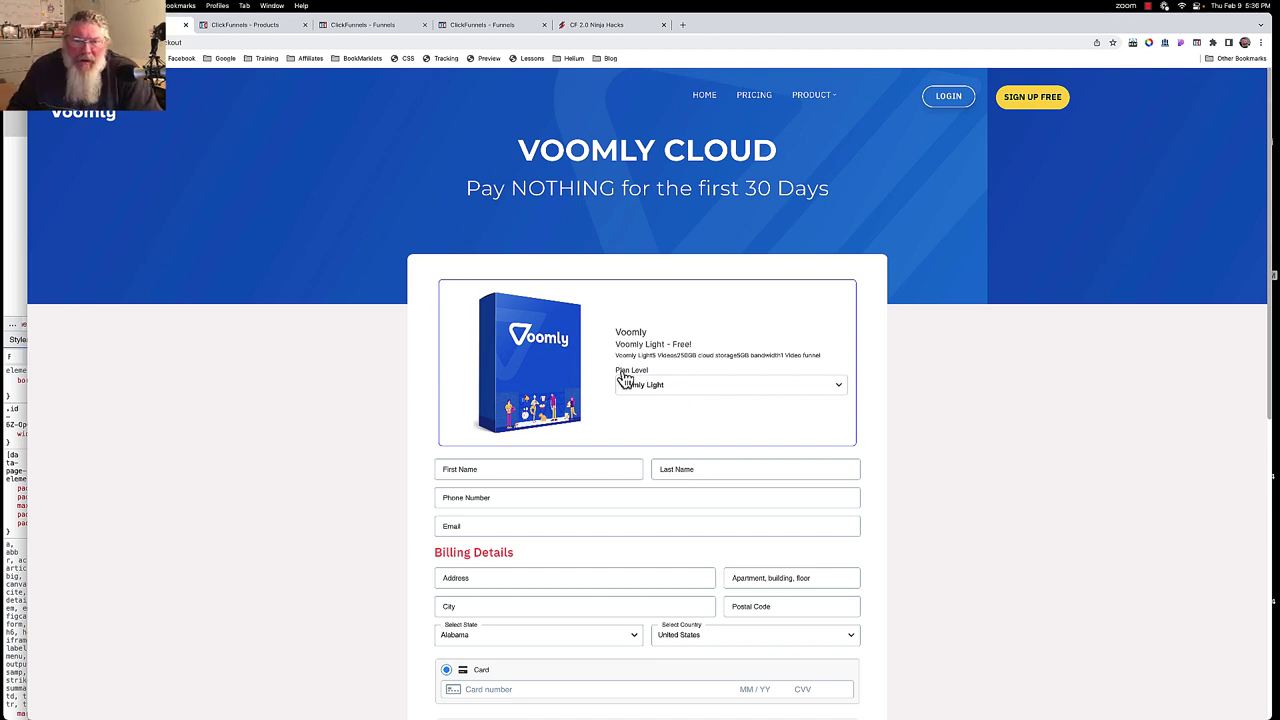
- On the Voomly checkout, try Voomly Plus with annual $190/year billing, then switch back to Light
click(681, 384)
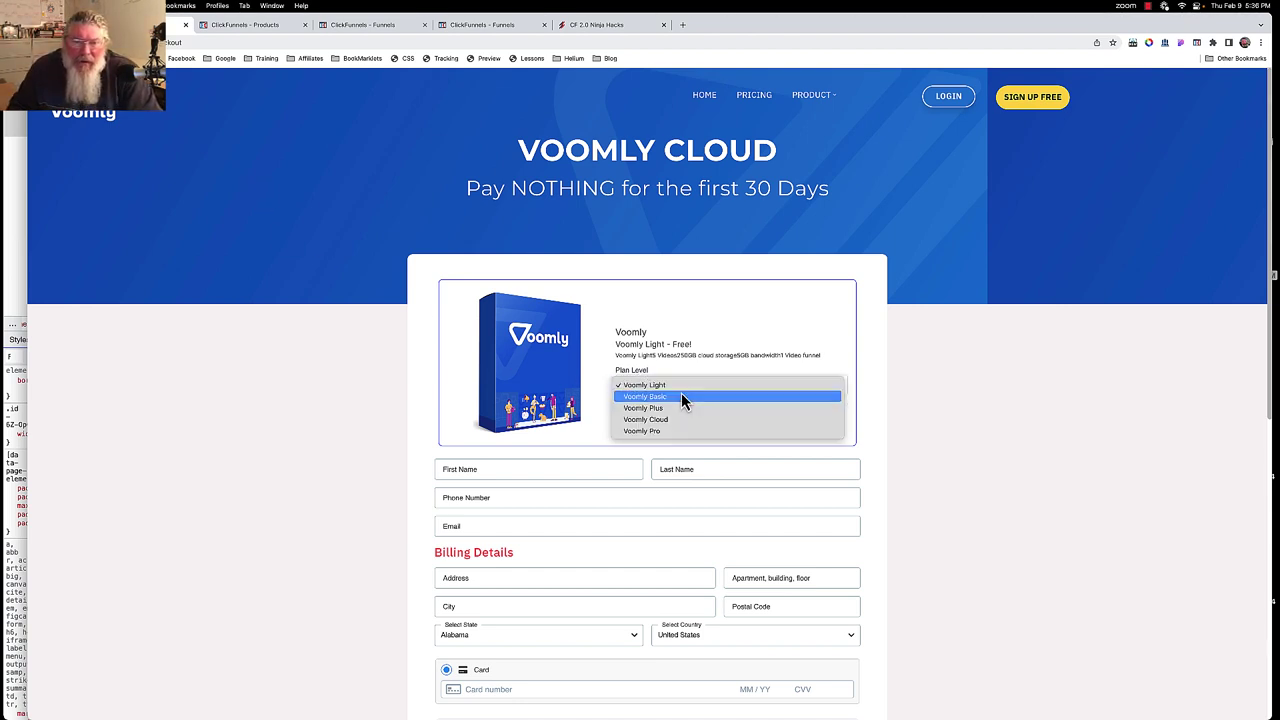
click(682, 409)
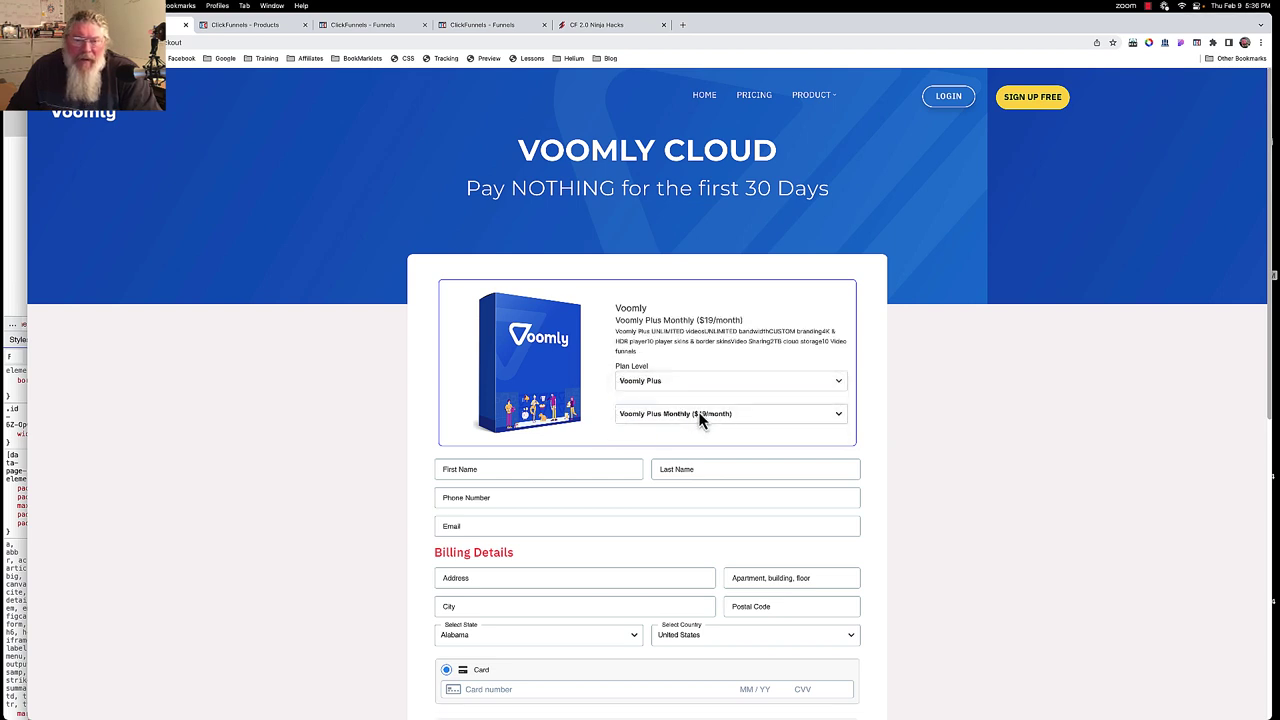
click(684, 417)
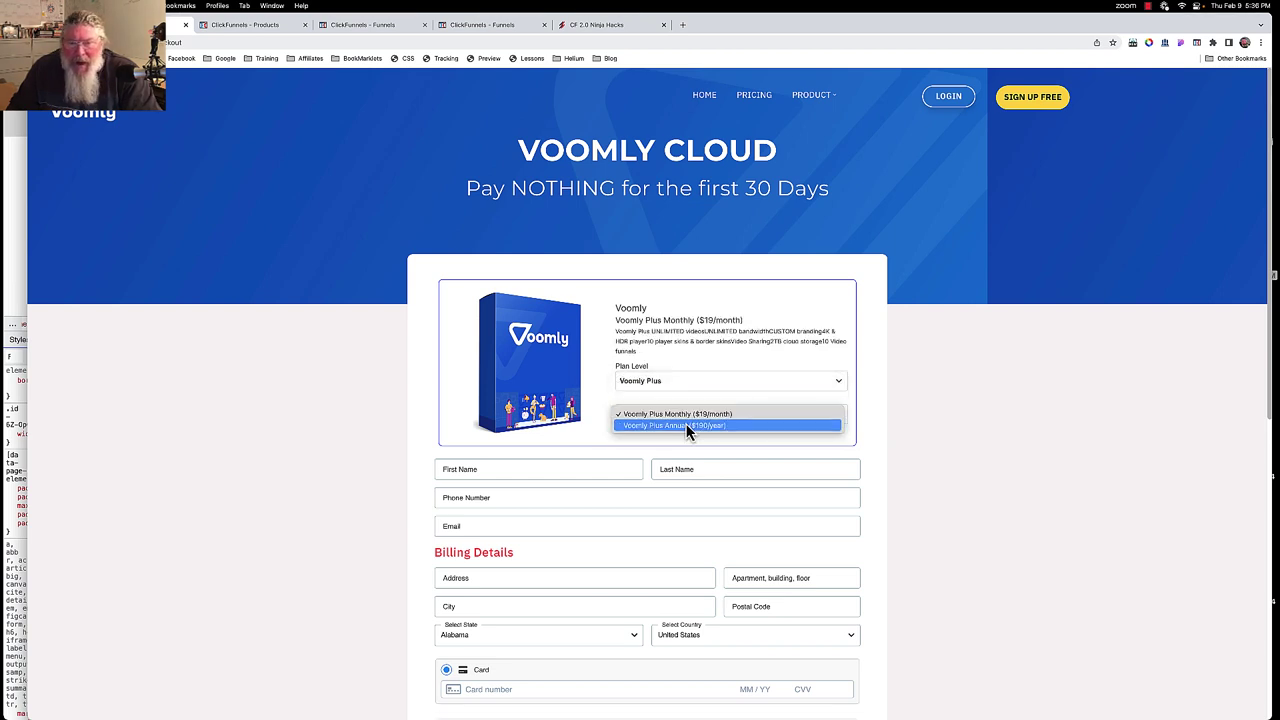
click(686, 425)
click(692, 380)
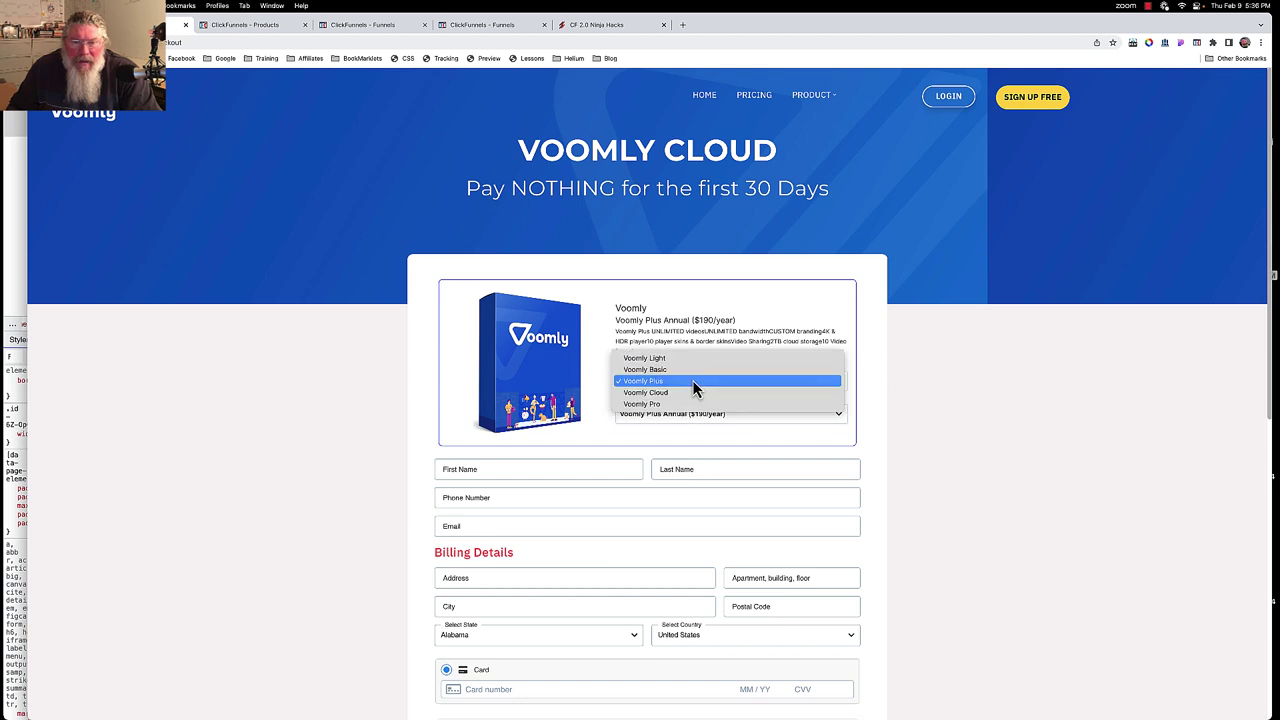
click(693, 360)
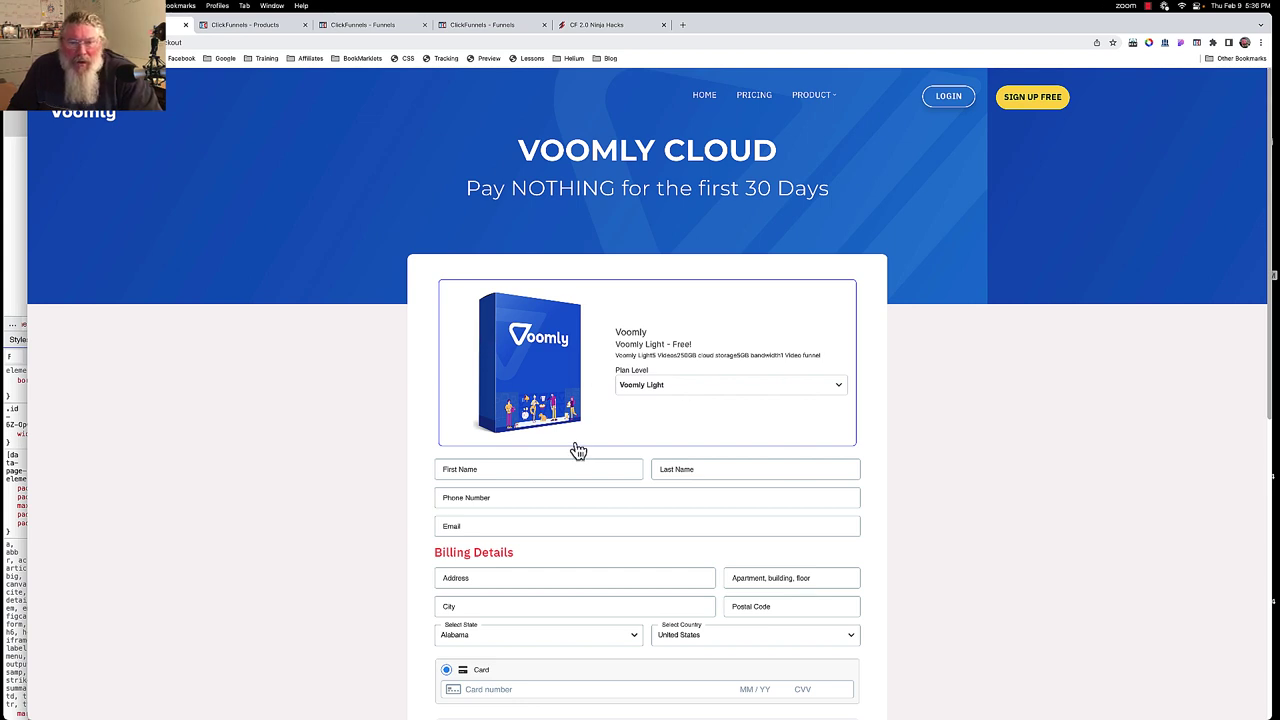
- Choose Voomly Cloud and review the order summary, then bring up the ClickFunnels checkout preview
click(680, 382)
click(672, 421)
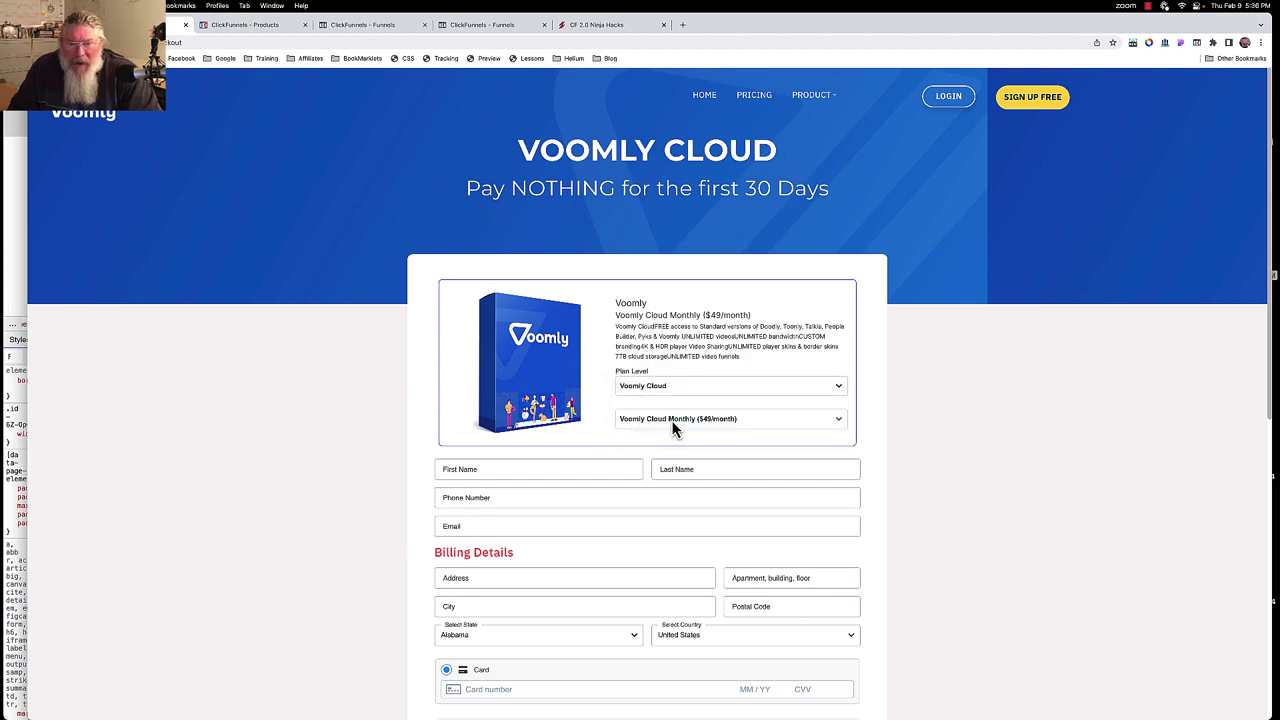
scroll(673, 427, down, 3)
scroll(655, 652, down, 5)
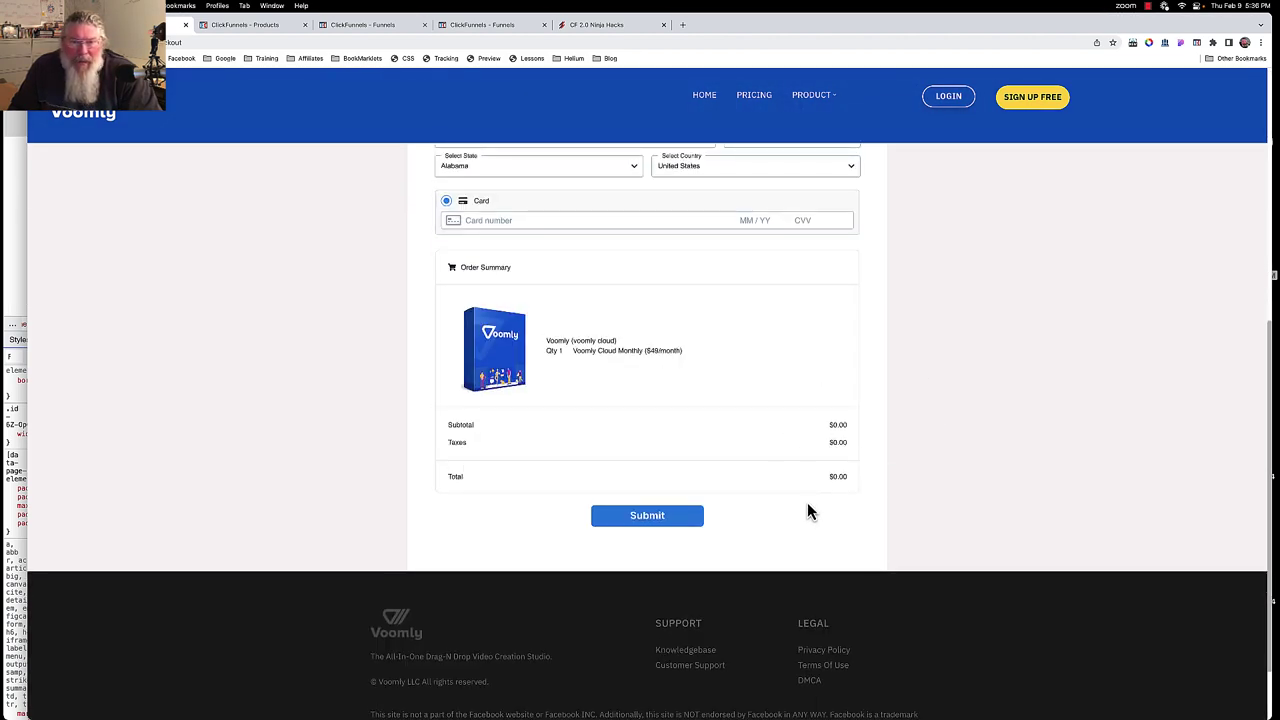
scroll(812, 510, up, 7)
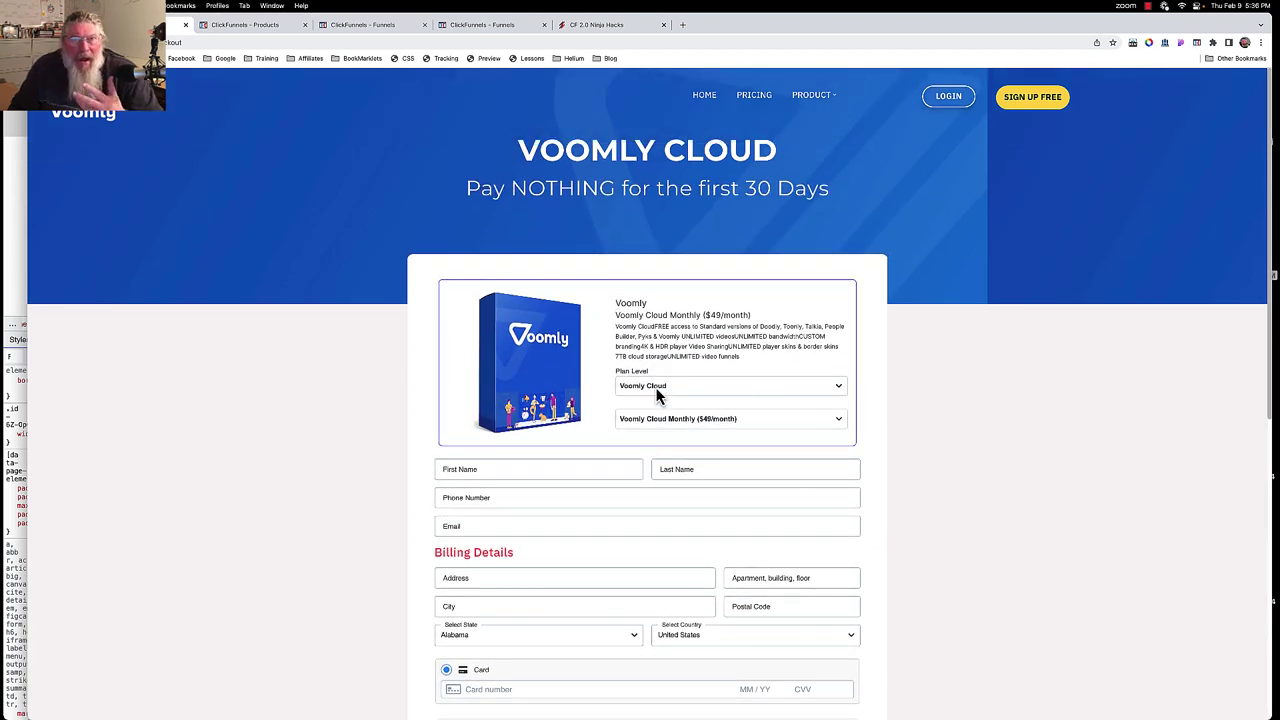
click(620, 26)
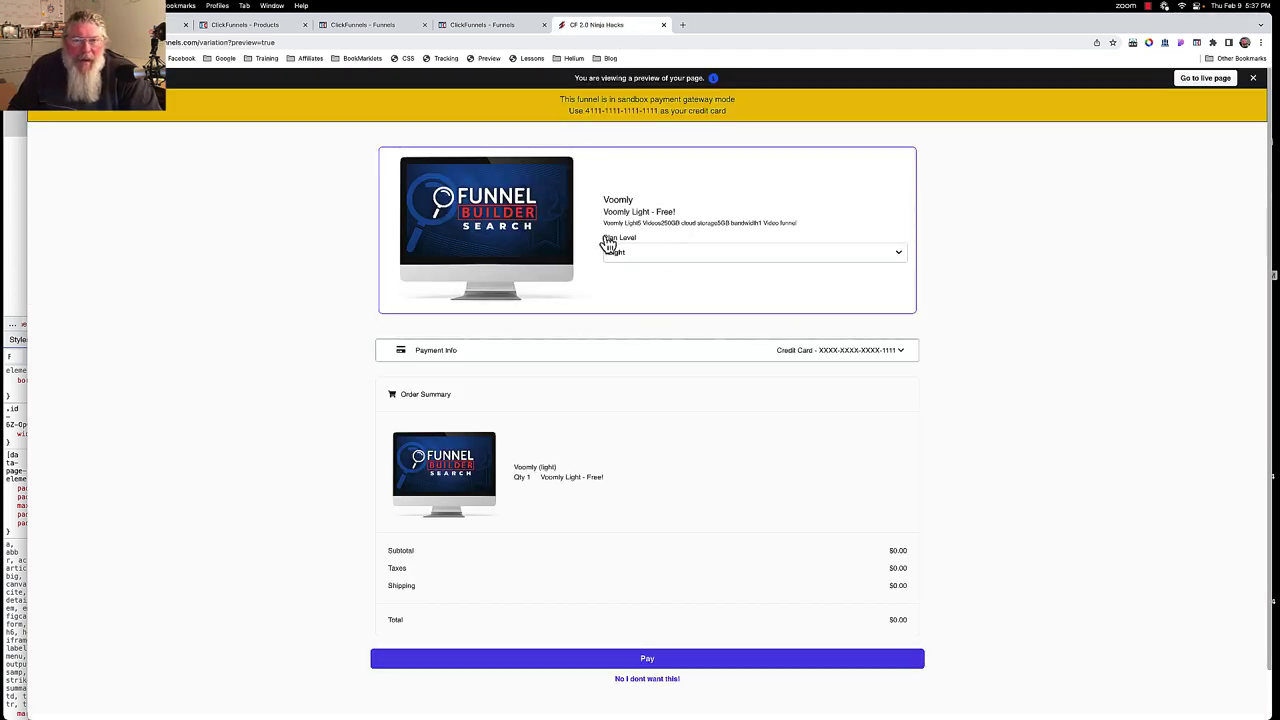
- Cycle the preview's Plan Level through Basic, Light, Basic and Plus to watch the description change
click(658, 250)
click(656, 264)
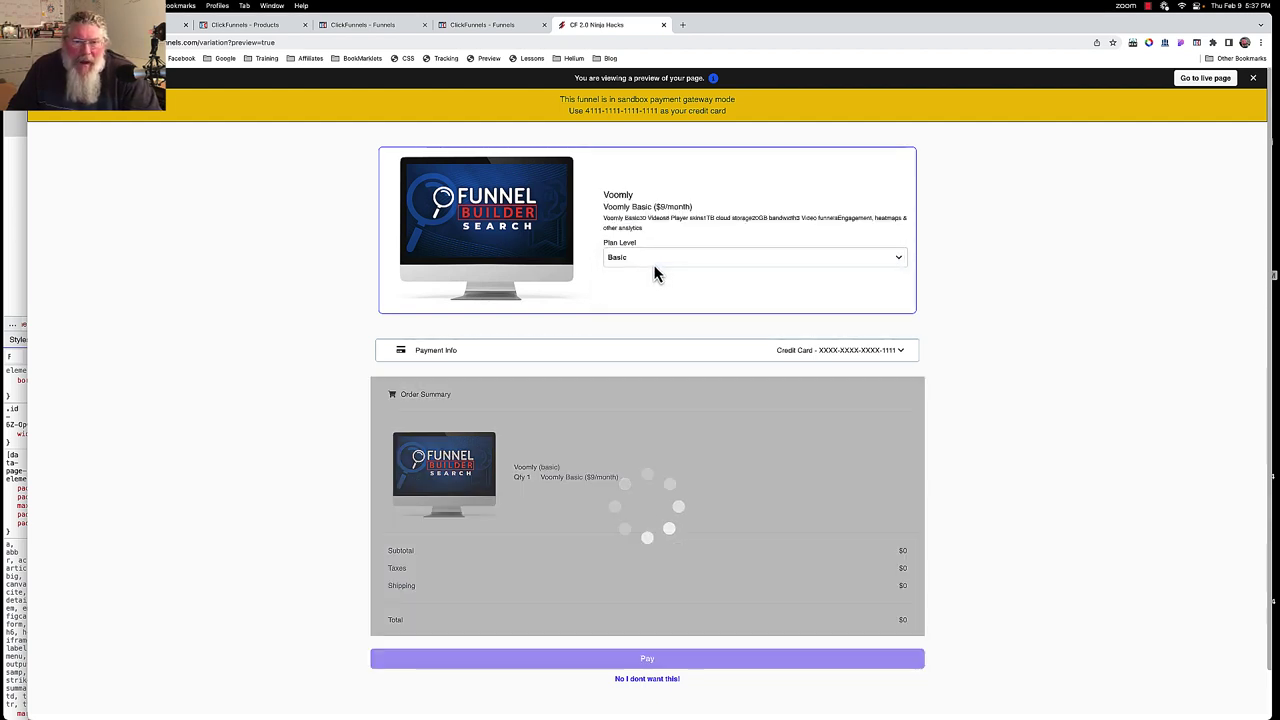
click(657, 260)
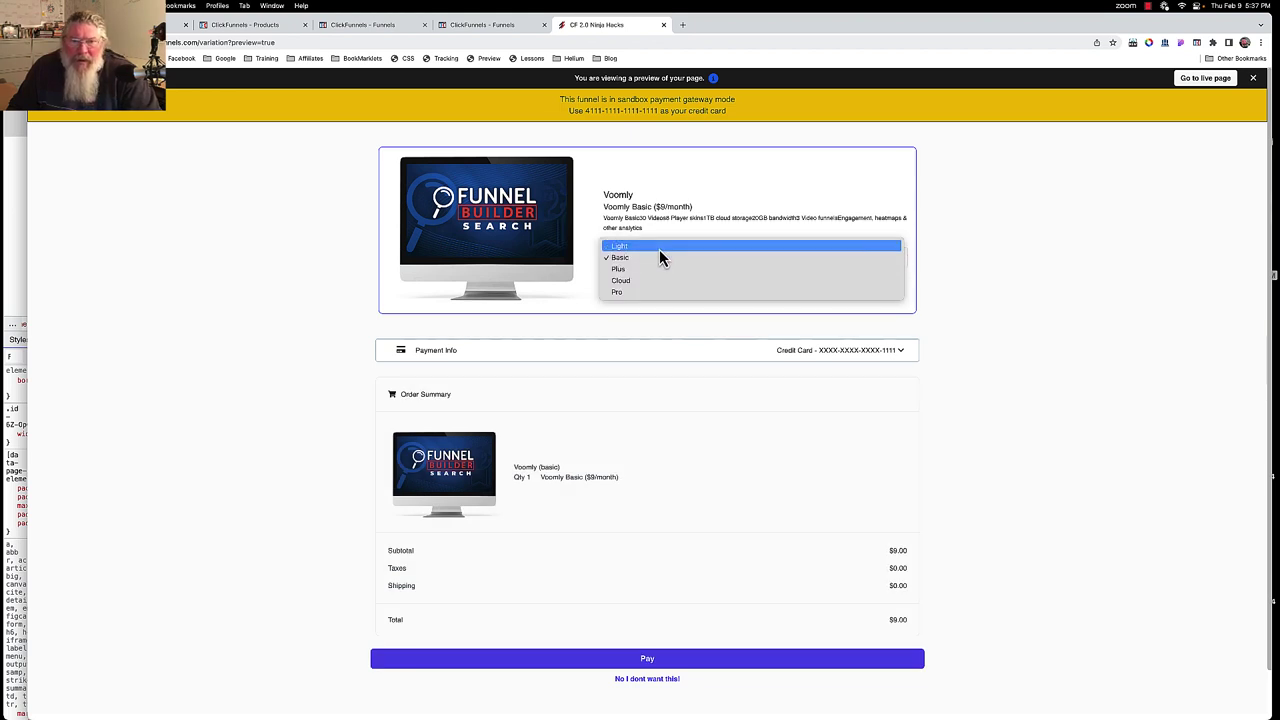
click(659, 249)
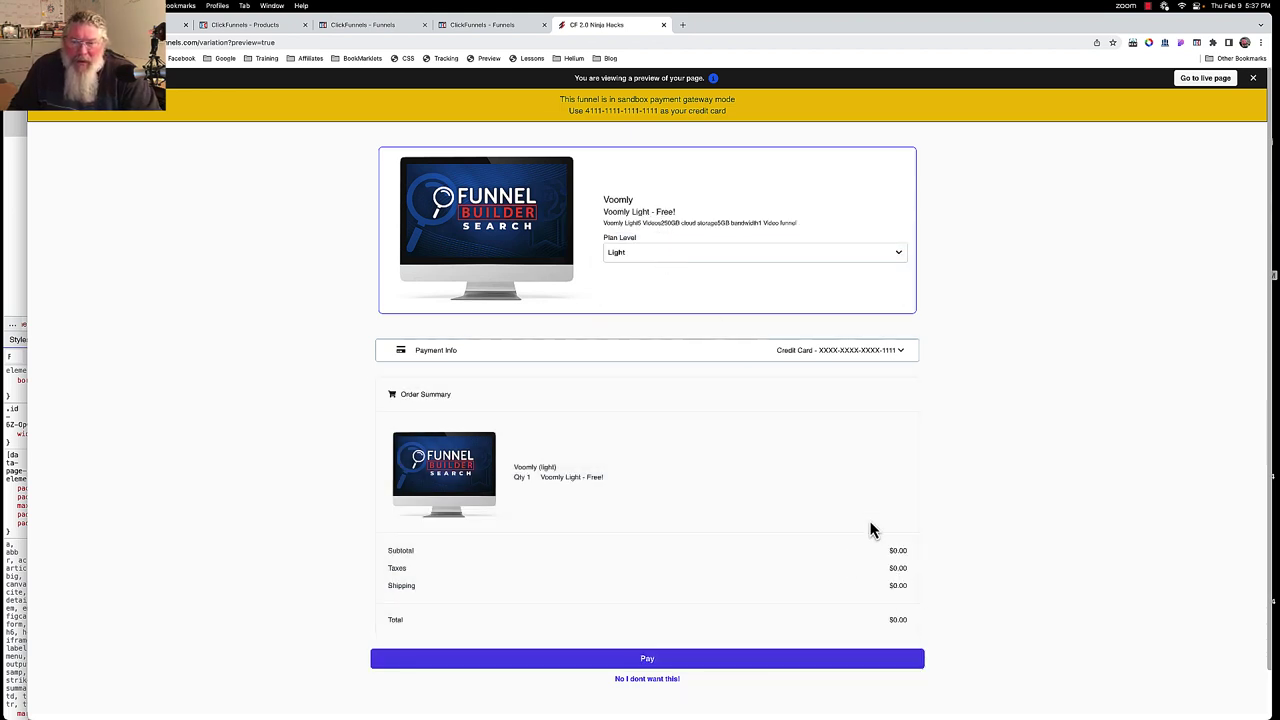
click(665, 254)
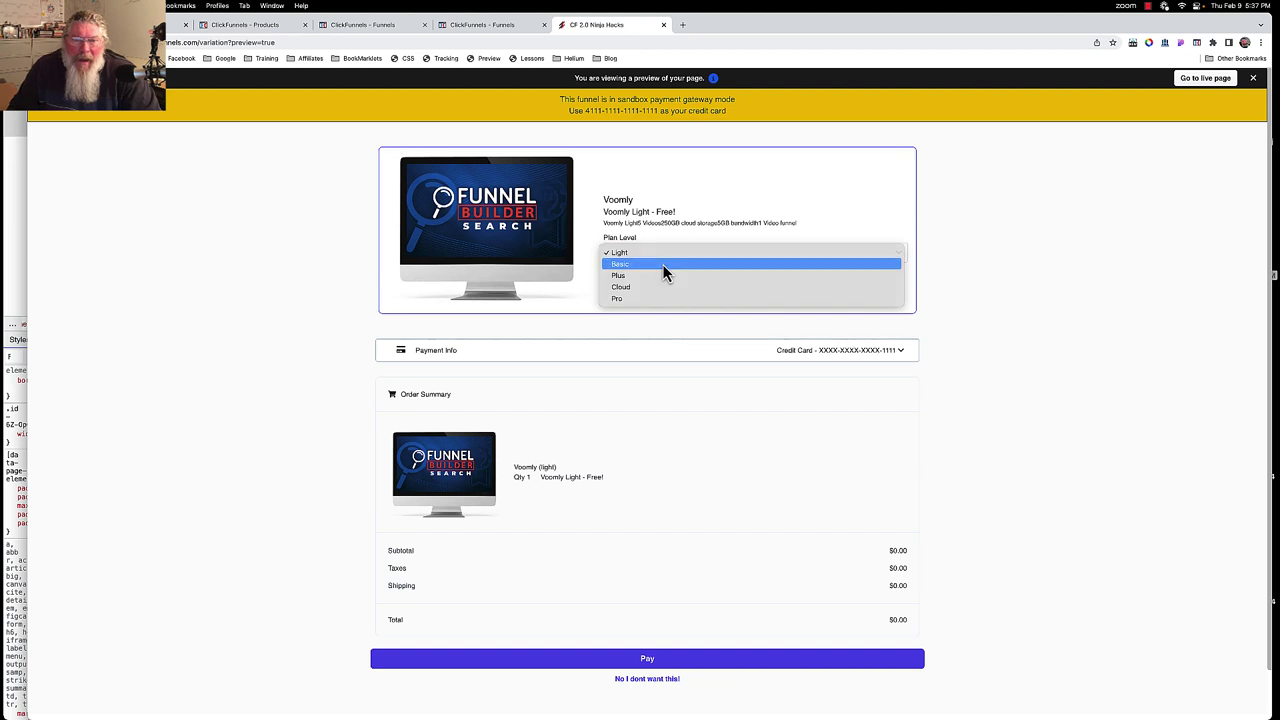
click(665, 264)
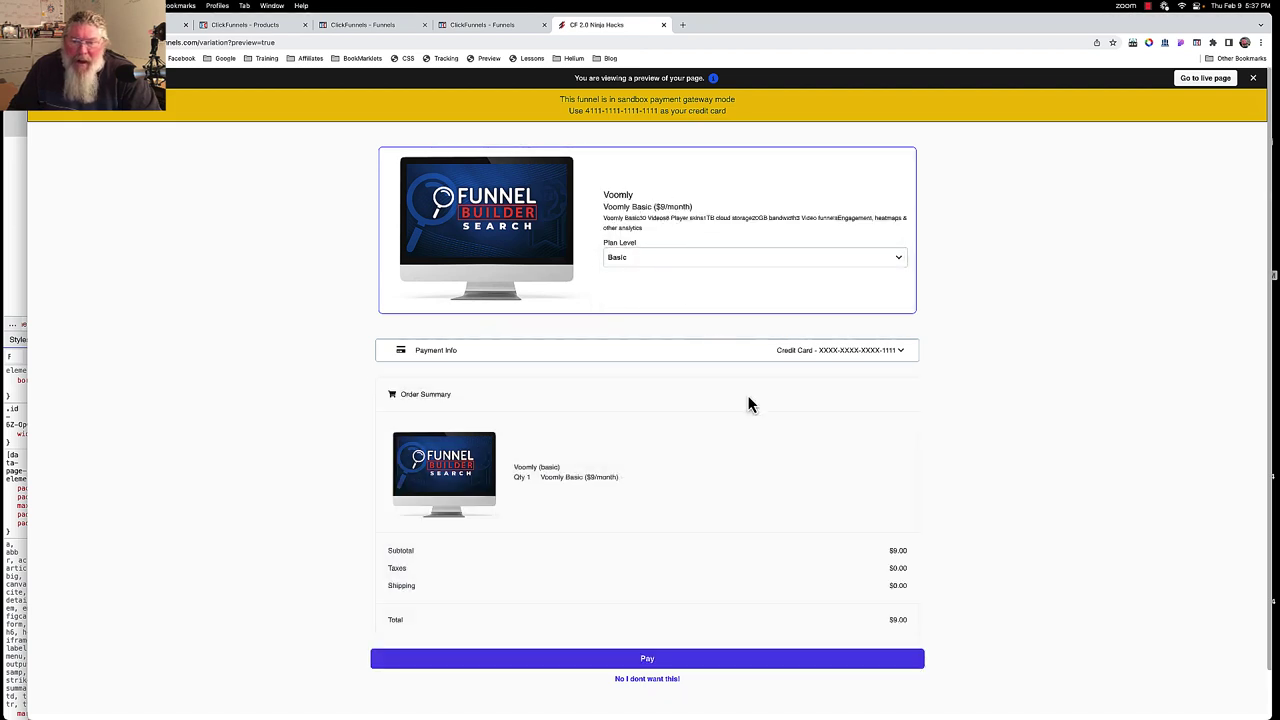
click(690, 257)
click(682, 274)
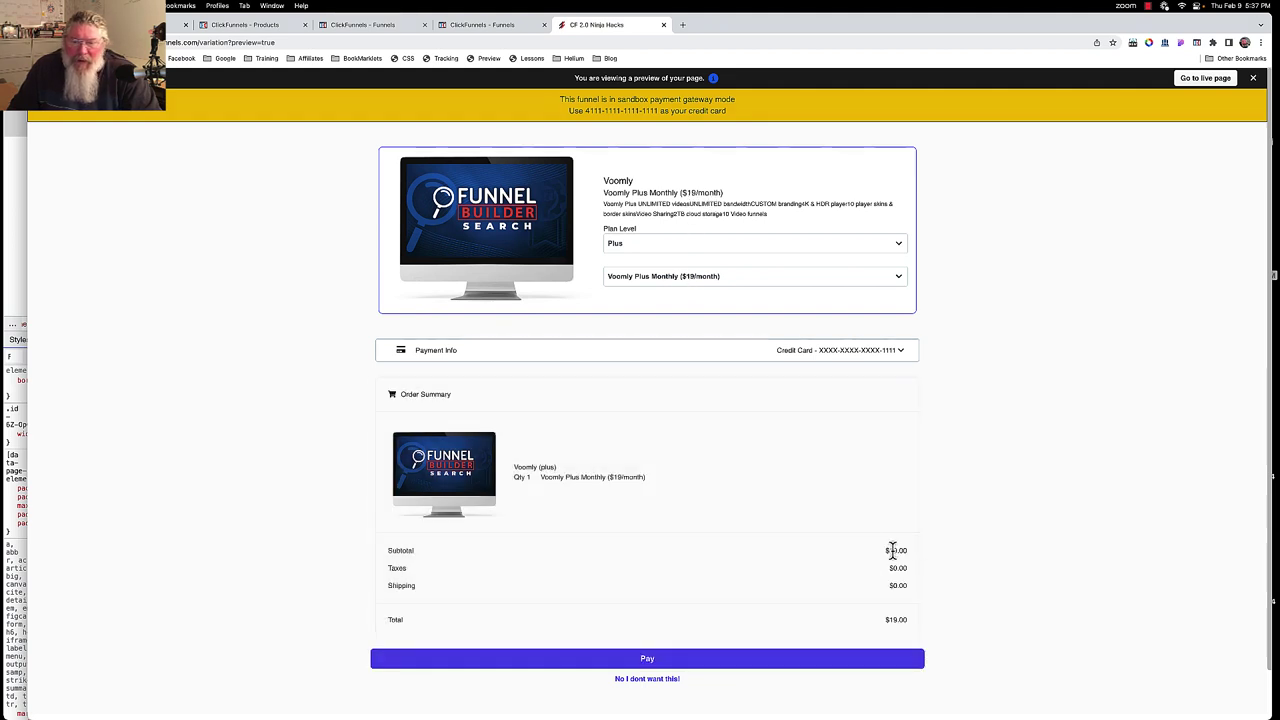
- Pick Voomly Plus Annual ($190/year), compare its product title with the order summary, then return to Light
click(668, 276)
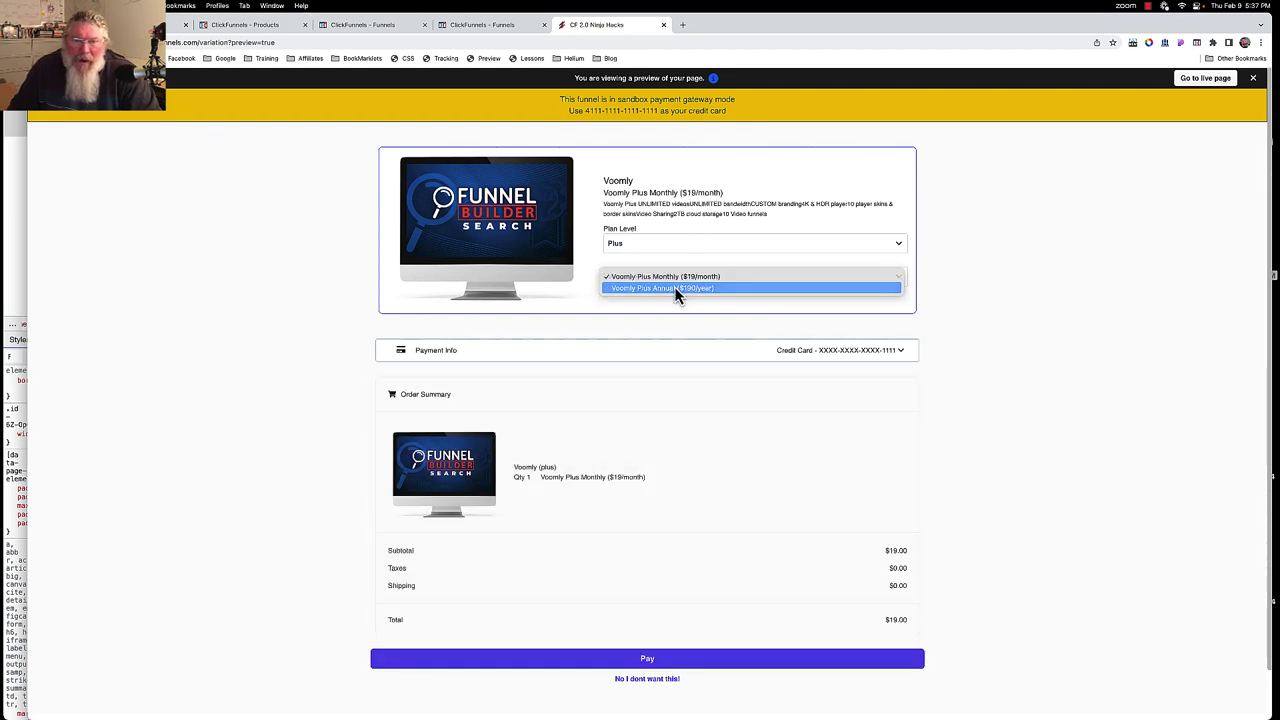
click(674, 287)
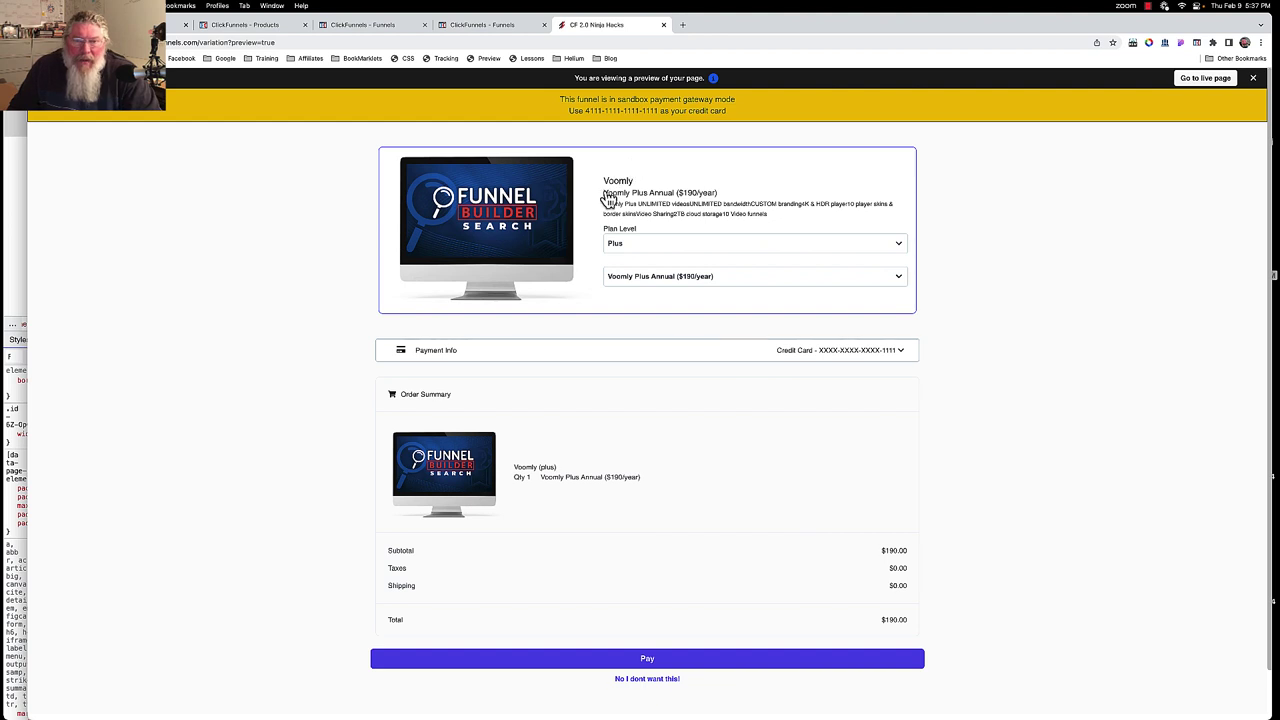
drag(603, 193, 720, 200)
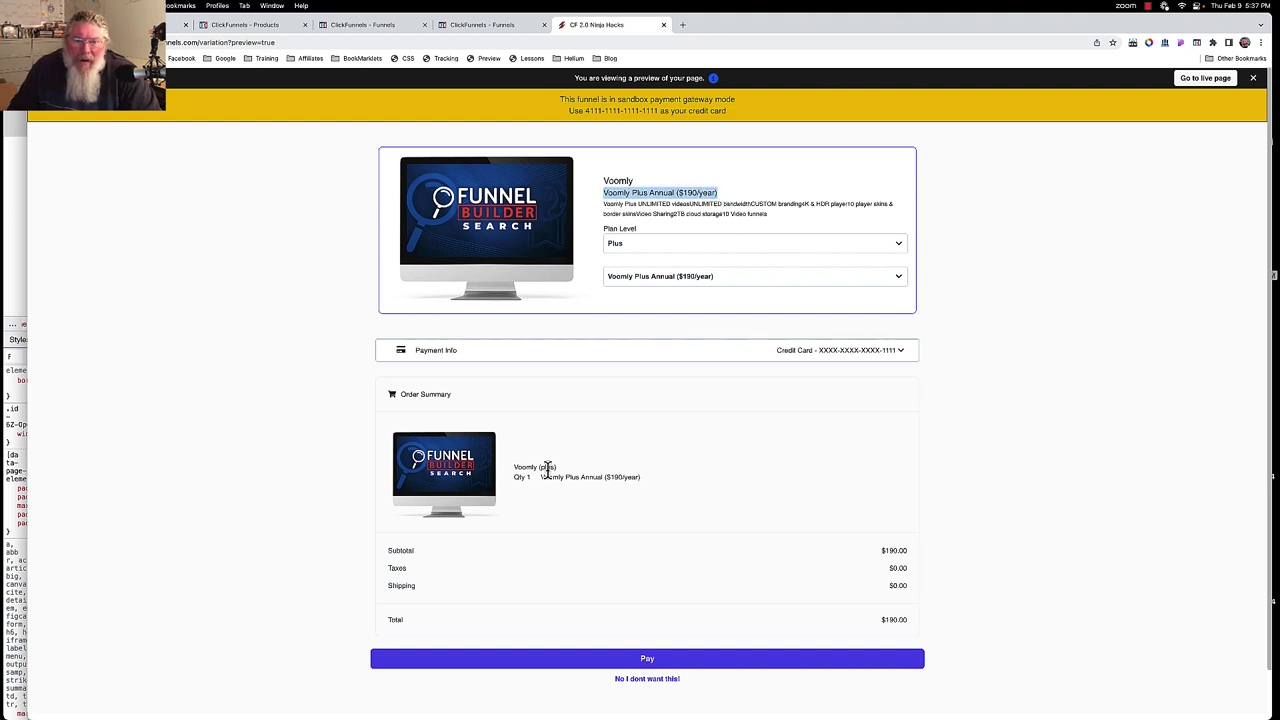
drag(540, 479, 646, 491)
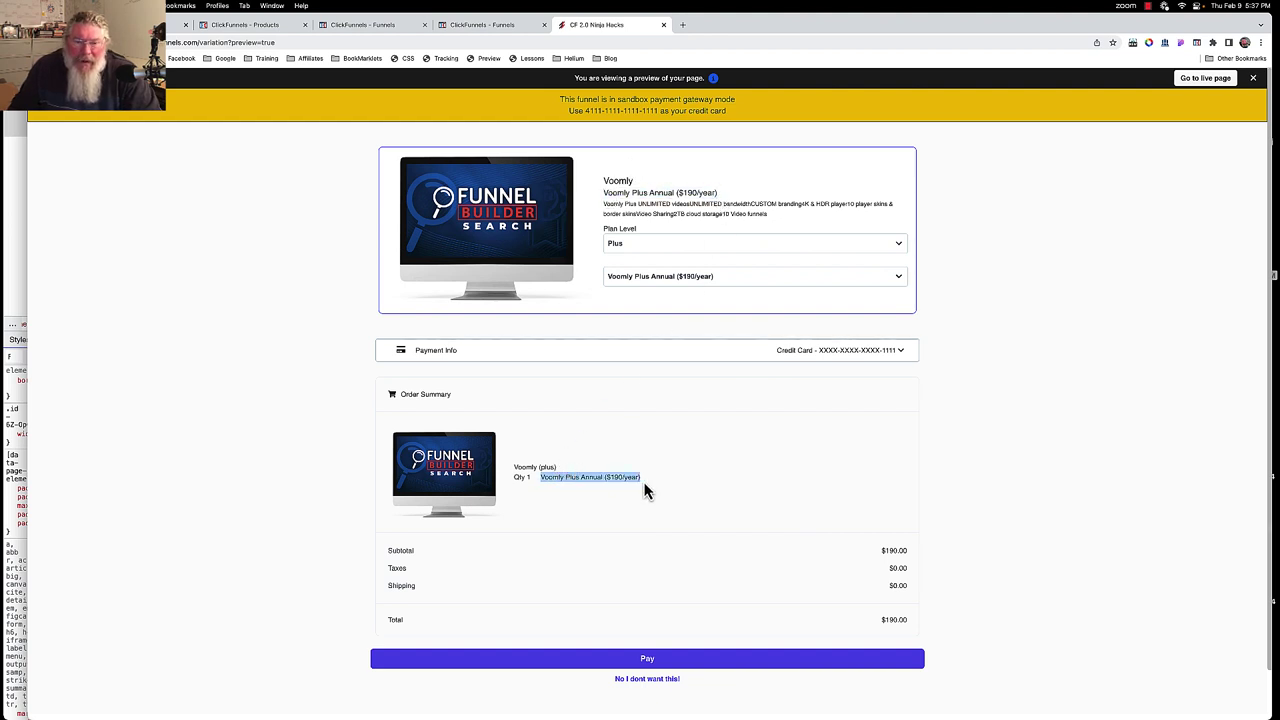
click(561, 479)
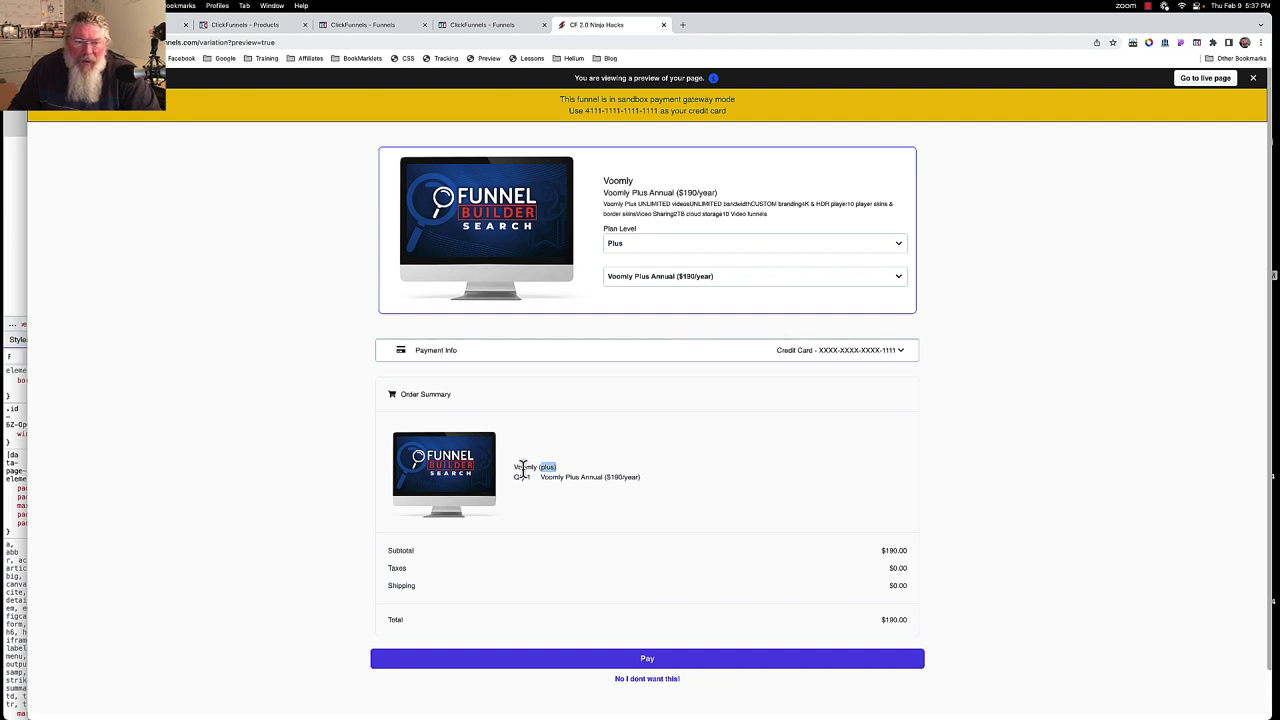
click(643, 249)
click(653, 242)
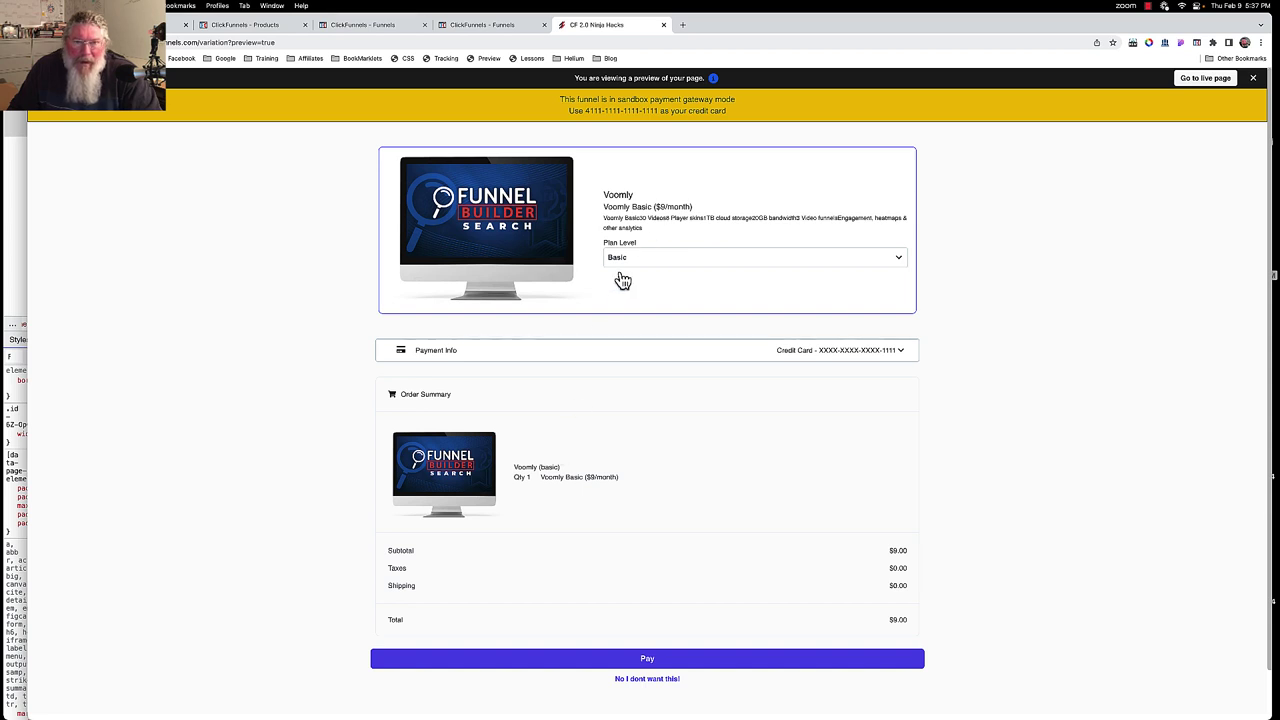
click(630, 257)
click(632, 246)
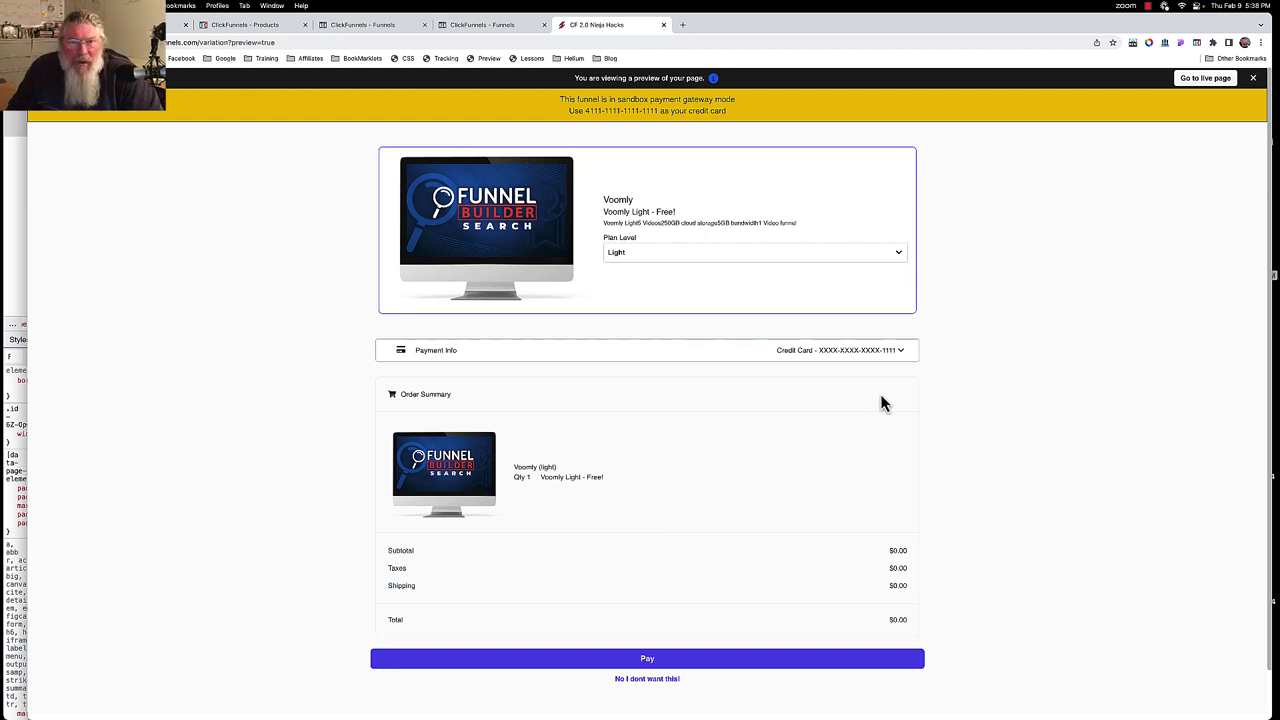
- Rename the Voomly product to *Voomly, save it, and reload the checkout preview
click(240, 29)
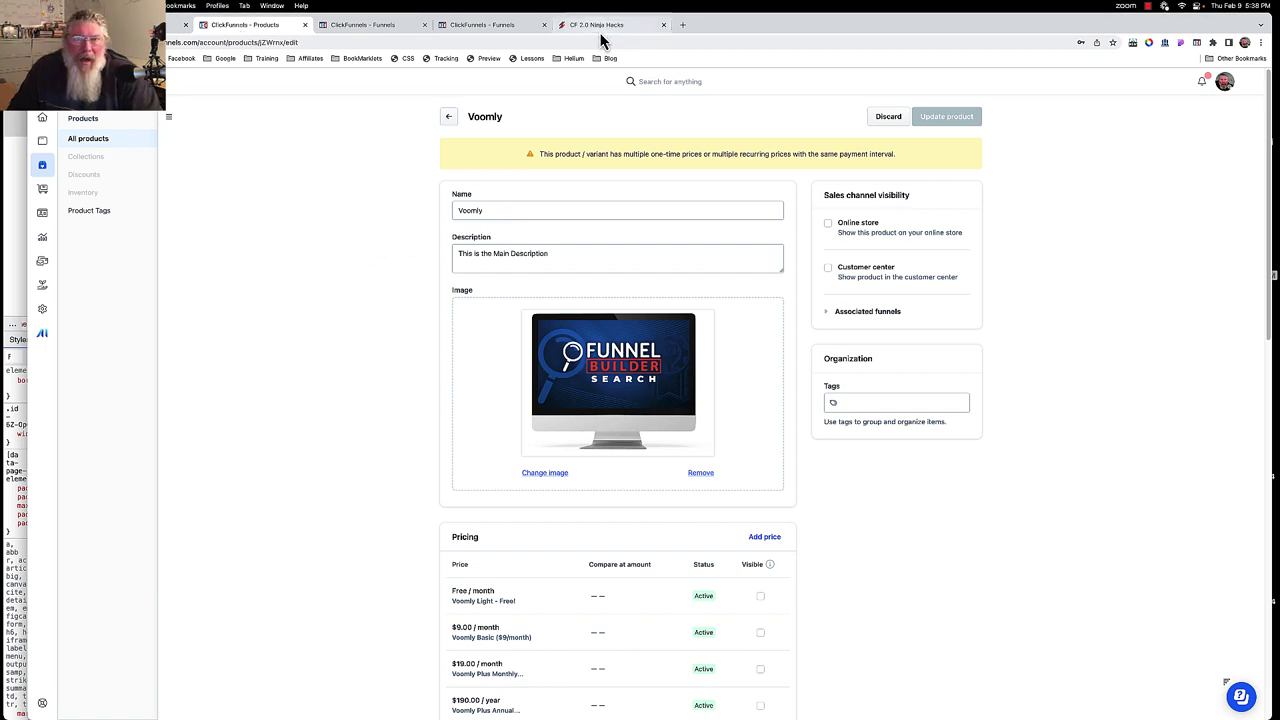
click(460, 210)
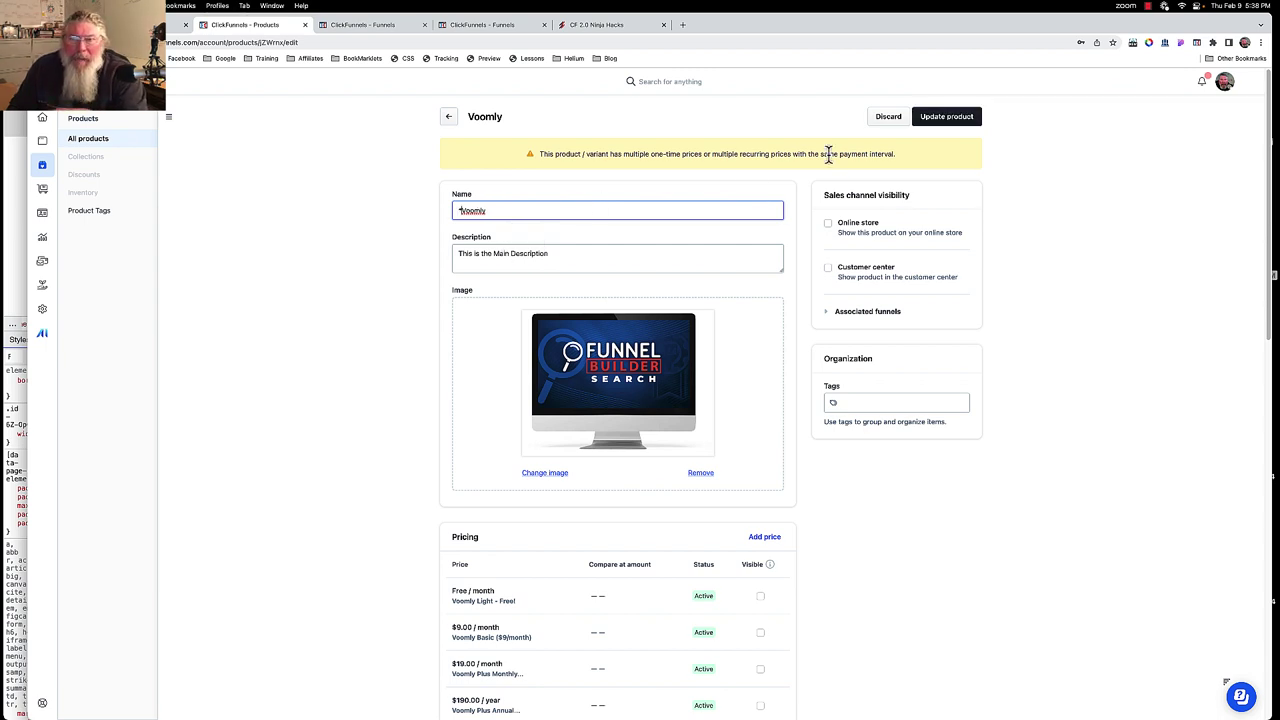
click(927, 116)
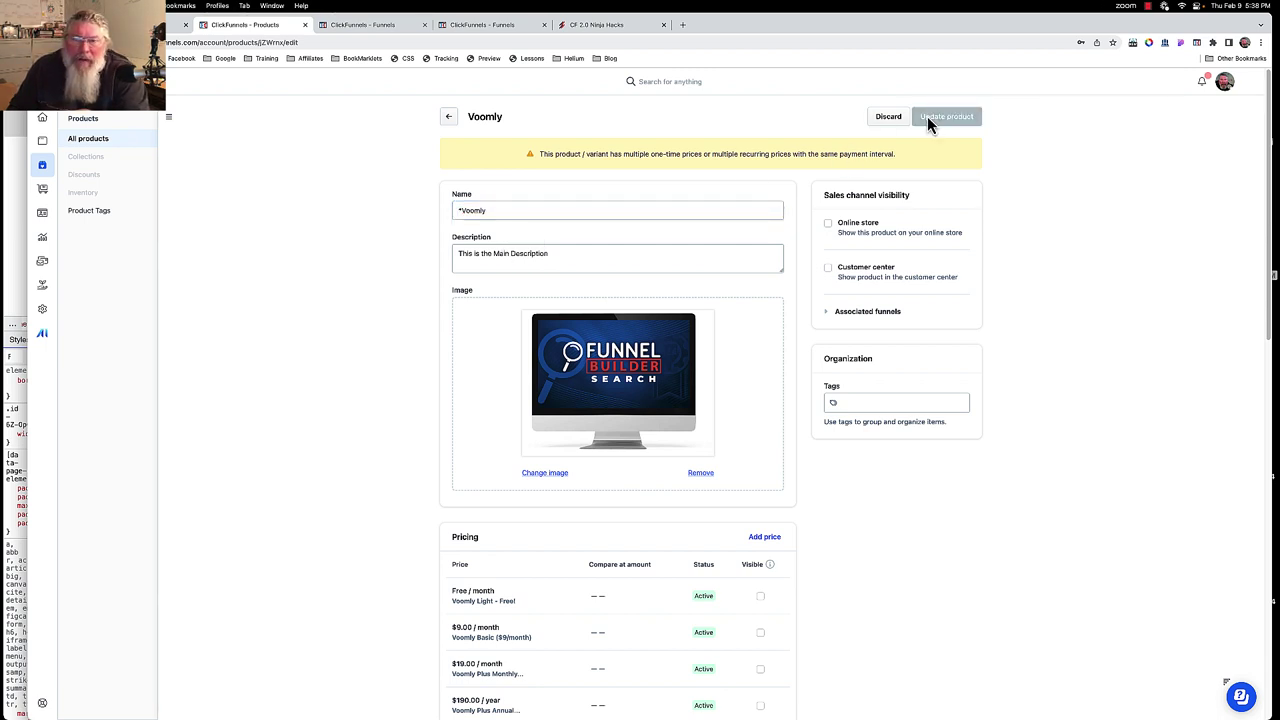
click(620, 25)
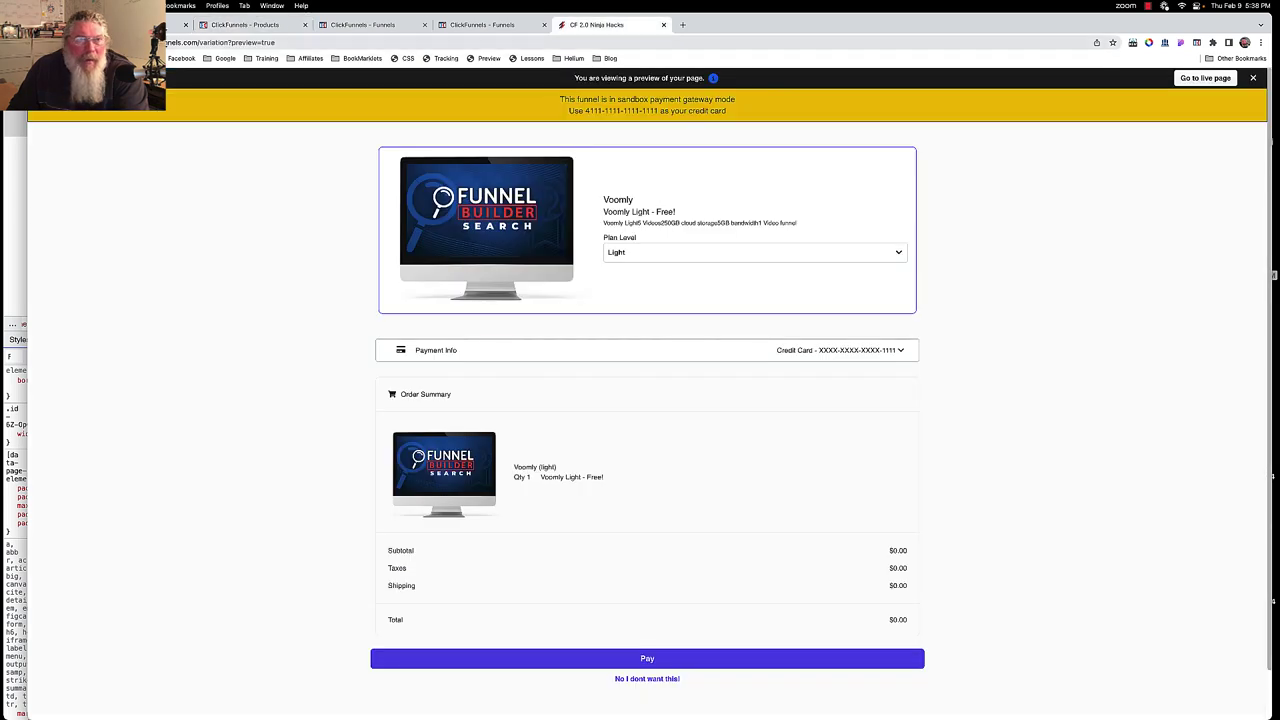
key(super+r)
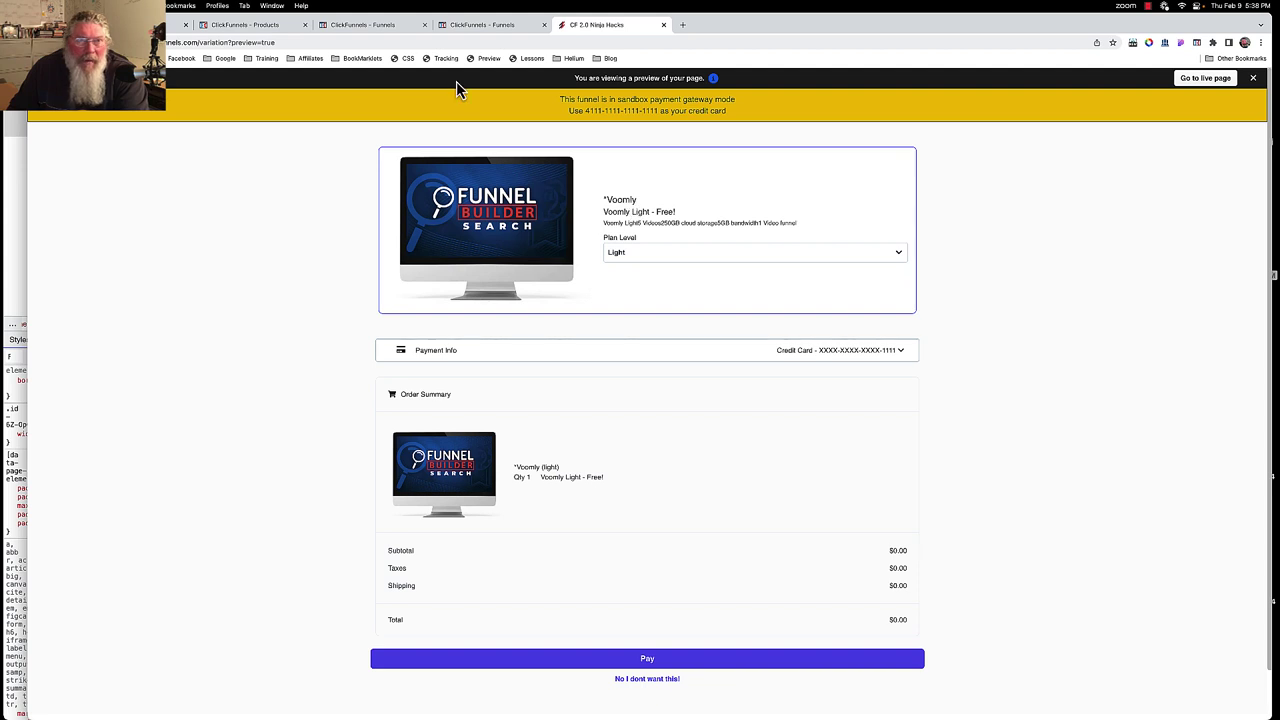
- Check the product's main description 'This is the Main Description' against the checkout preview
click(281, 29)
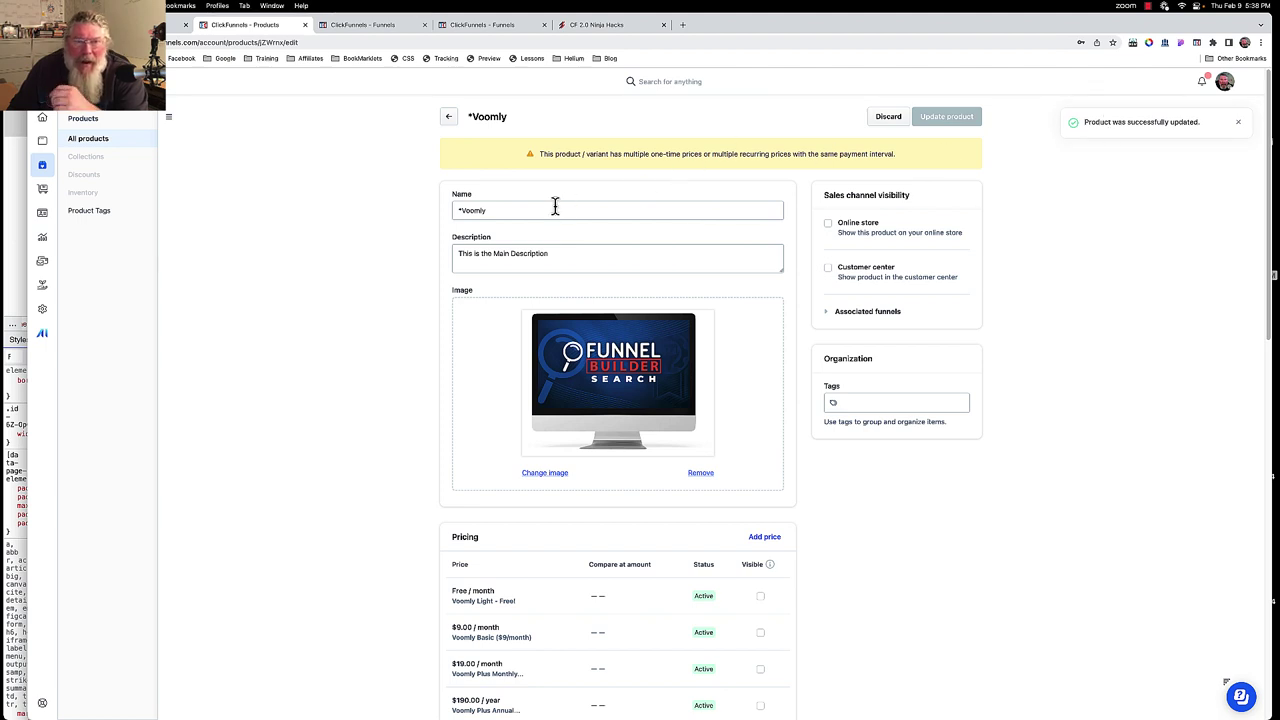
drag(557, 254, 428, 258)
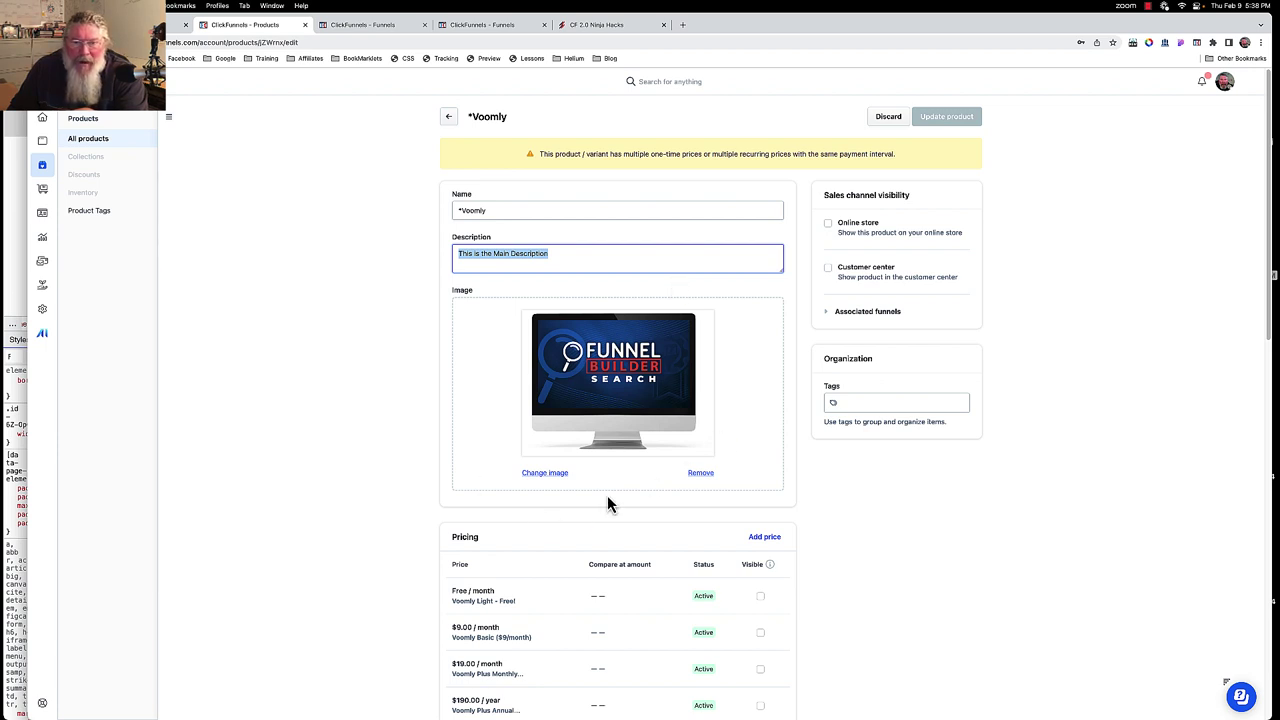
click(592, 24)
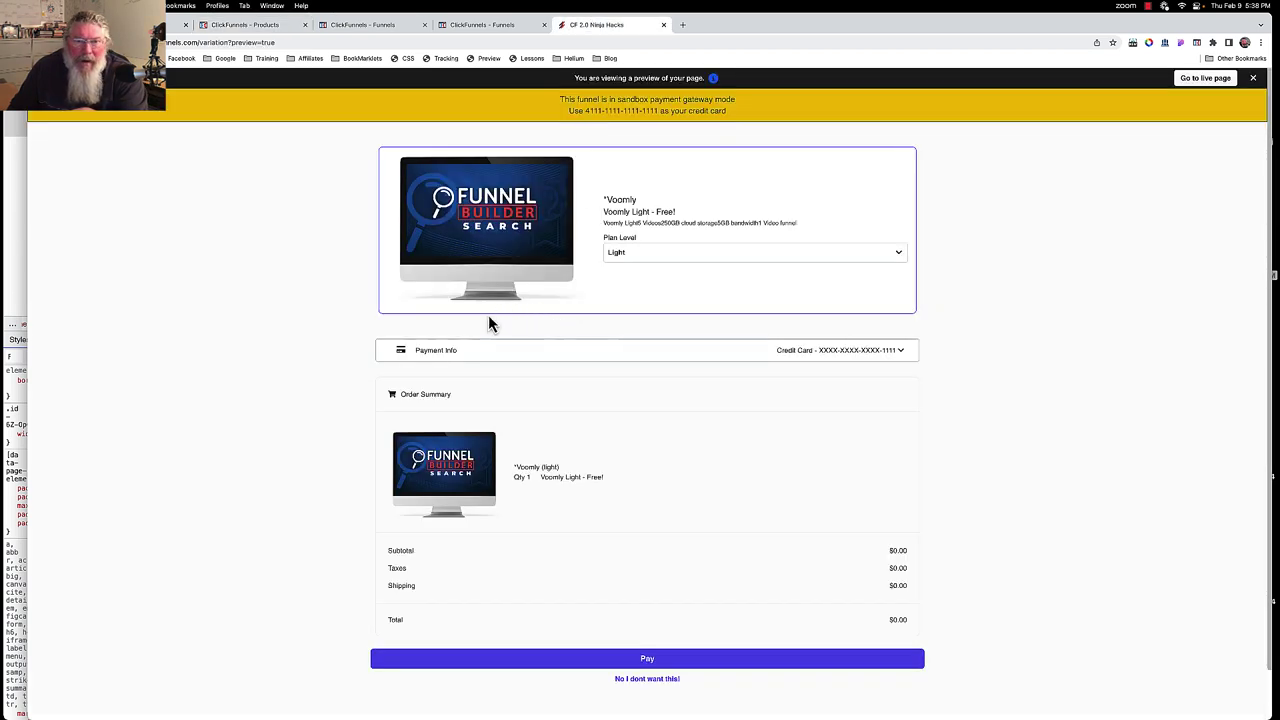
click(237, 25)
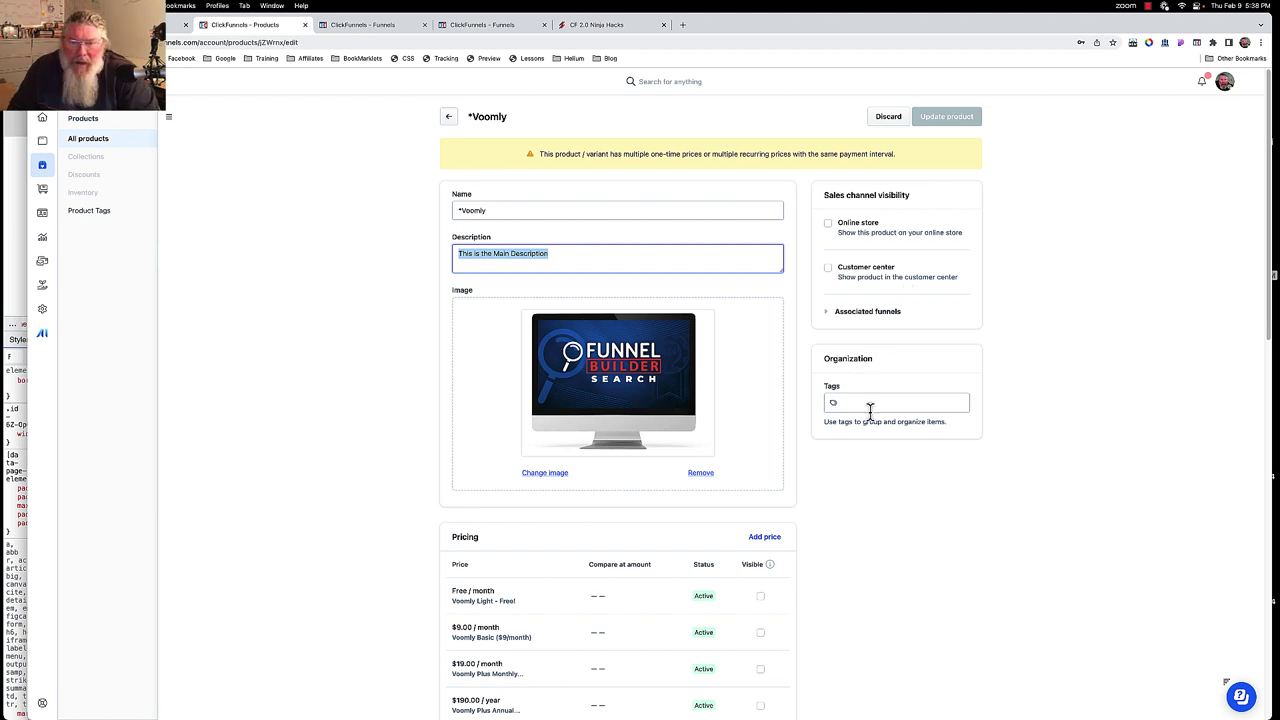
scroll(862, 428, down, 3)
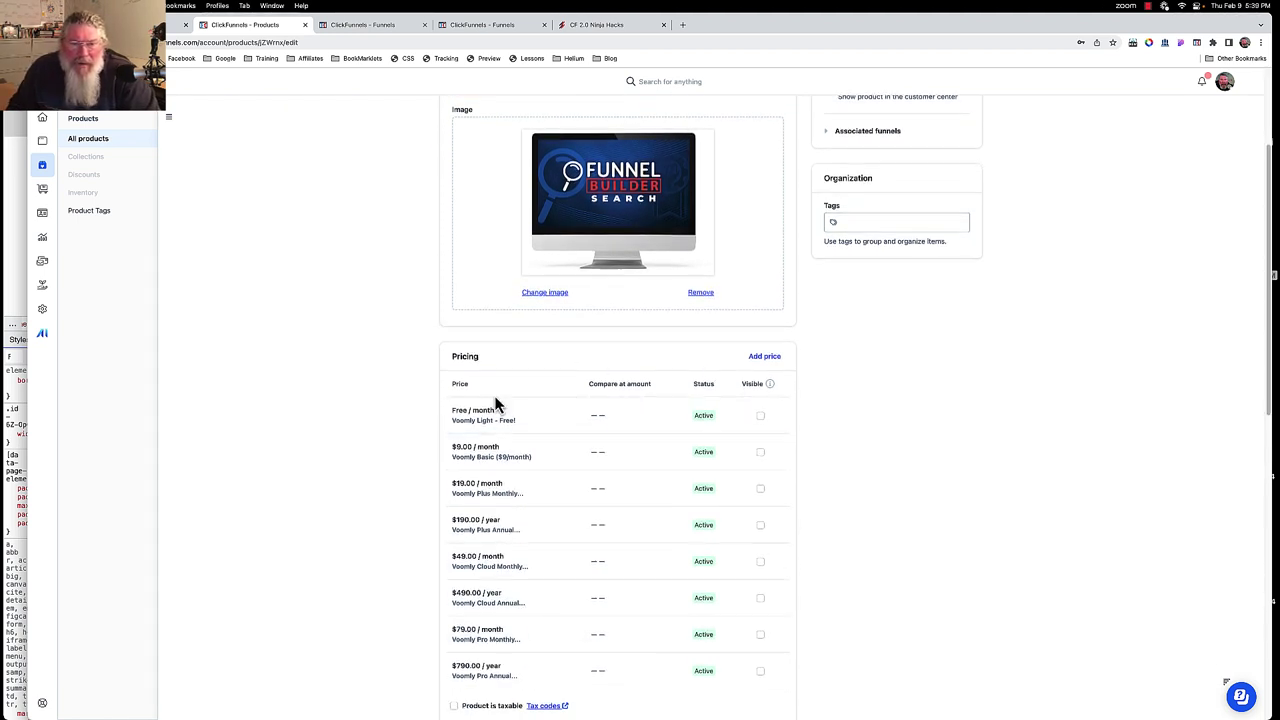
scroll(495, 405, down, 2)
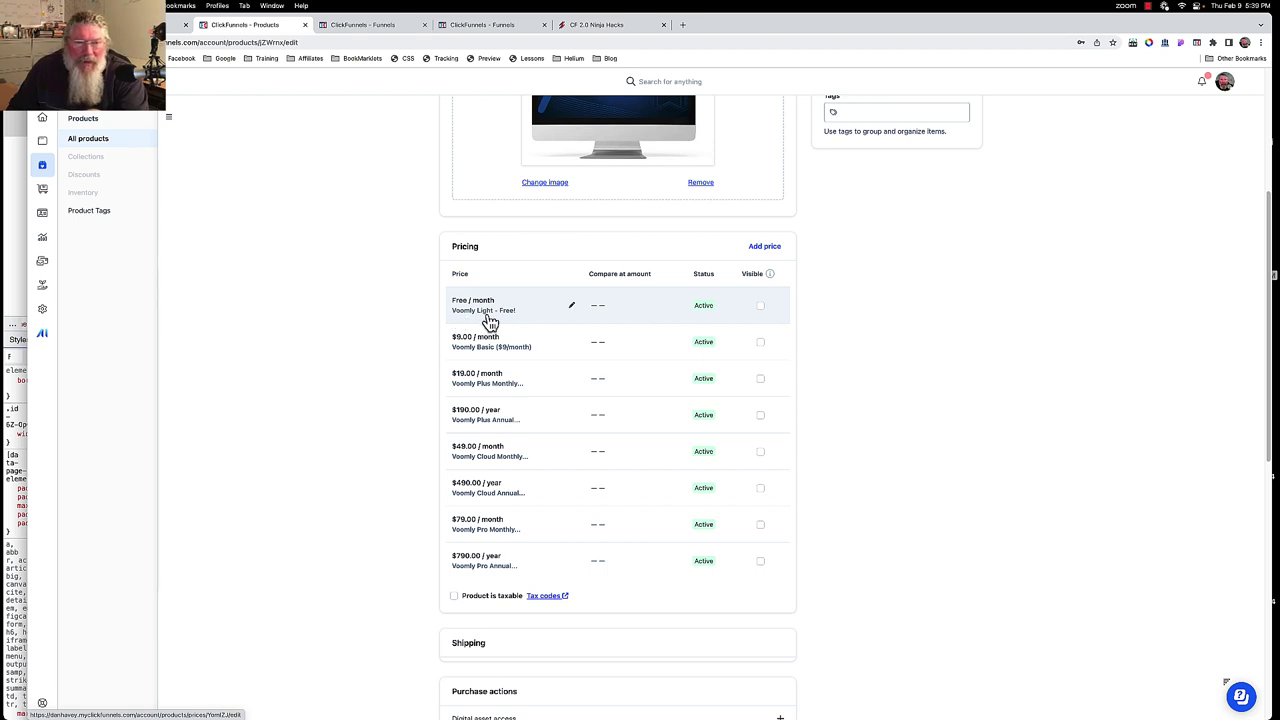
key(super+bracketleft)
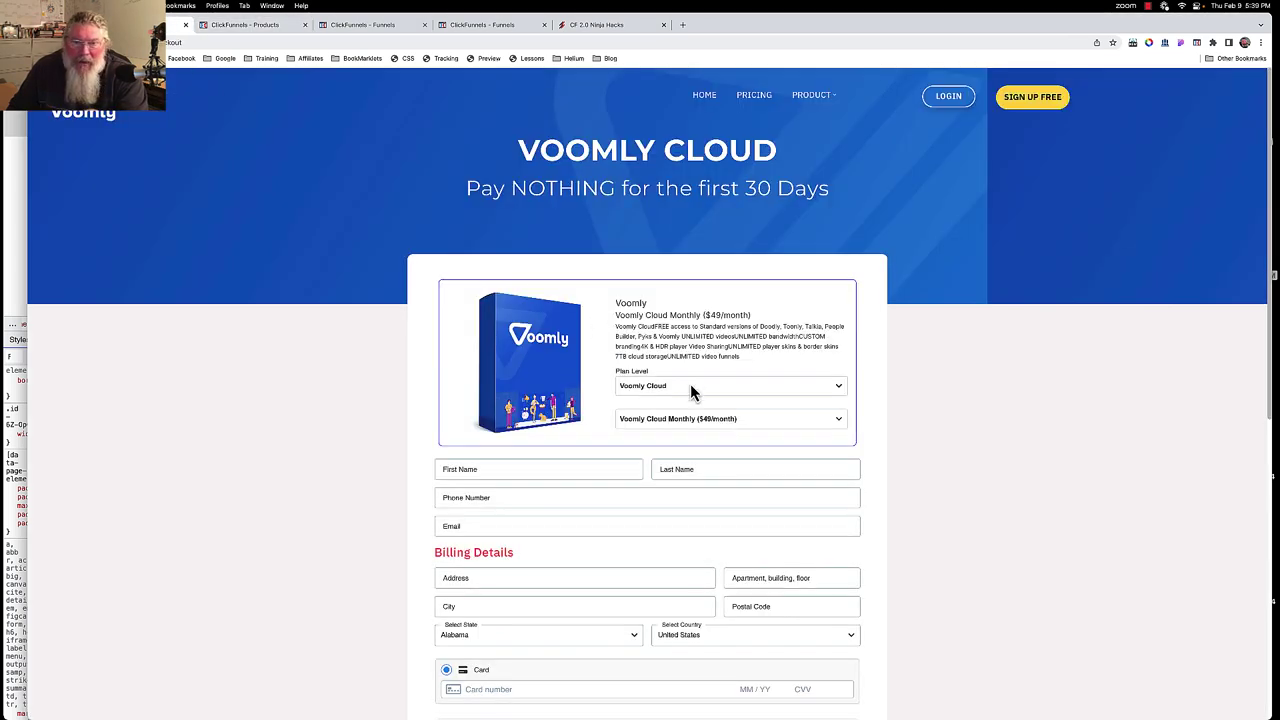
click(690, 388)
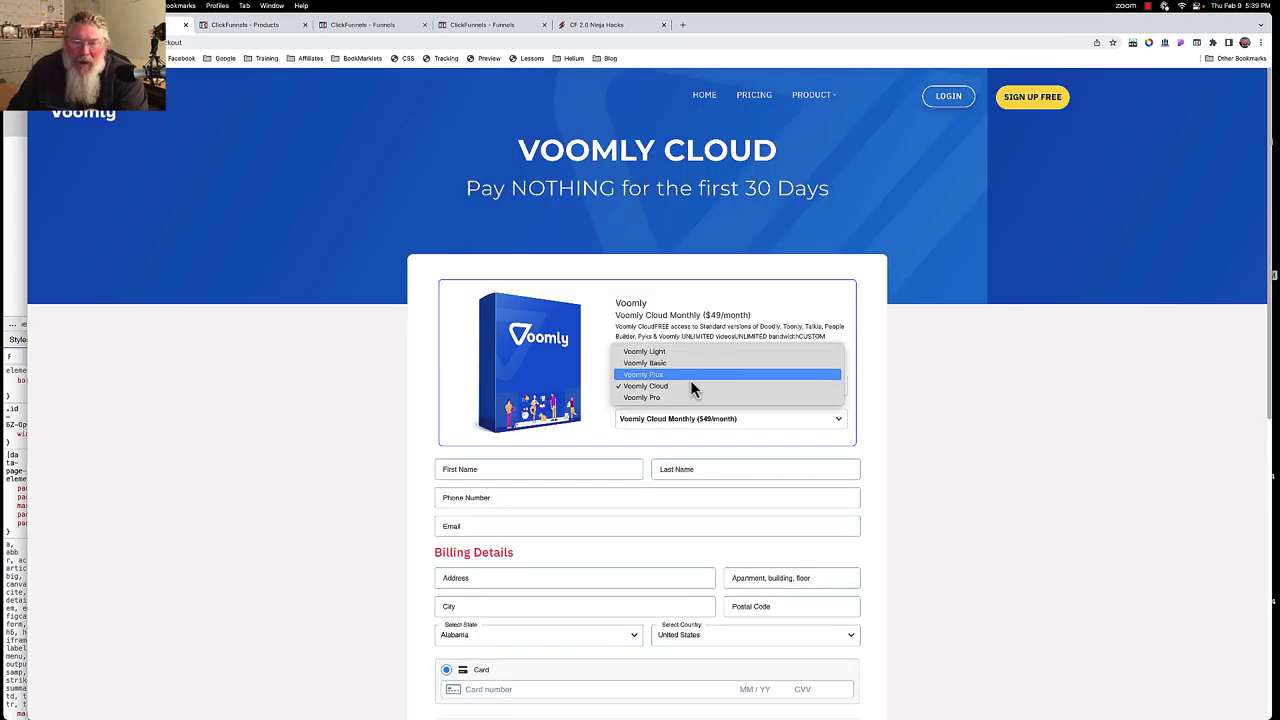
click(687, 352)
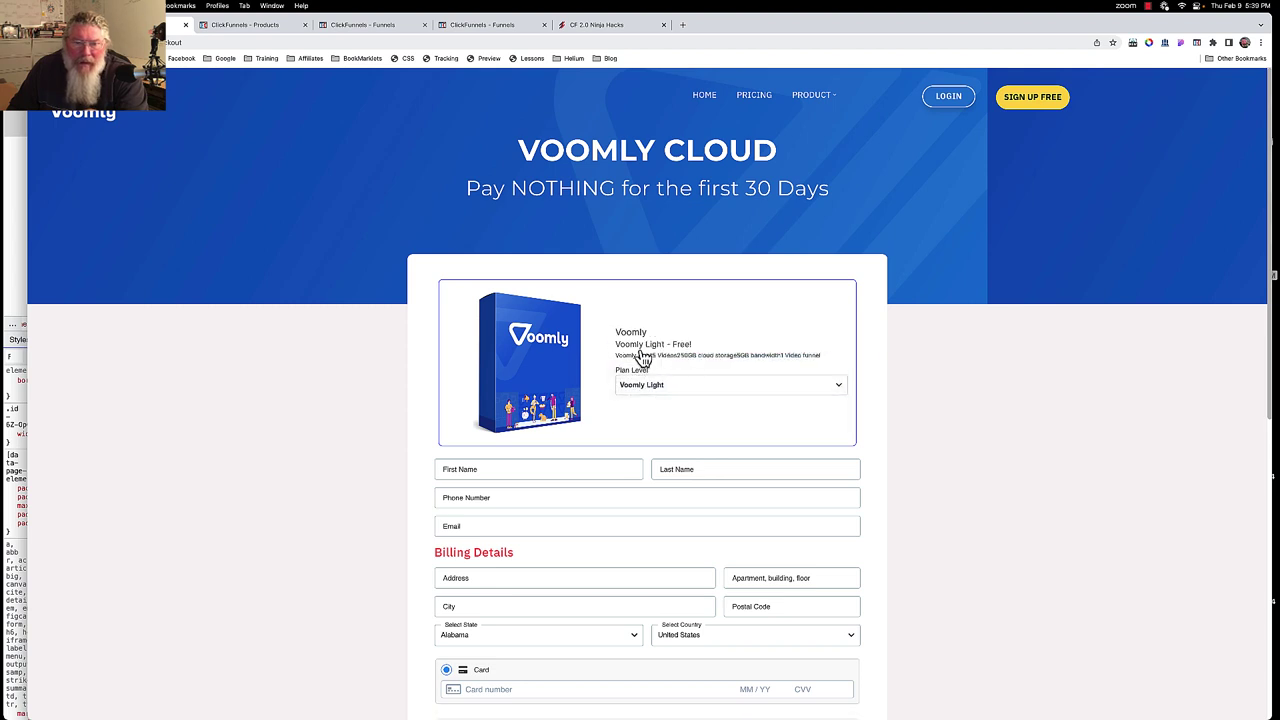
drag(697, 350, 618, 350)
click(245, 25)
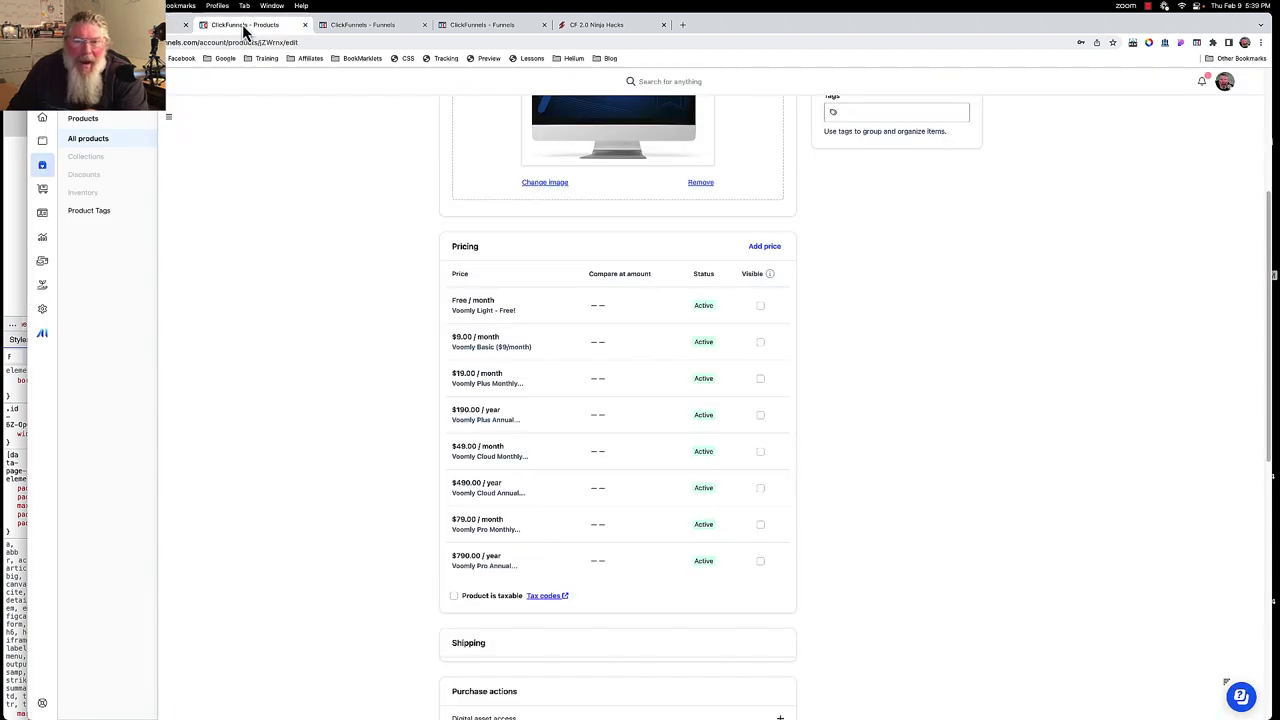
click(484, 310)
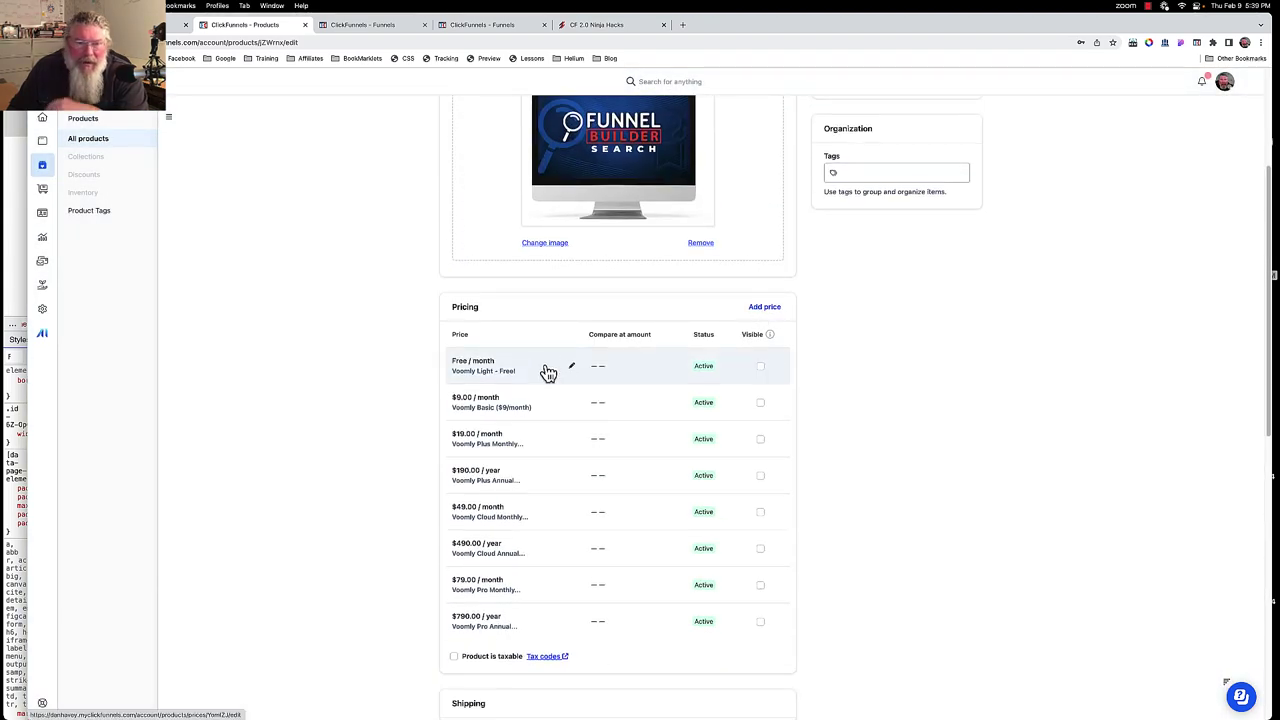
- Rename the $0.00 monthly price to '*Voomly Light - Free!', keep Months billing, make it visible, and save
click(553, 372)
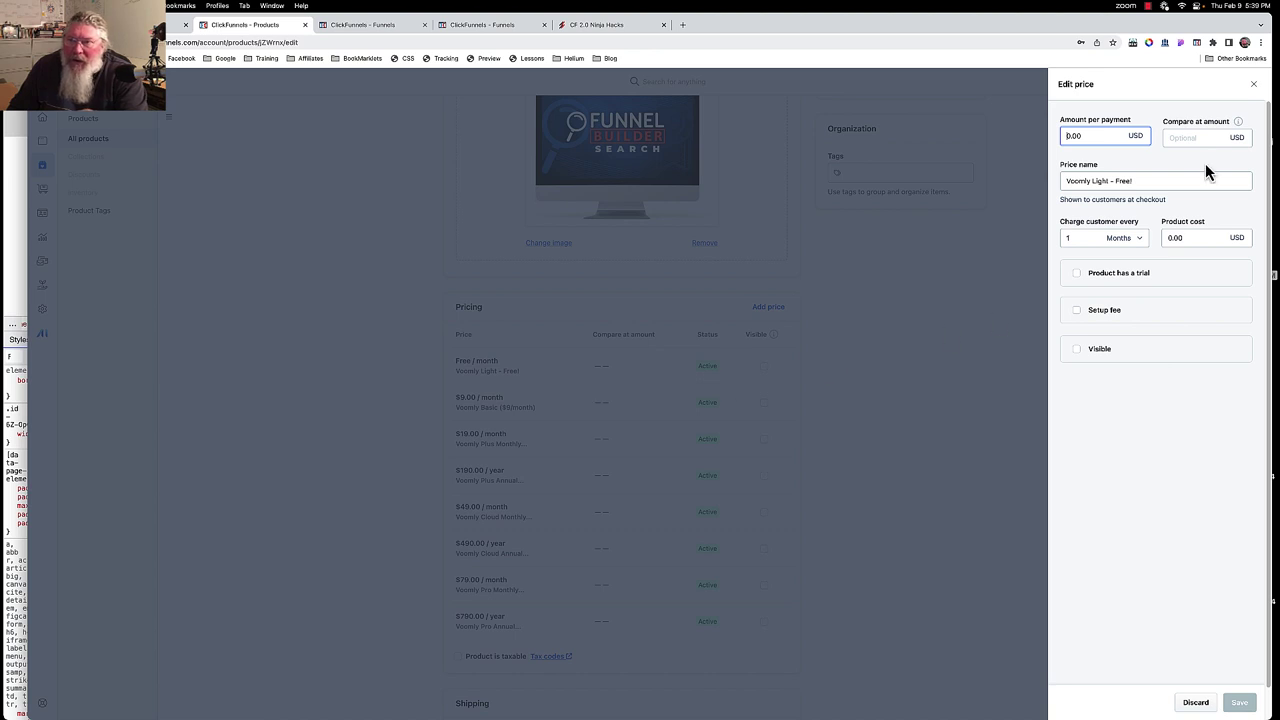
drag(1063, 135, 1082, 128)
drag(1137, 180, 1064, 180)
click(1066, 181)
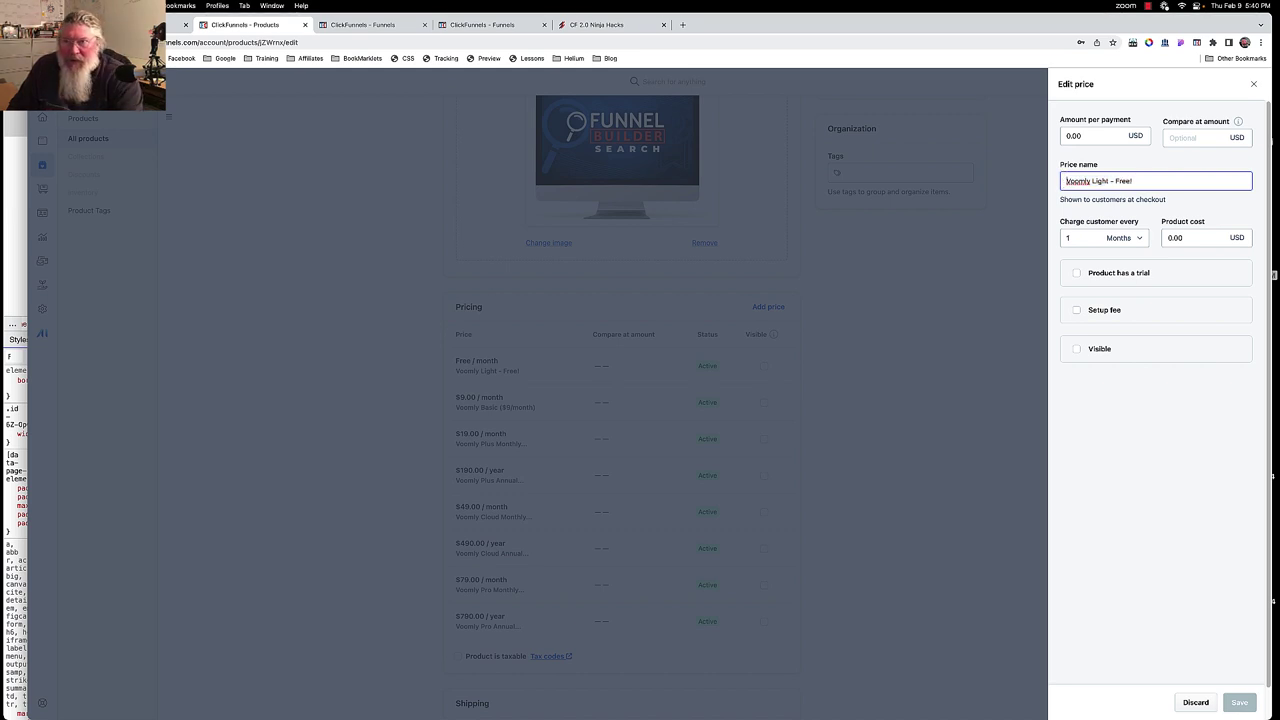
click(1096, 235)
click(1127, 245)
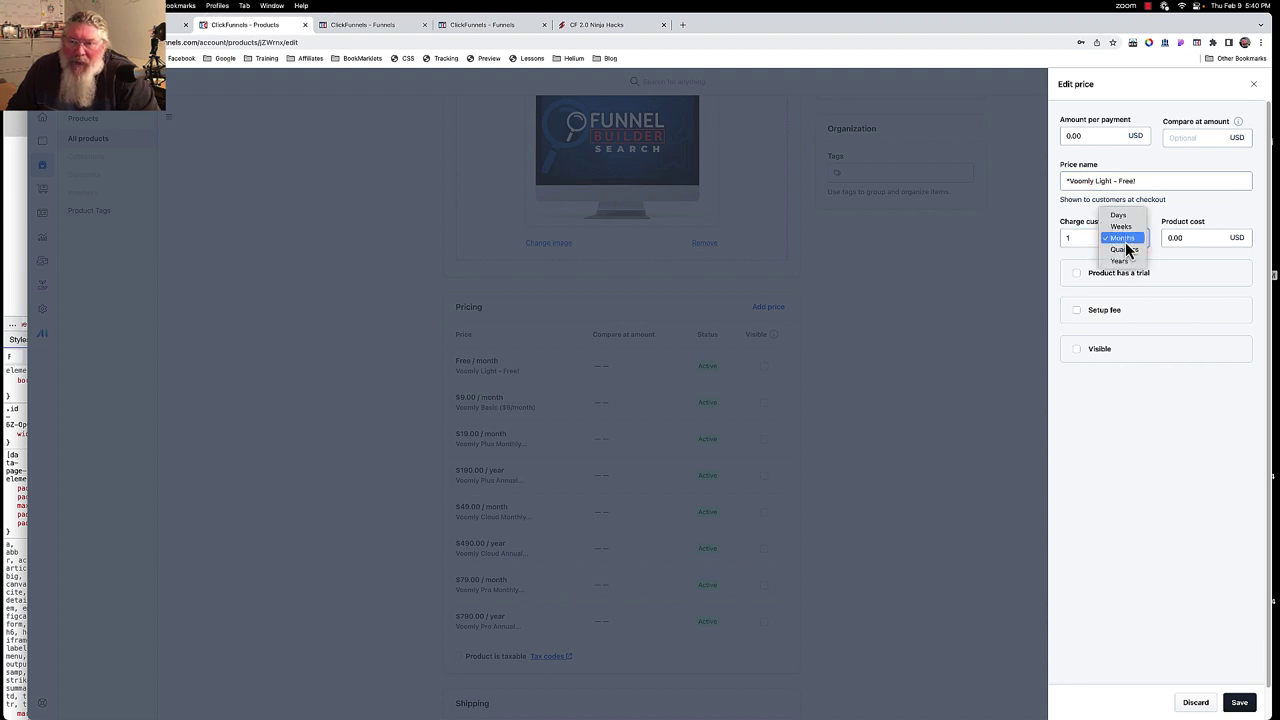
click(1080, 248)
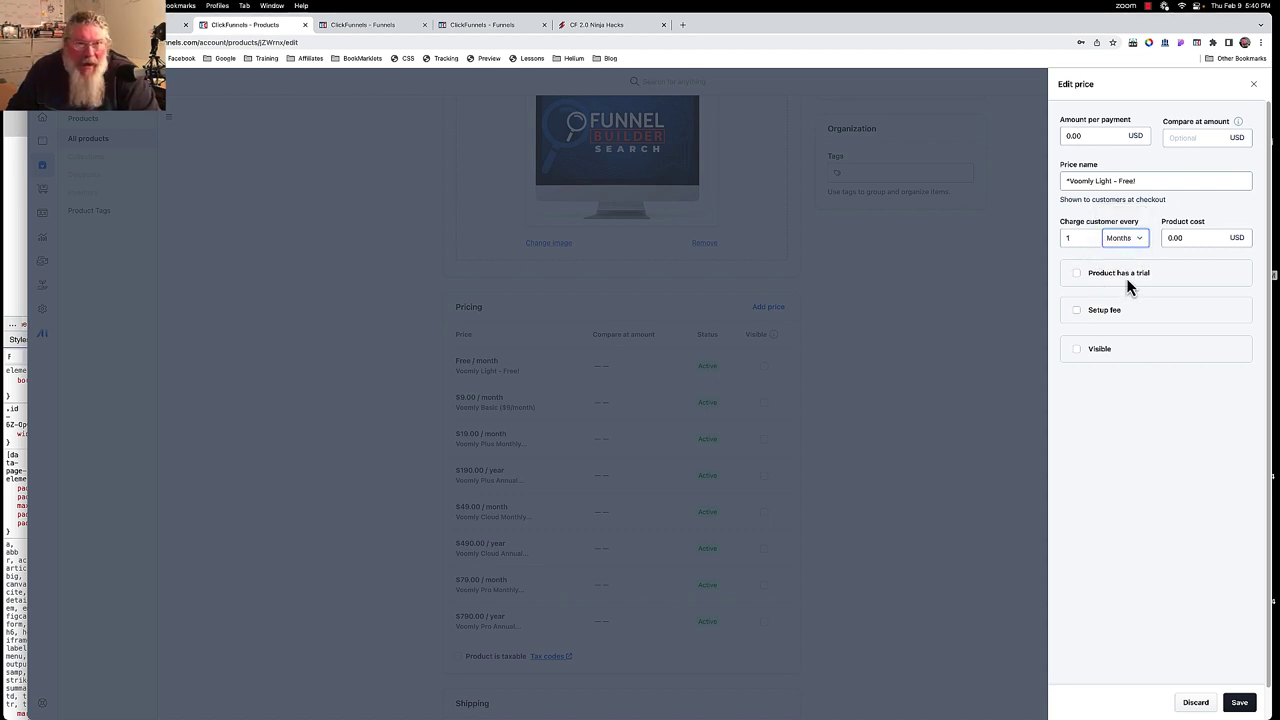
click(1078, 350)
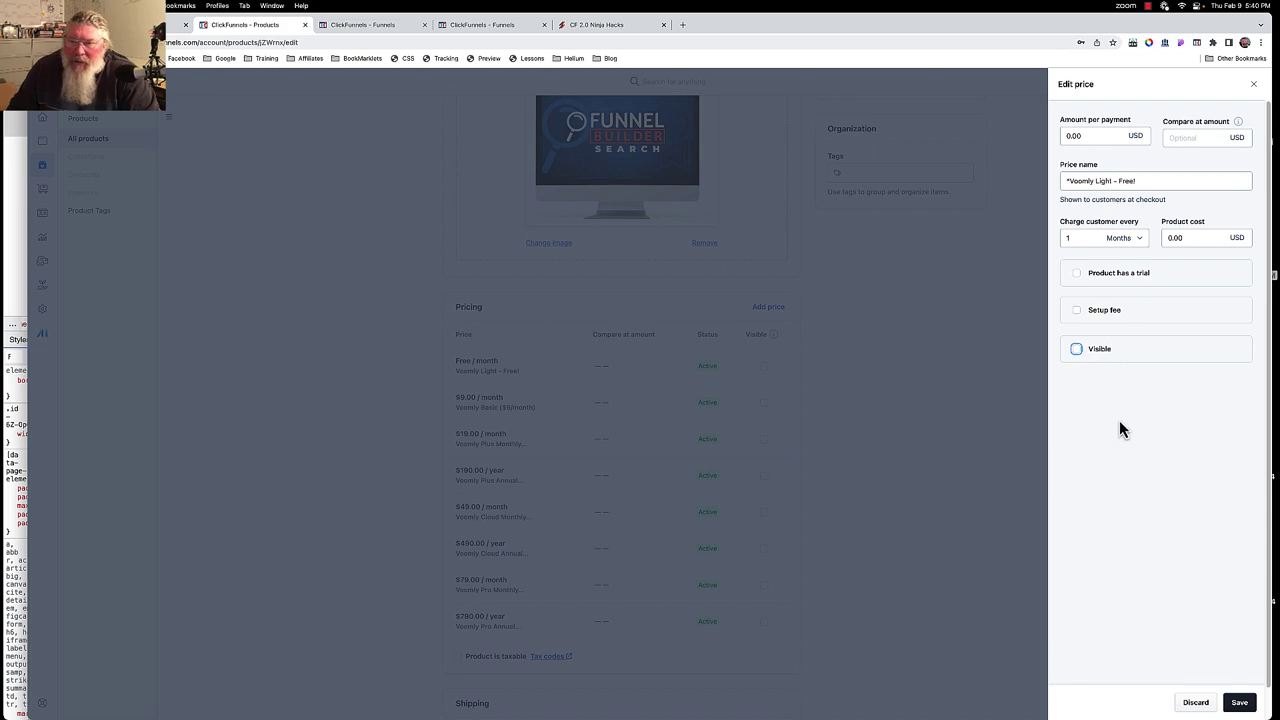
click(1241, 704)
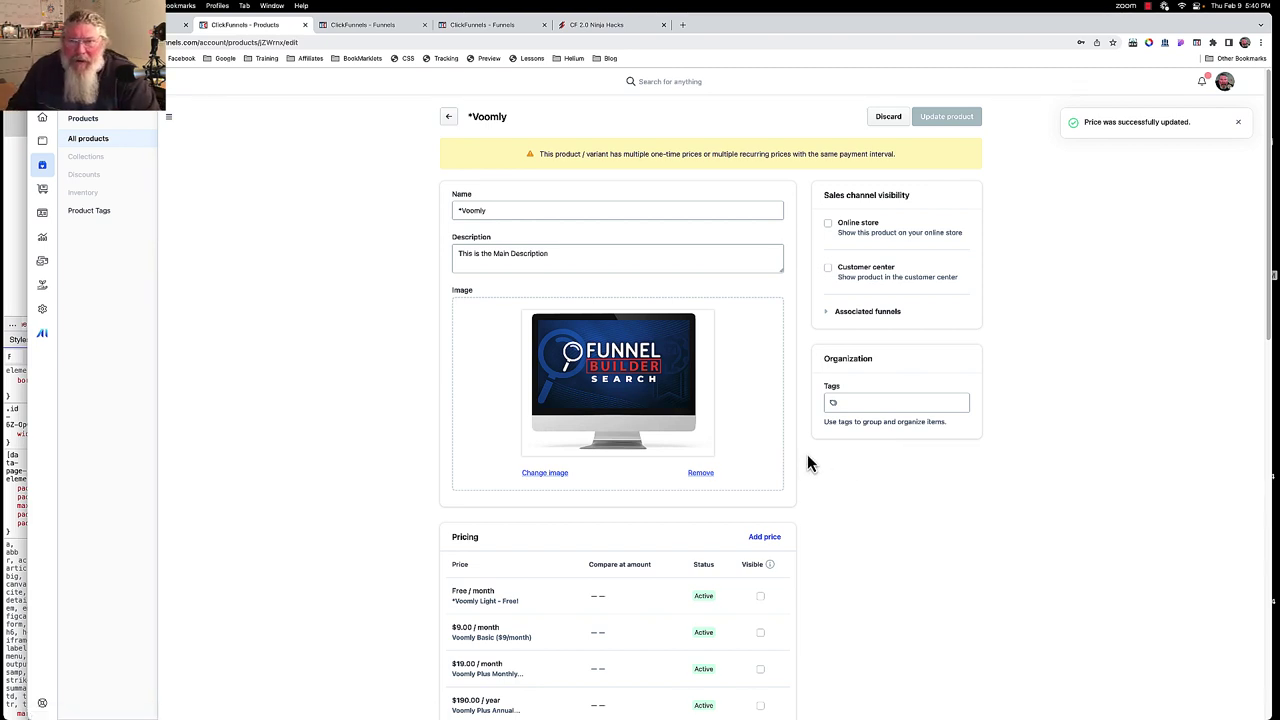
scroll(808, 452, down, 5)
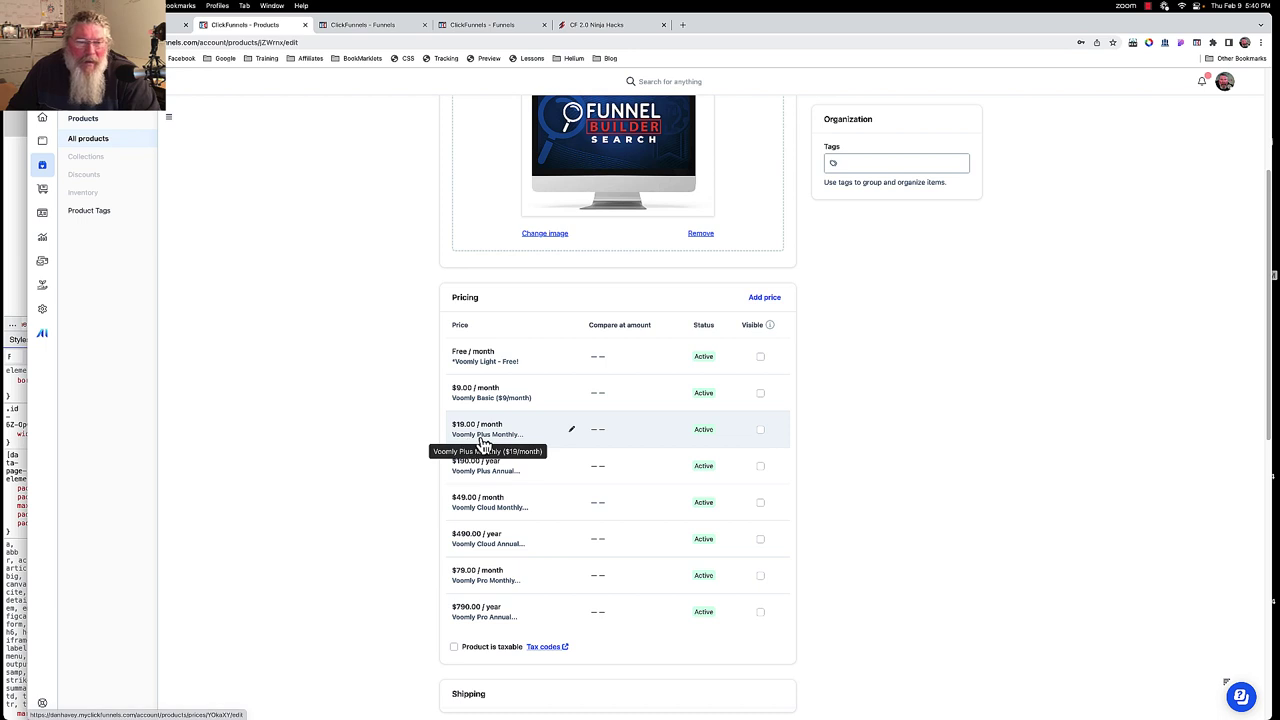
- On the live Voomly checkout, choose Voomly Plus and check its Voomly Plus Monthly ($19/month) title
click(172, 24)
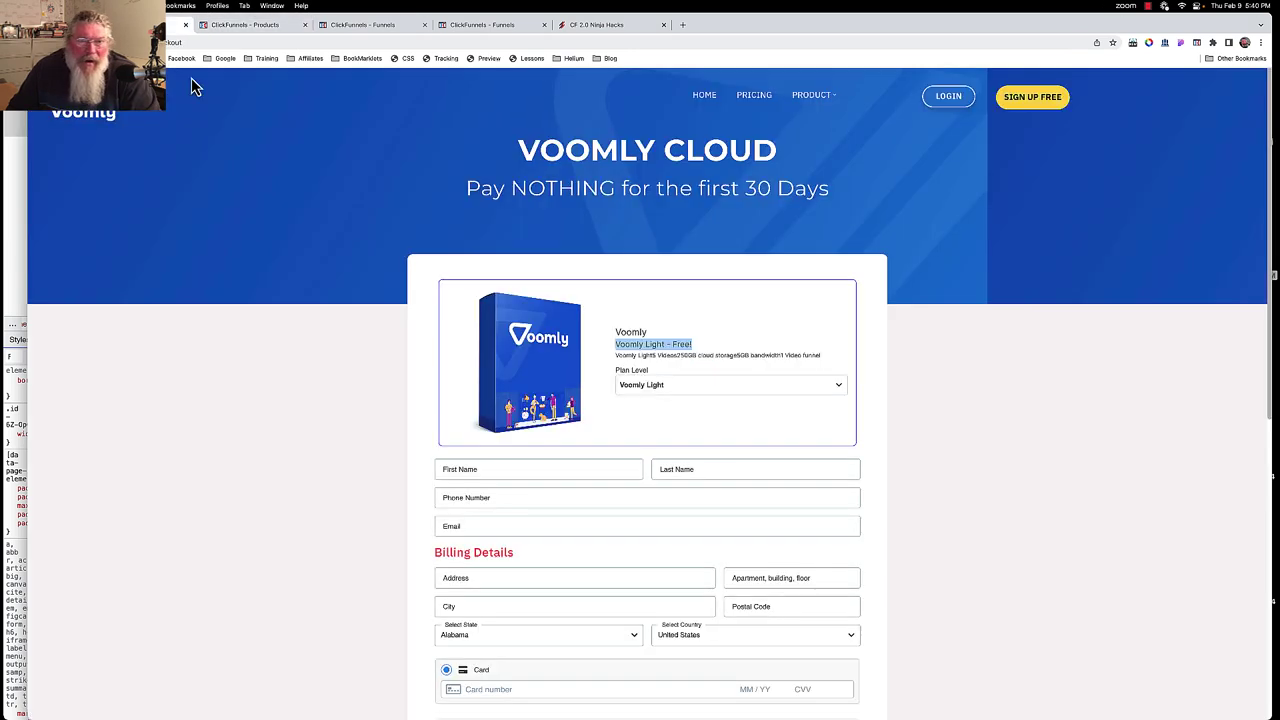
click(654, 390)
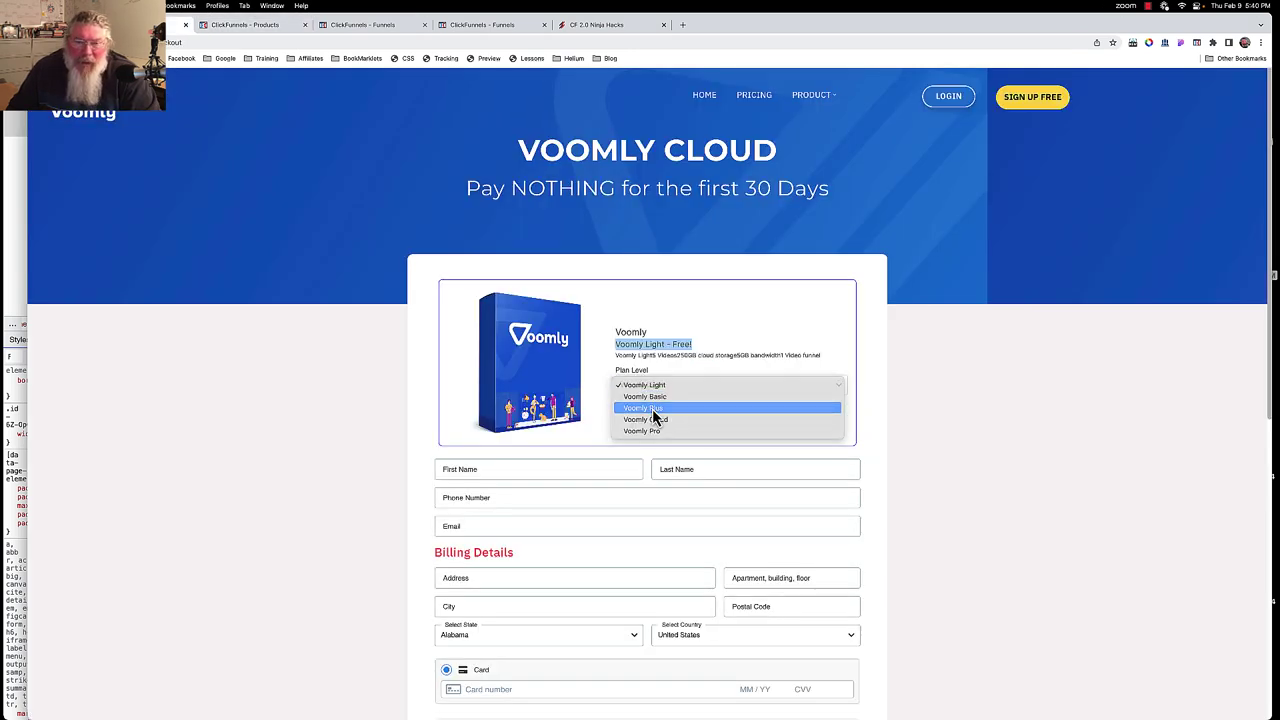
click(653, 409)
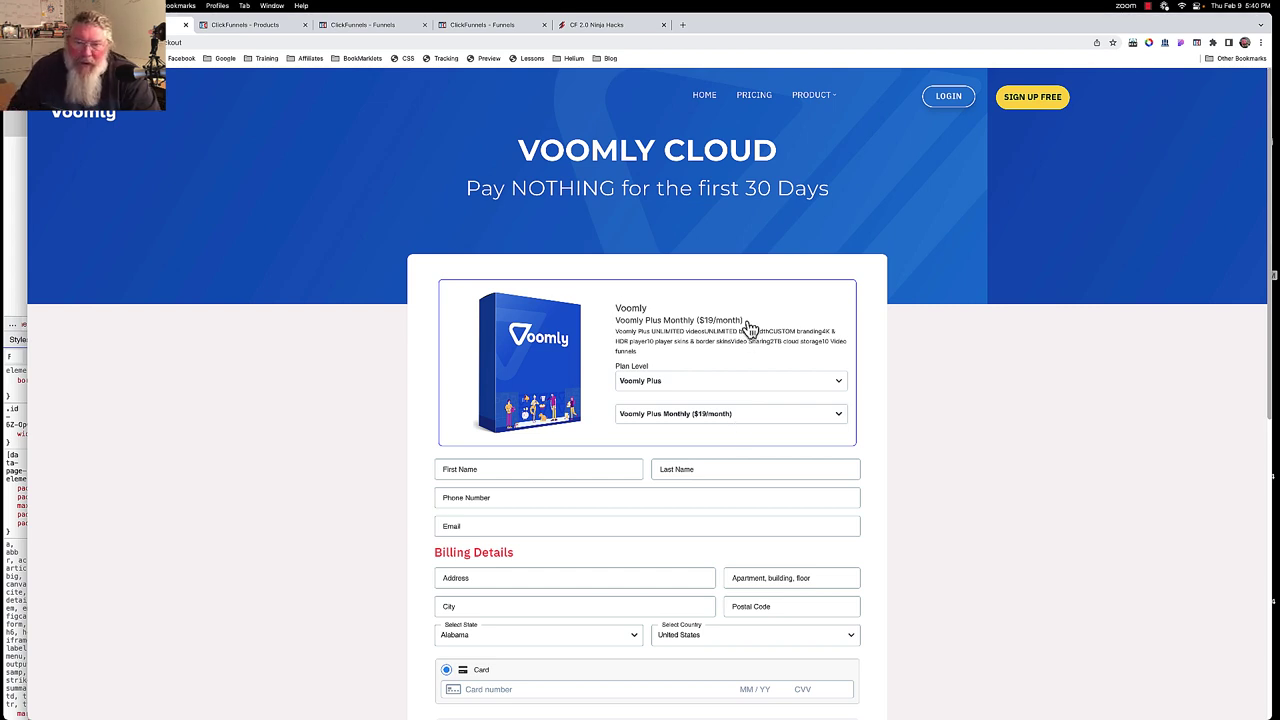
drag(748, 324, 620, 331)
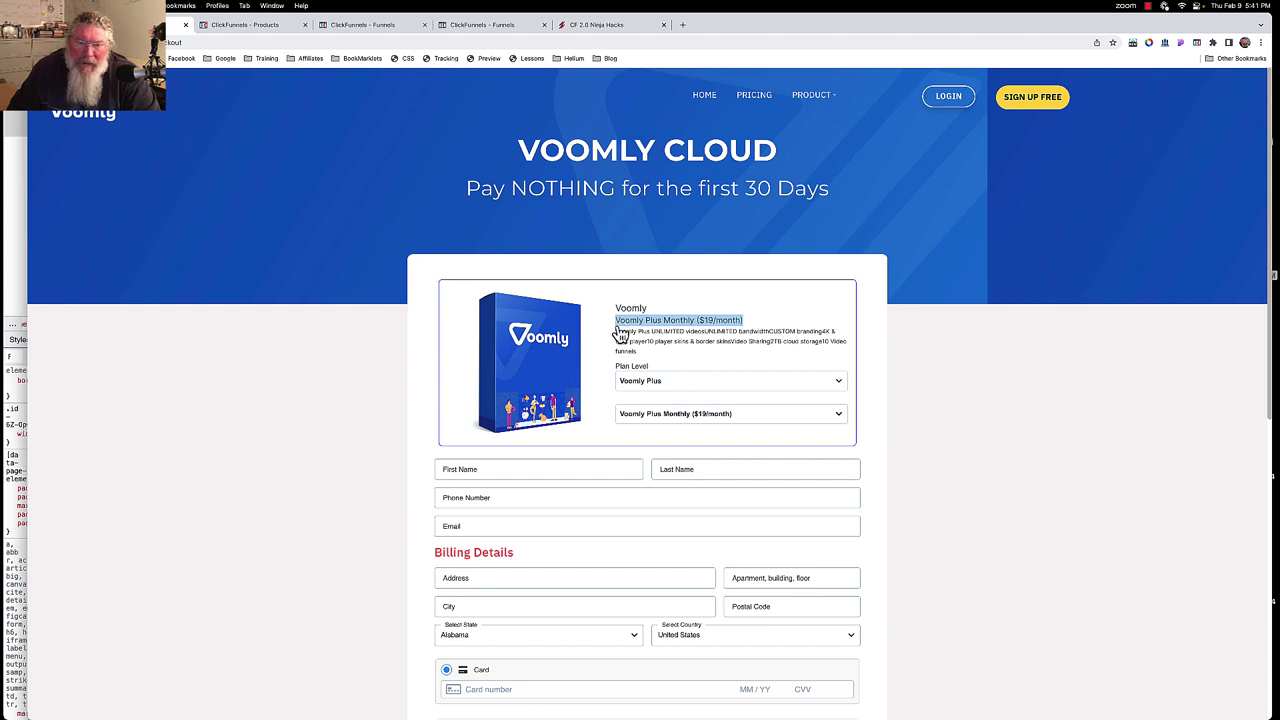
- Switch billing to Voomly Plus Annual ($190/year) and check the updated plan title
click(693, 413)
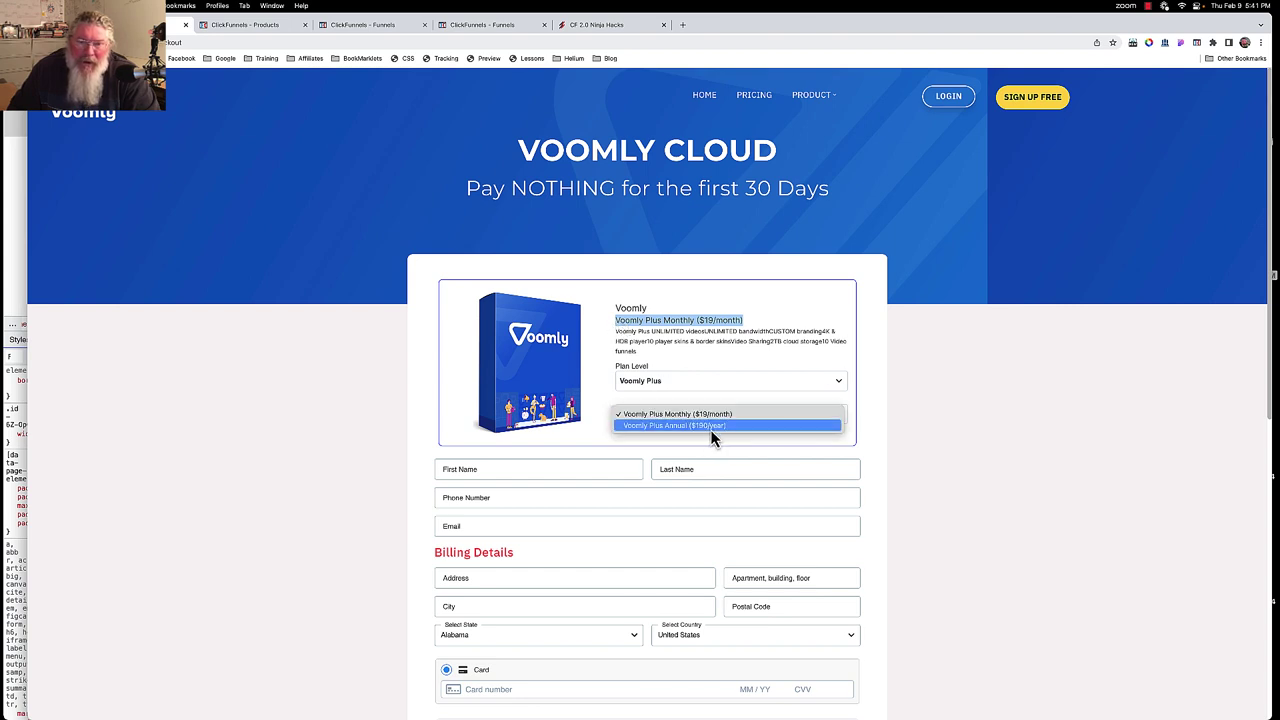
click(714, 428)
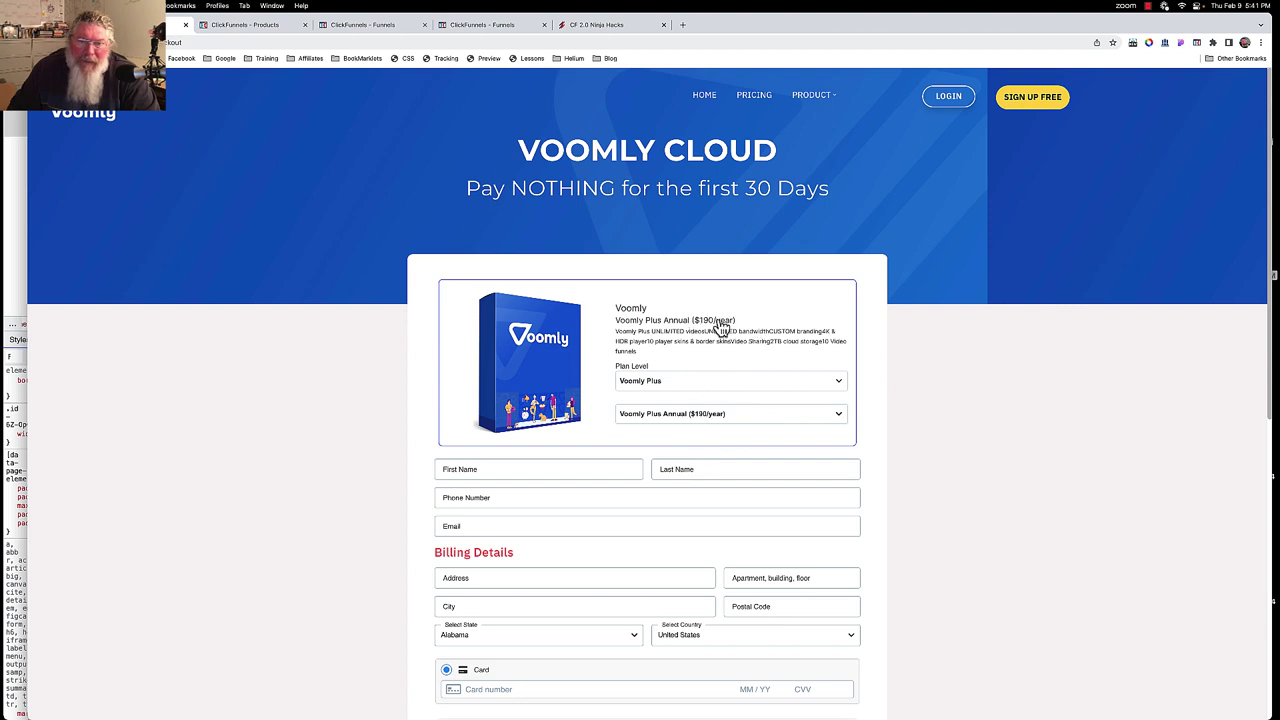
drag(740, 330, 618, 330)
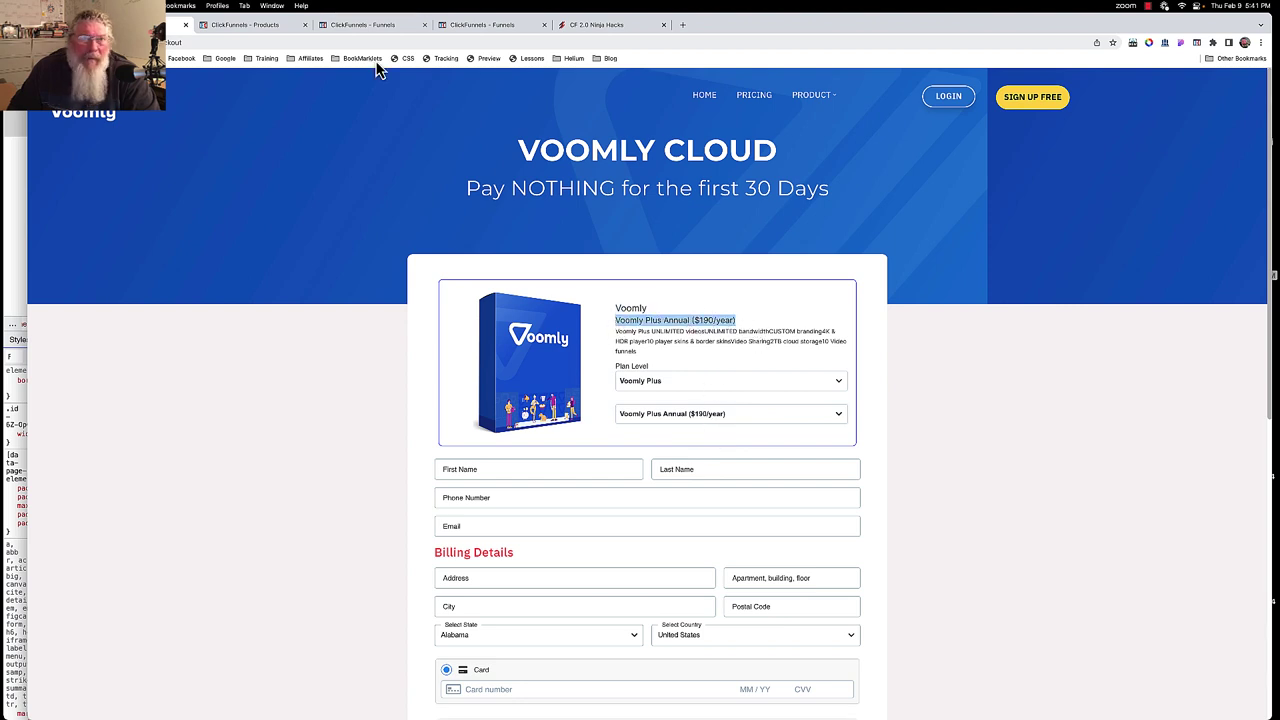
click(262, 25)
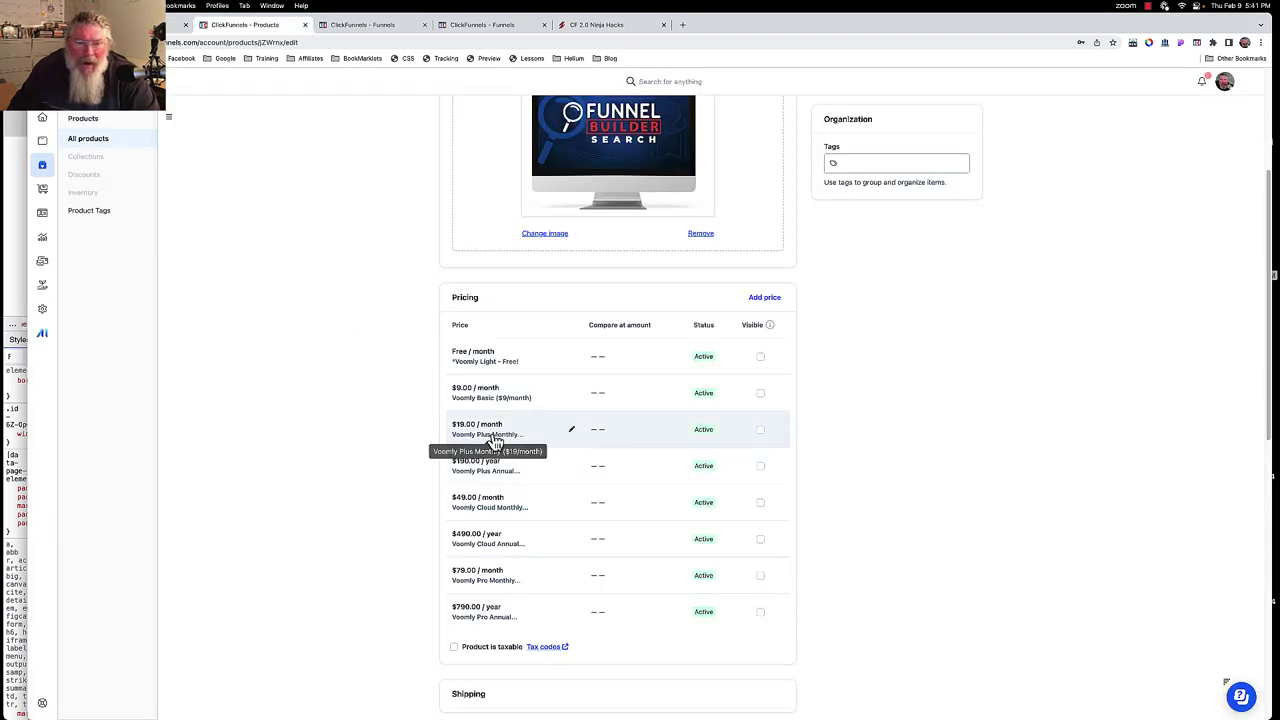
- Prefix the Voomly Plus Annual price name with an asterisk and save it
click(560, 436)
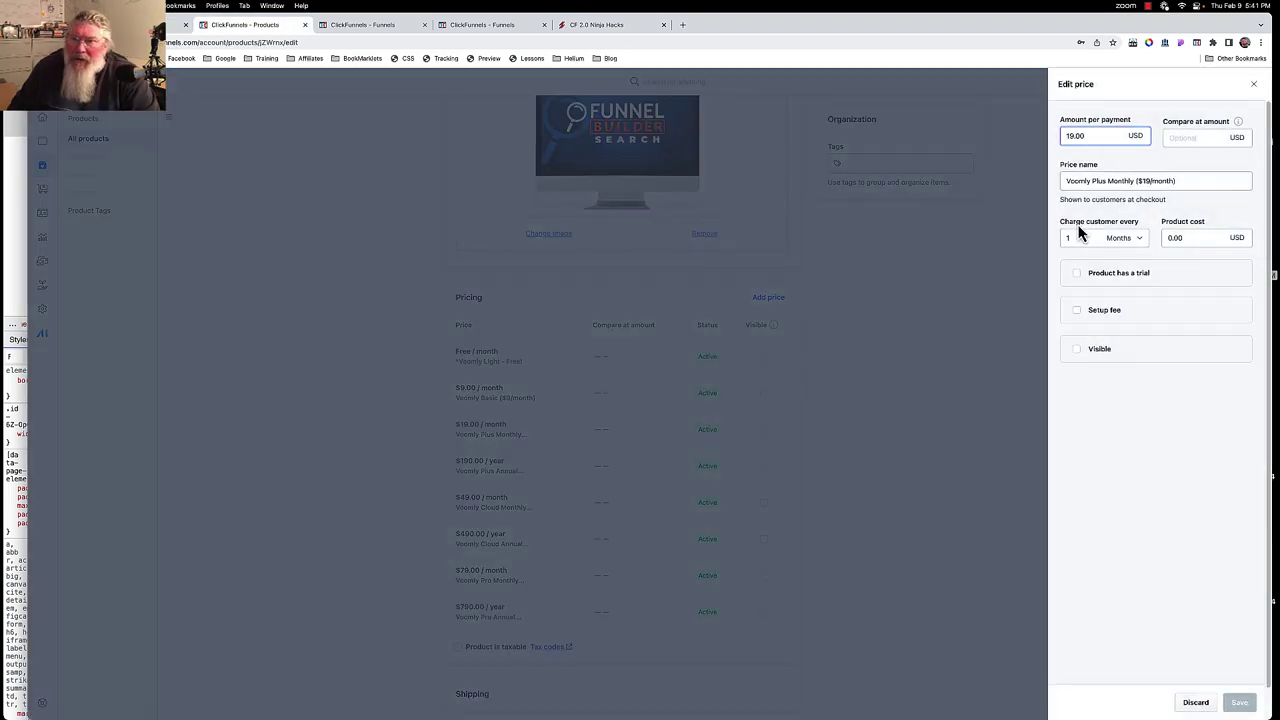
drag(1178, 180, 1112, 178)
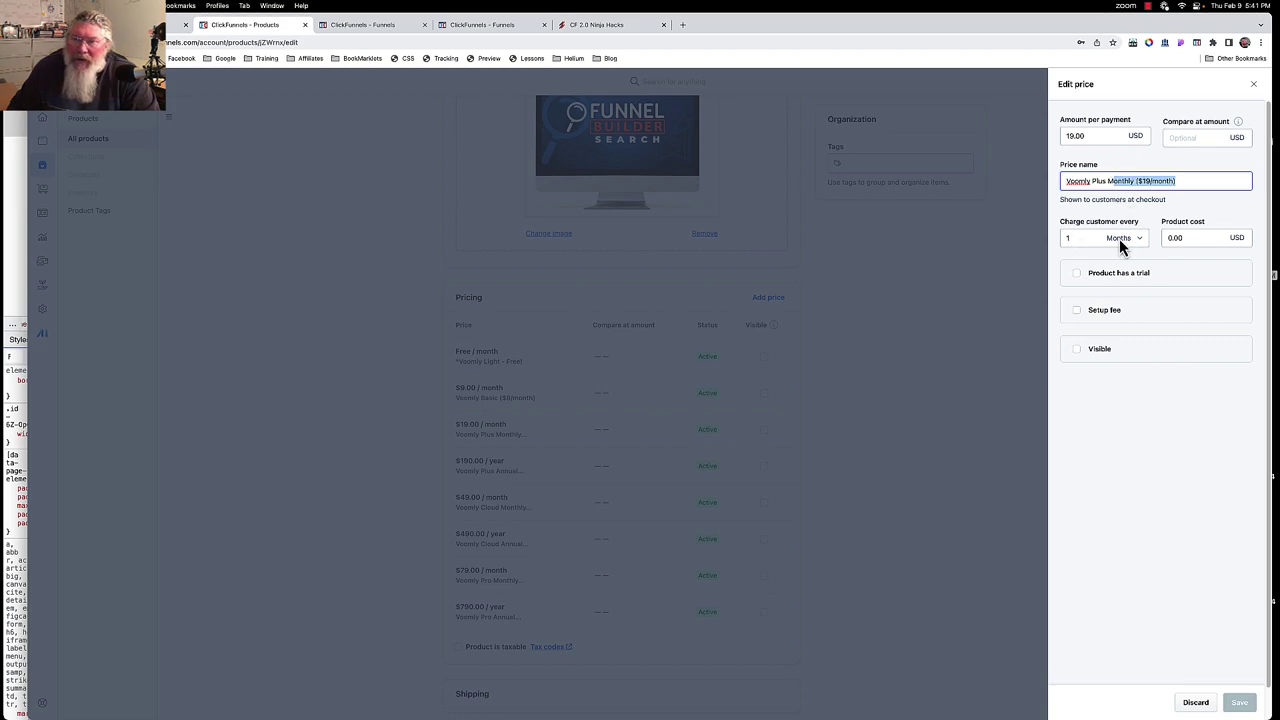
click(1012, 293)
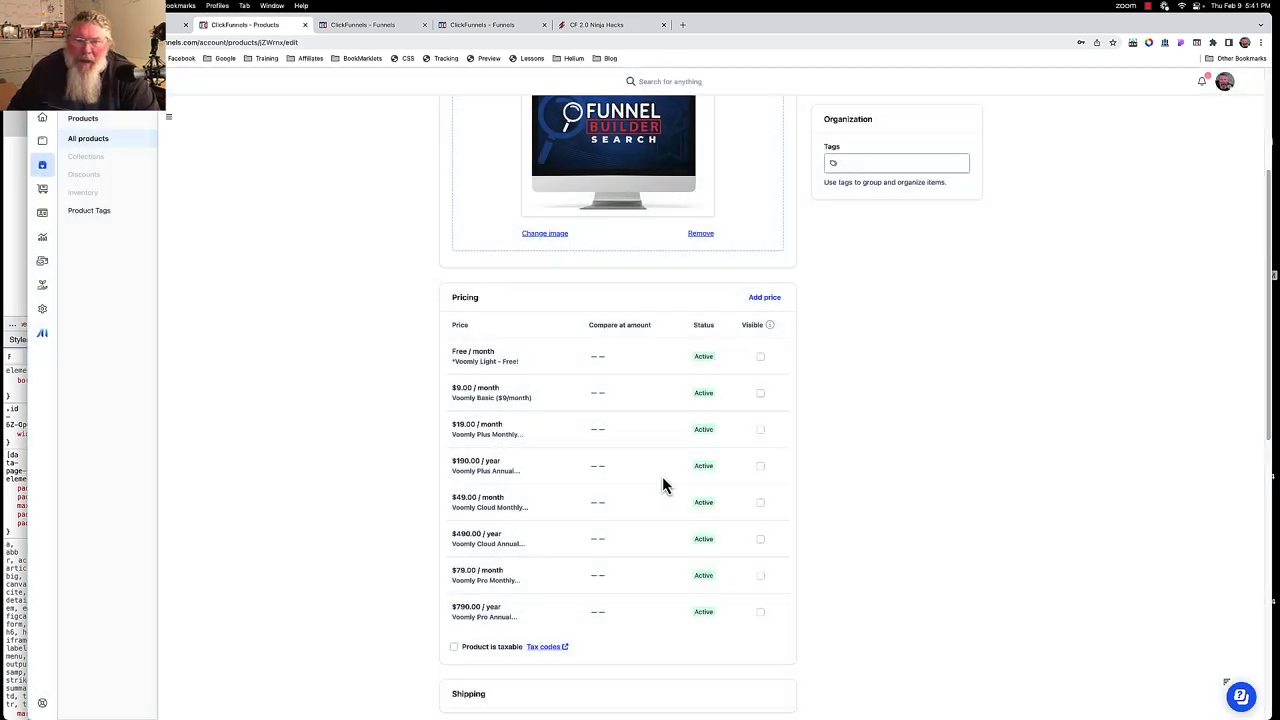
click(495, 470)
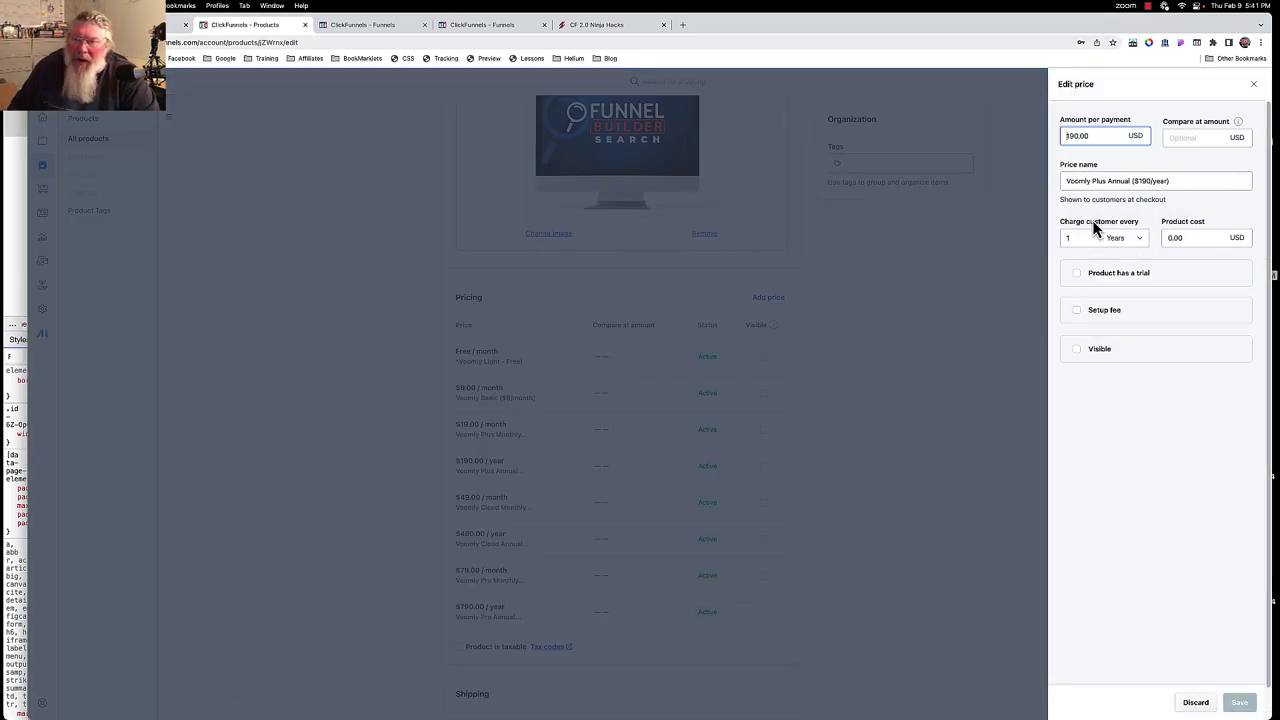
click(1064, 181)
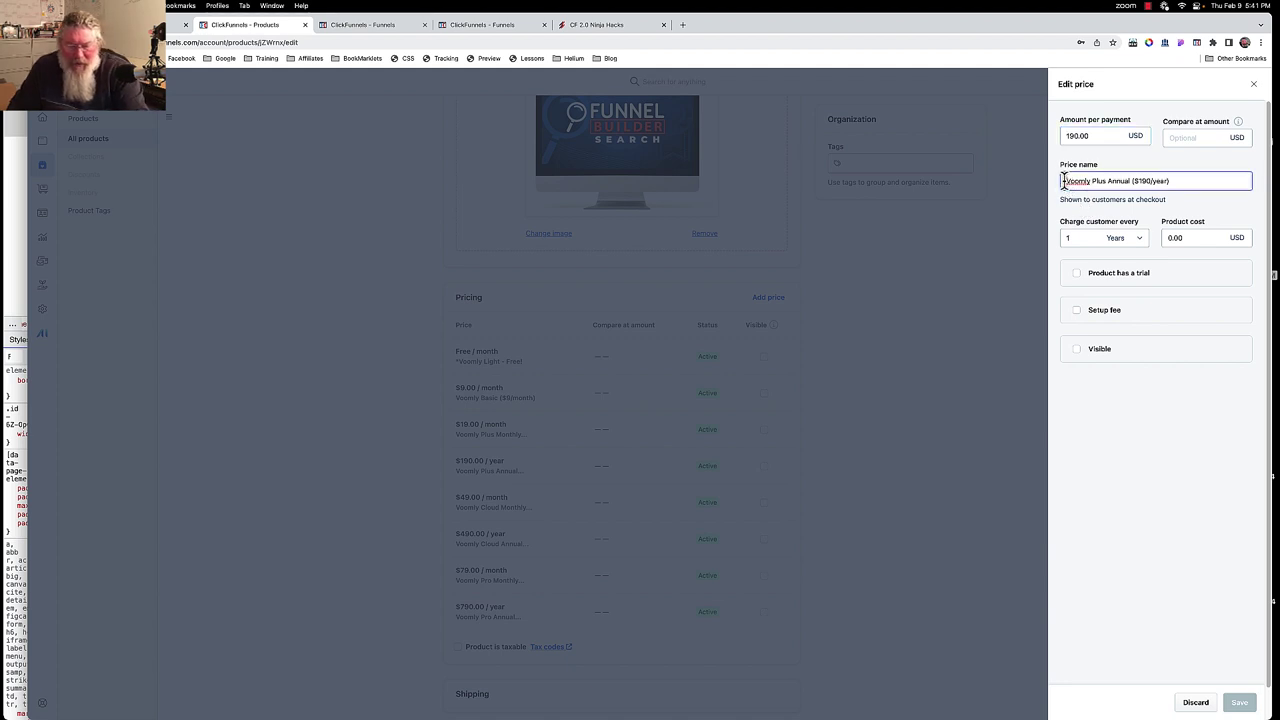
text(*)
click(1239, 702)
scroll(498, 438, up, 3)
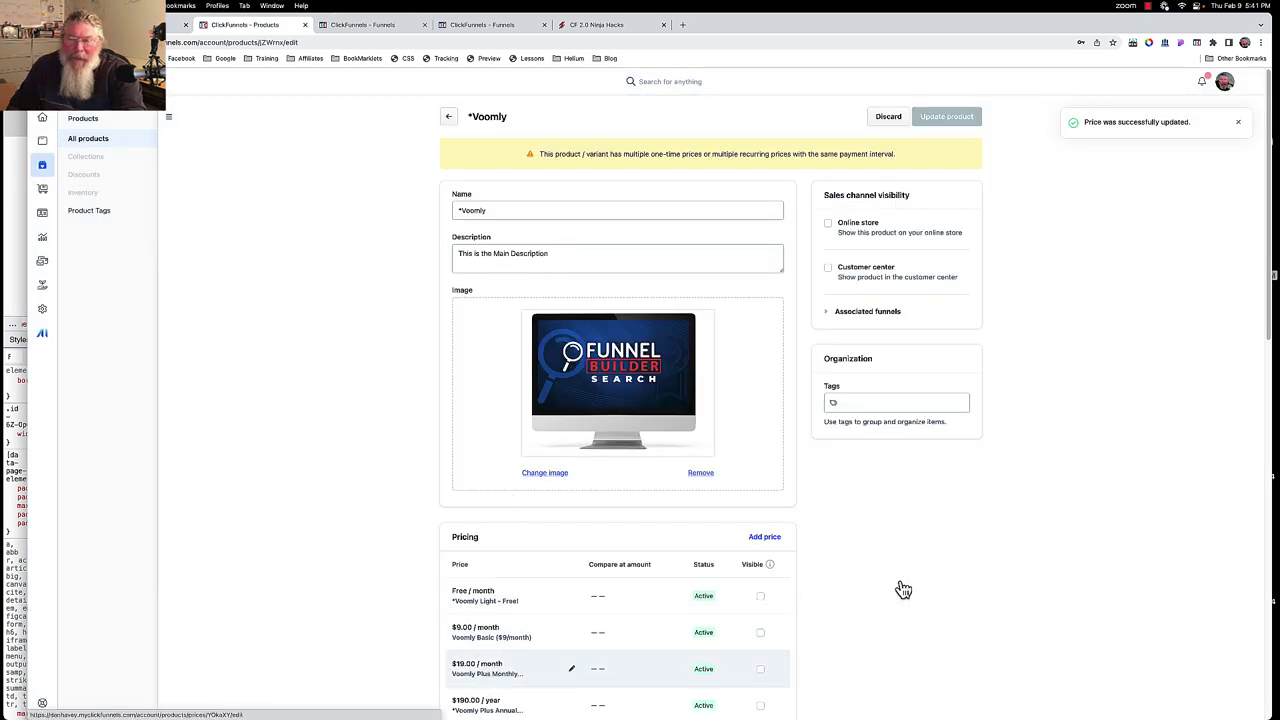
- Prefix the $19.00/month Voomly Plus Monthly price name with an asterisk and save it
click(517, 672)
click(1066, 181)
text(*)
click(1238, 701)
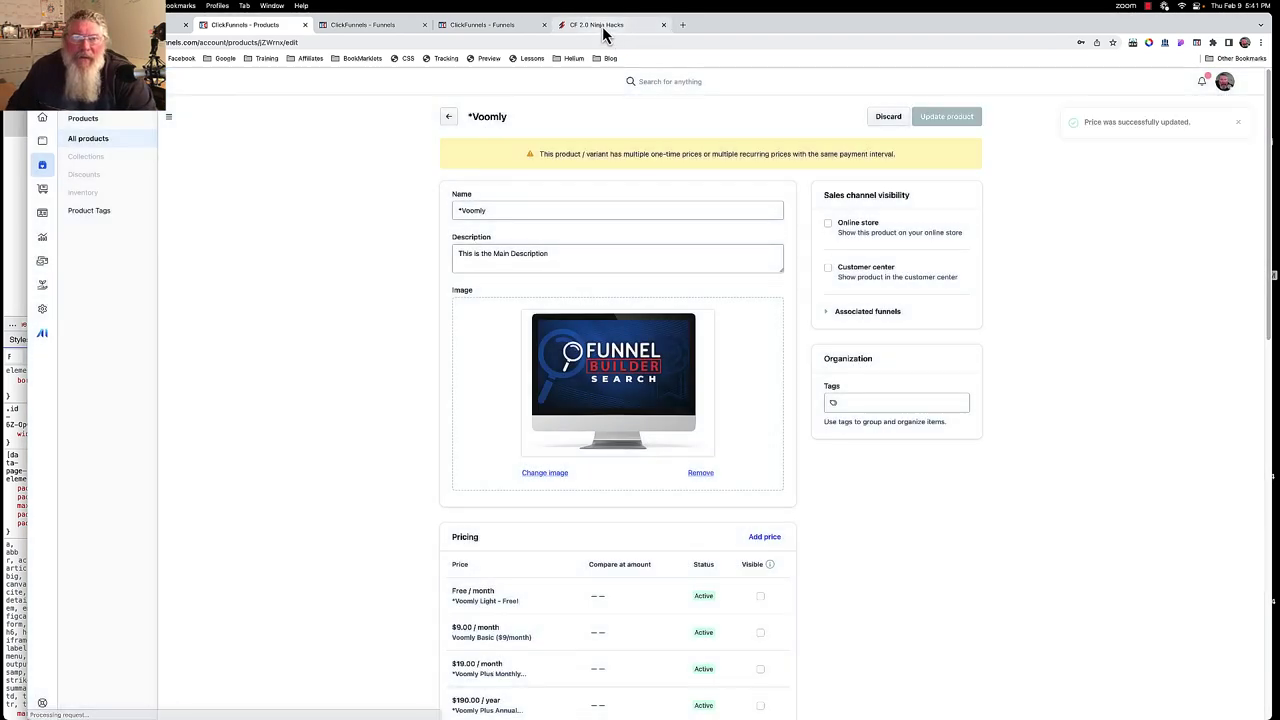
click(606, 30)
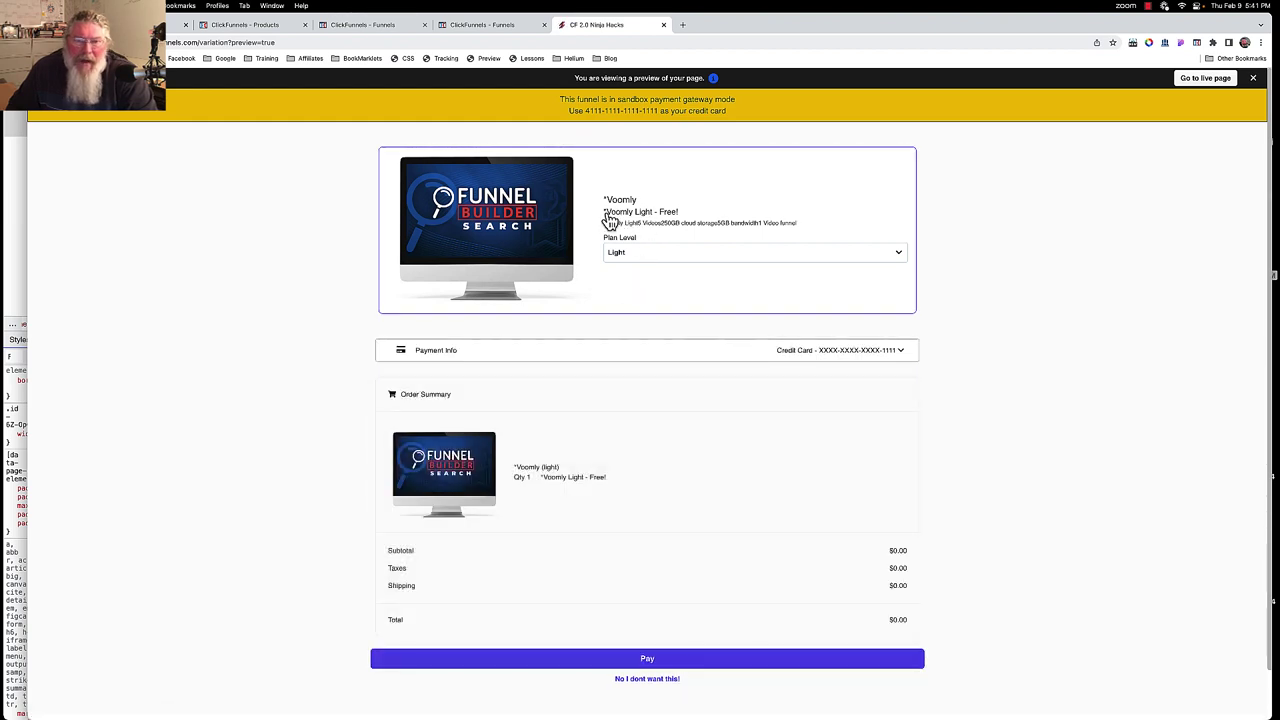
- Set the preview to Plus with annual $190/year billing, then head back to the product editor
click(649, 252)
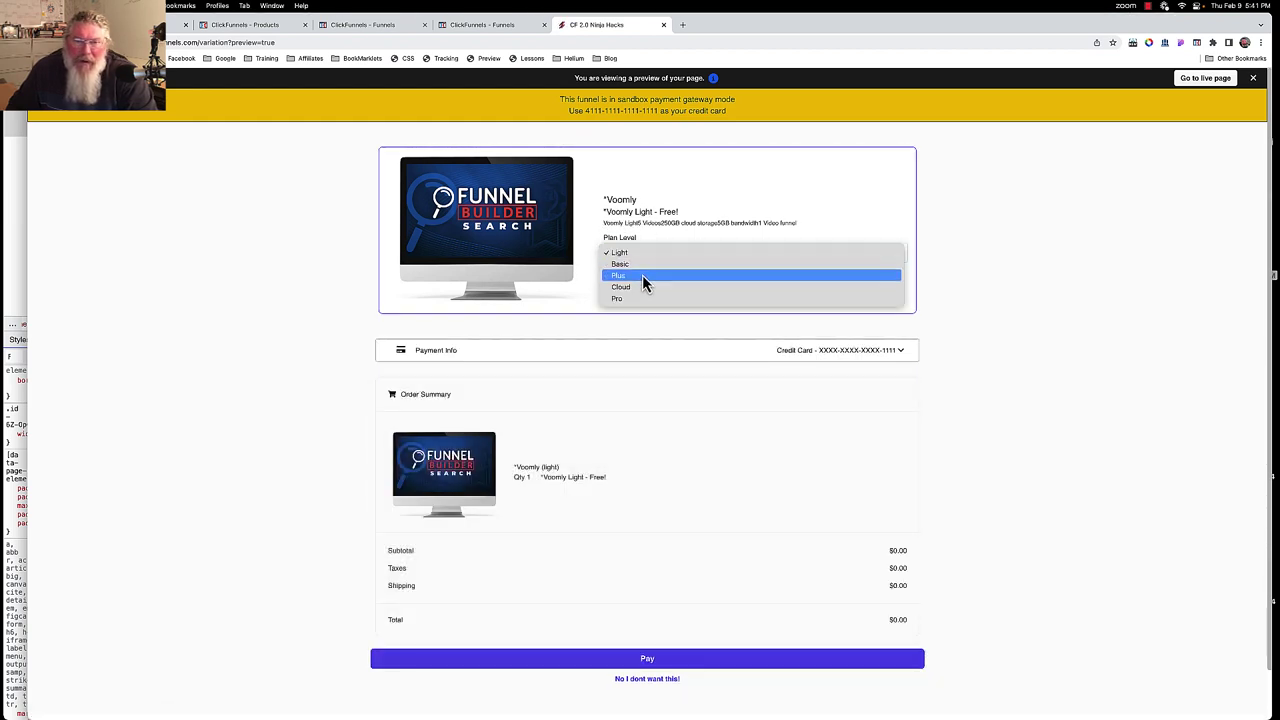
click(642, 275)
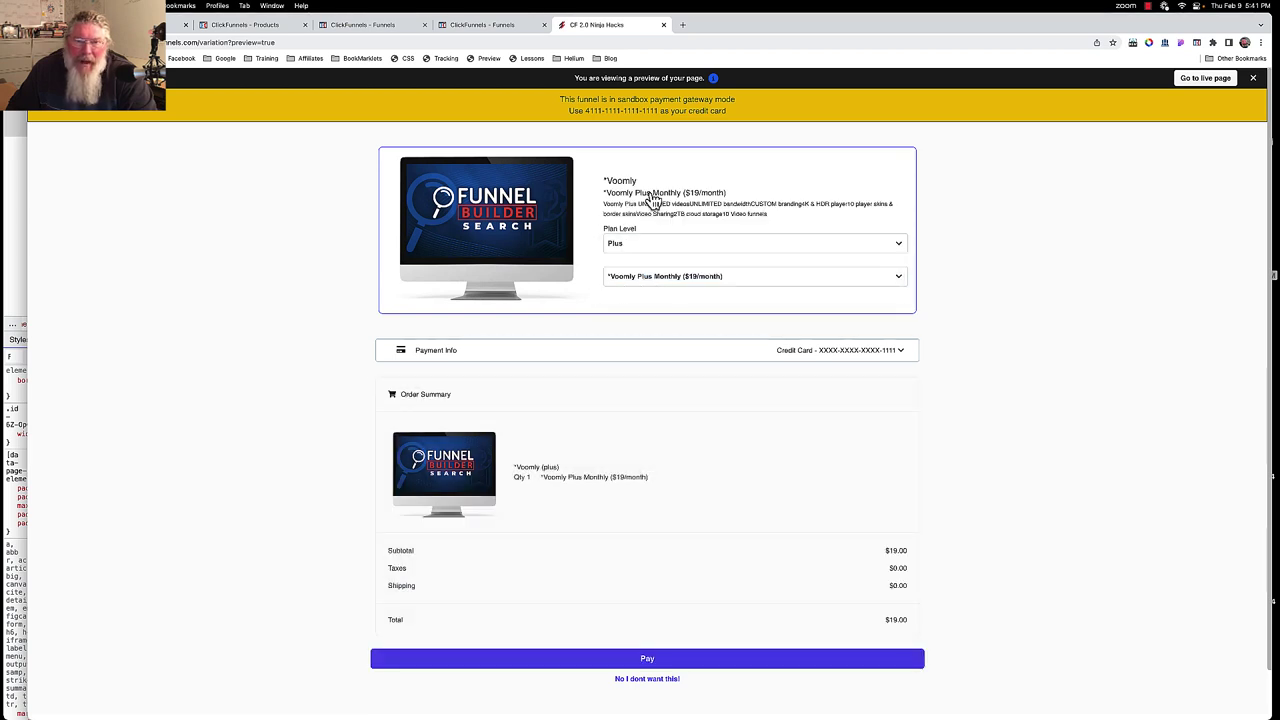
click(652, 276)
click(658, 289)
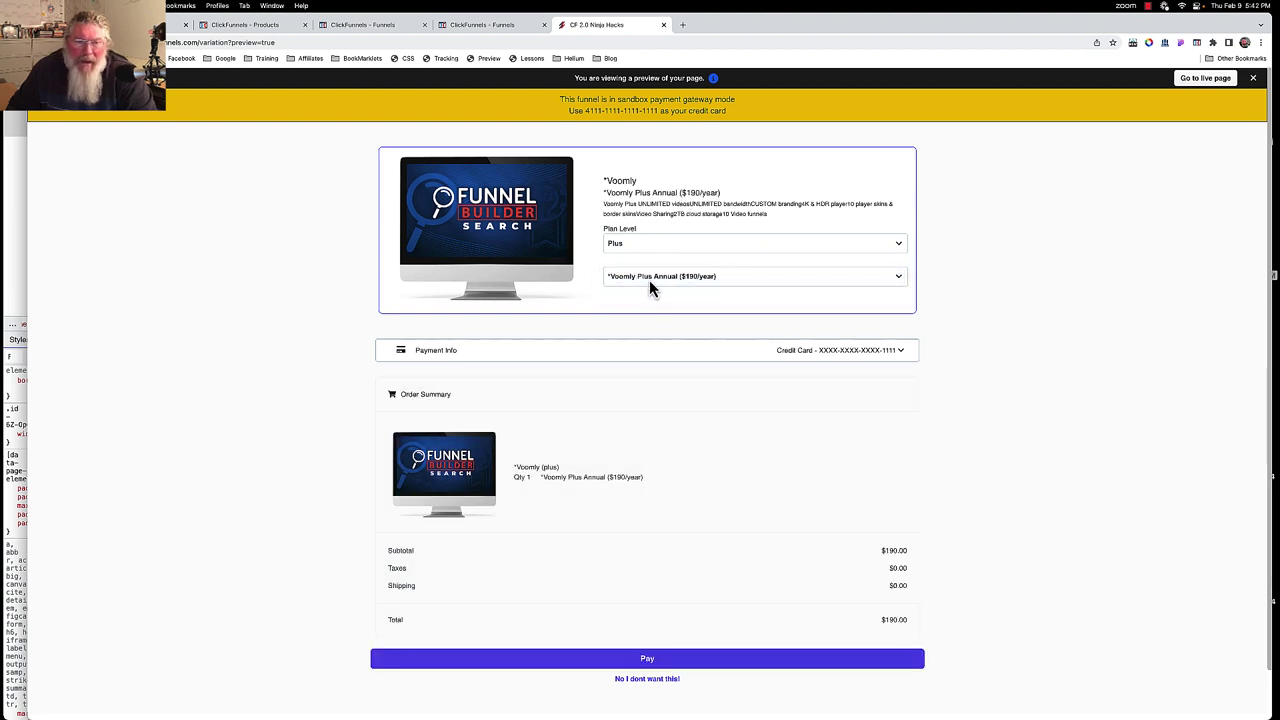
click(250, 25)
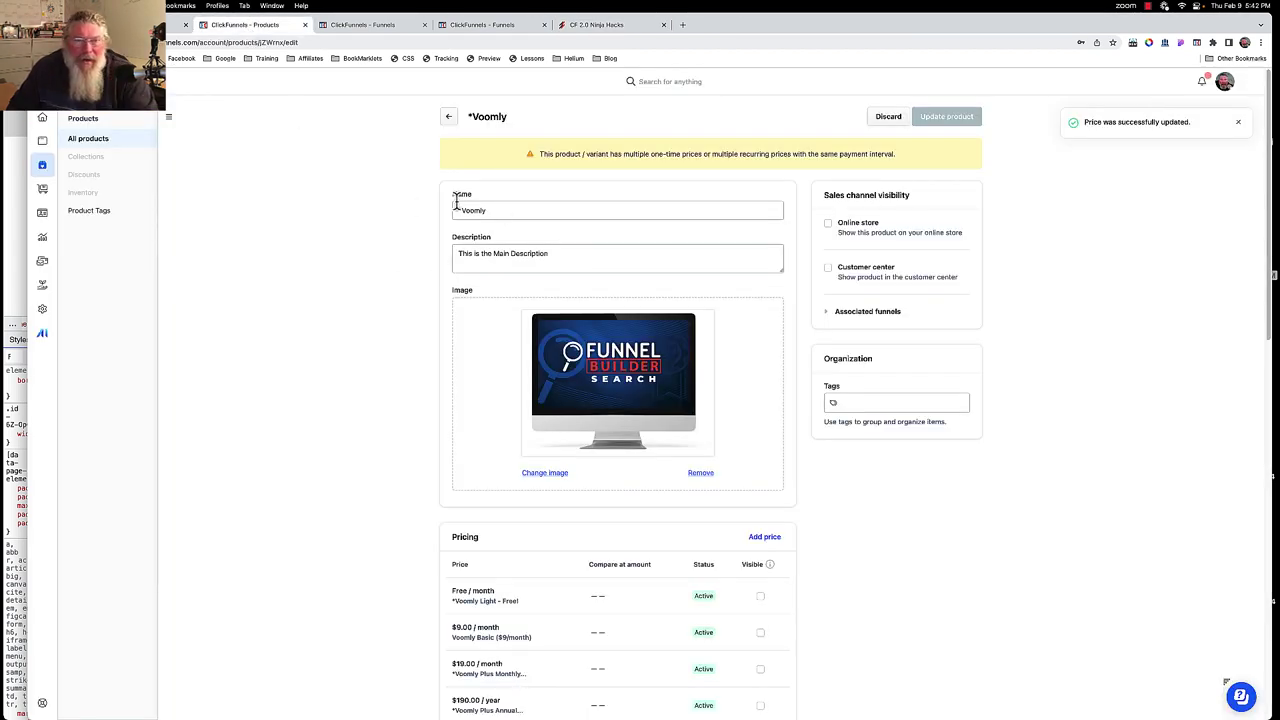
scroll(398, 330, down, 5)
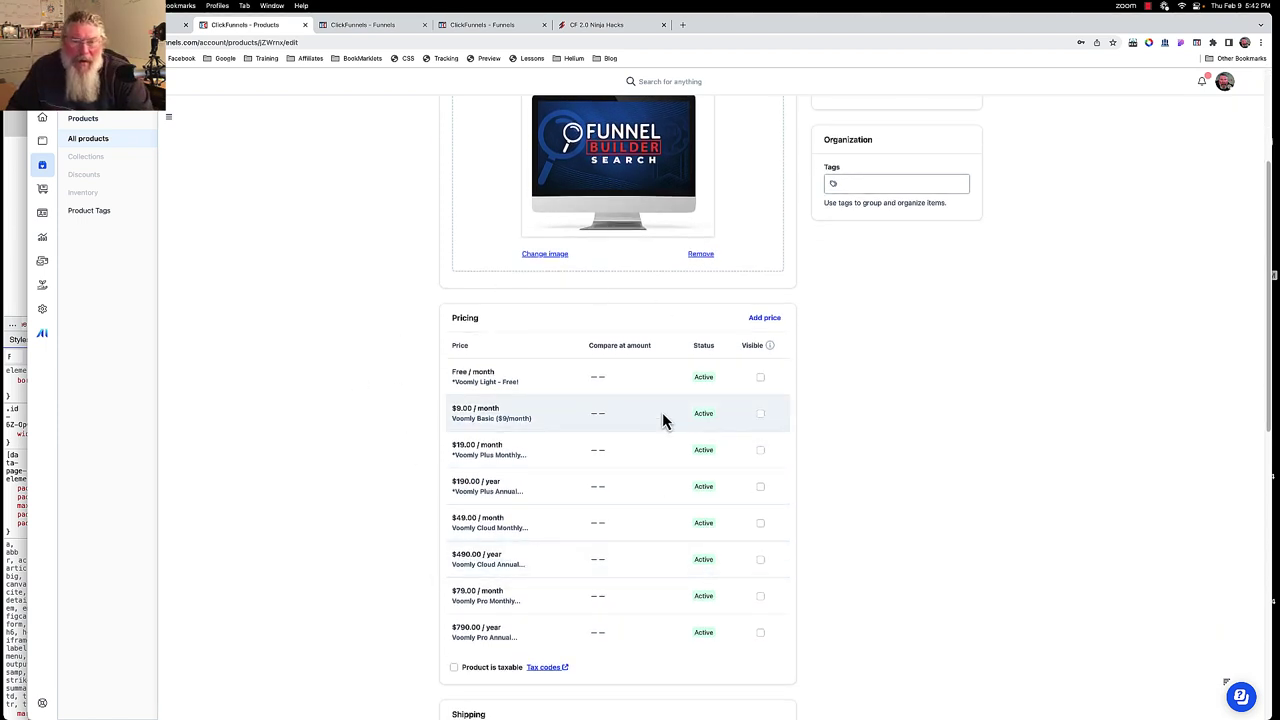
scroll(663, 421, down, 9)
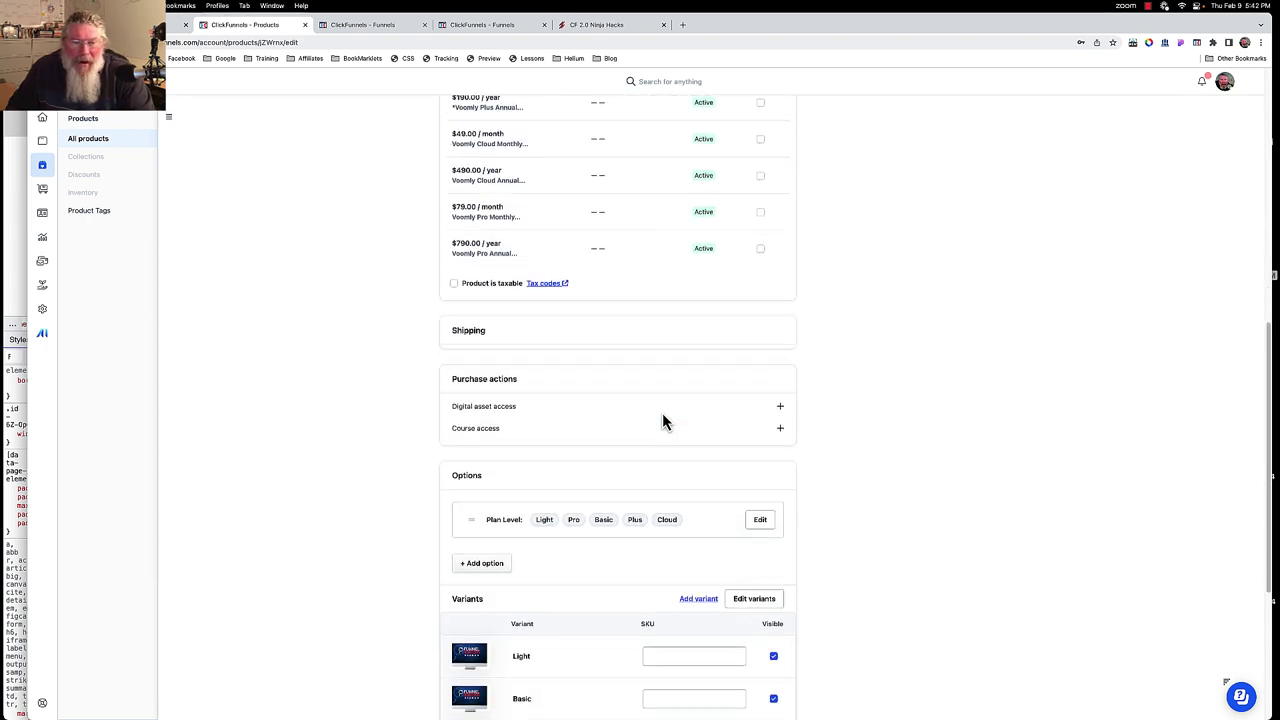
scroll(663, 421, down, 2)
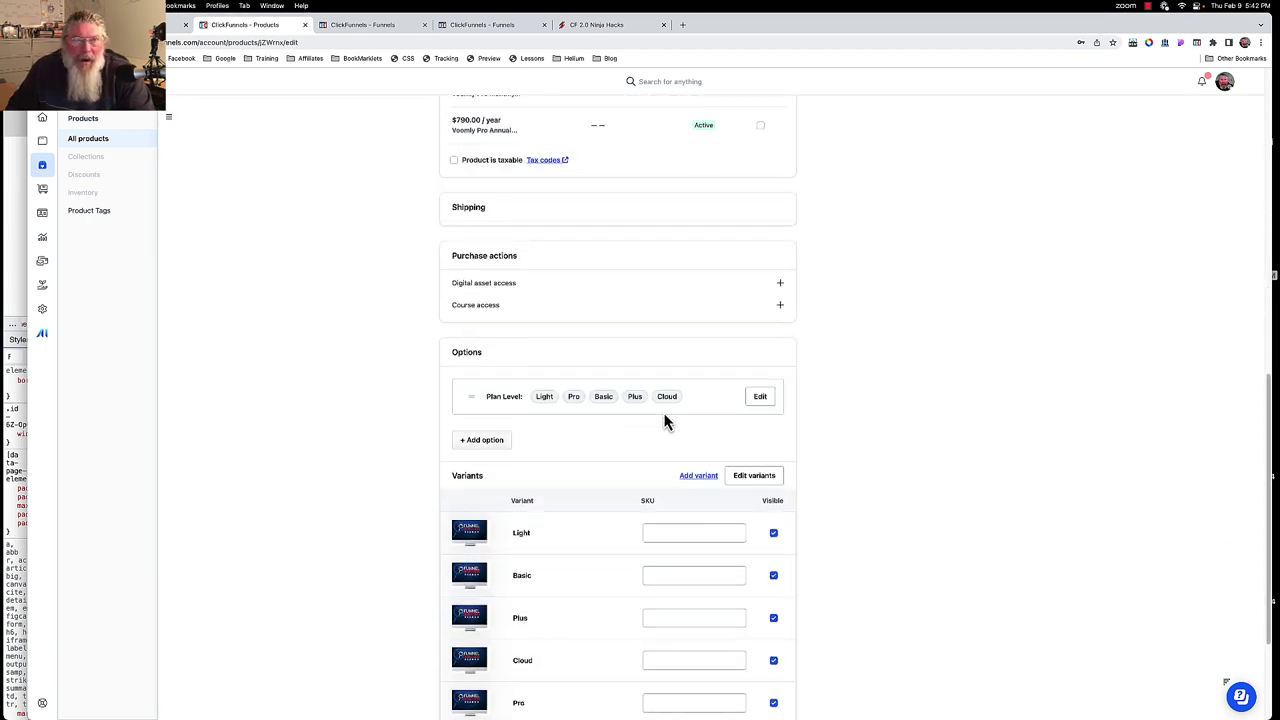
click(150, 24)
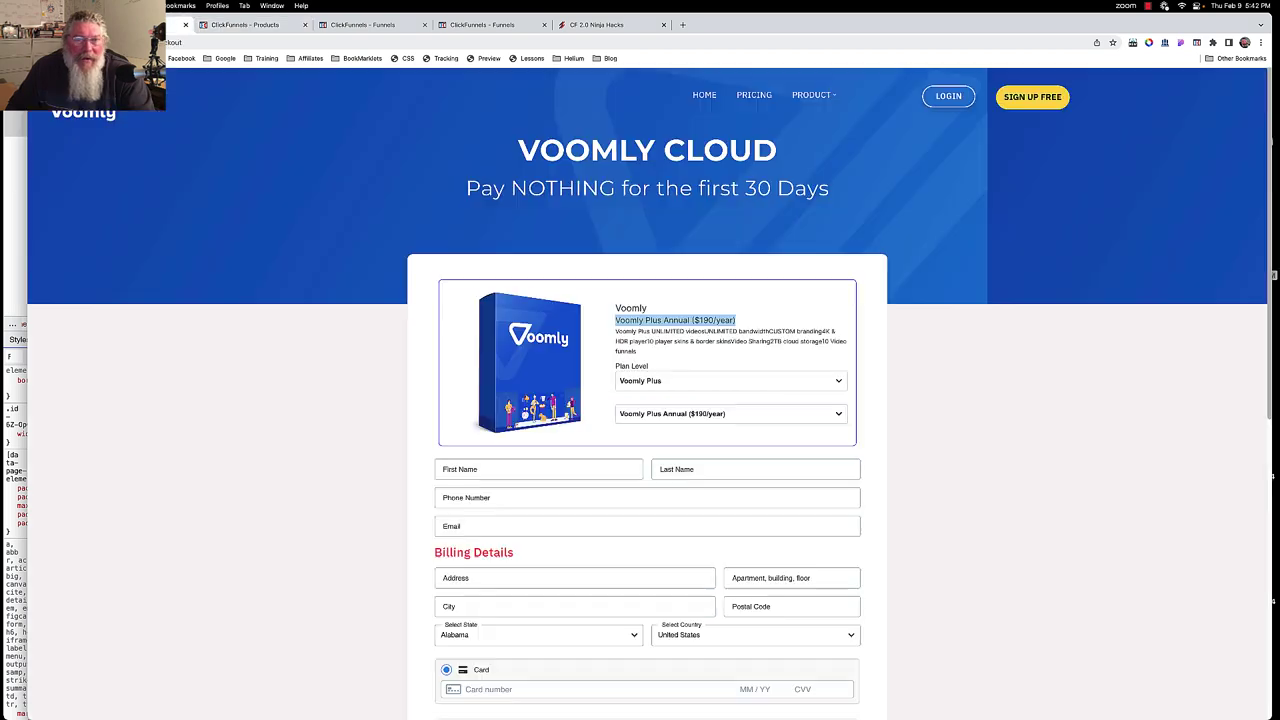
click(663, 381)
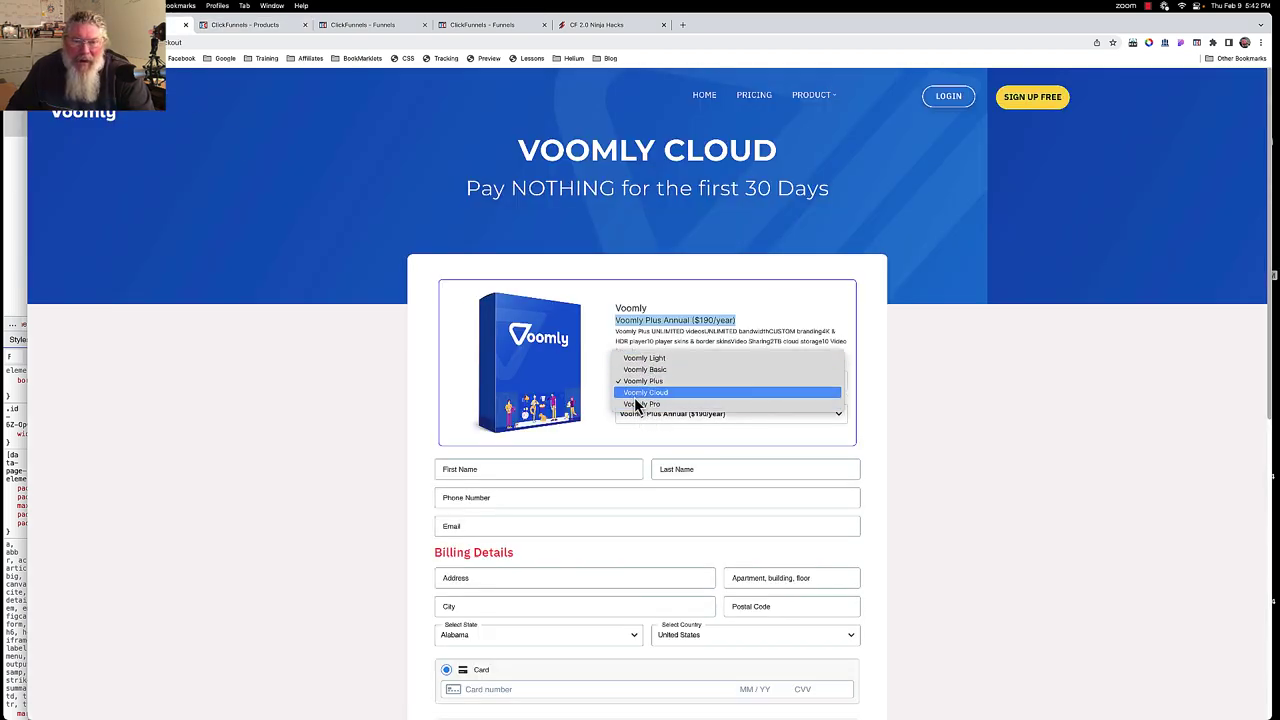
click(614, 38)
click(632, 28)
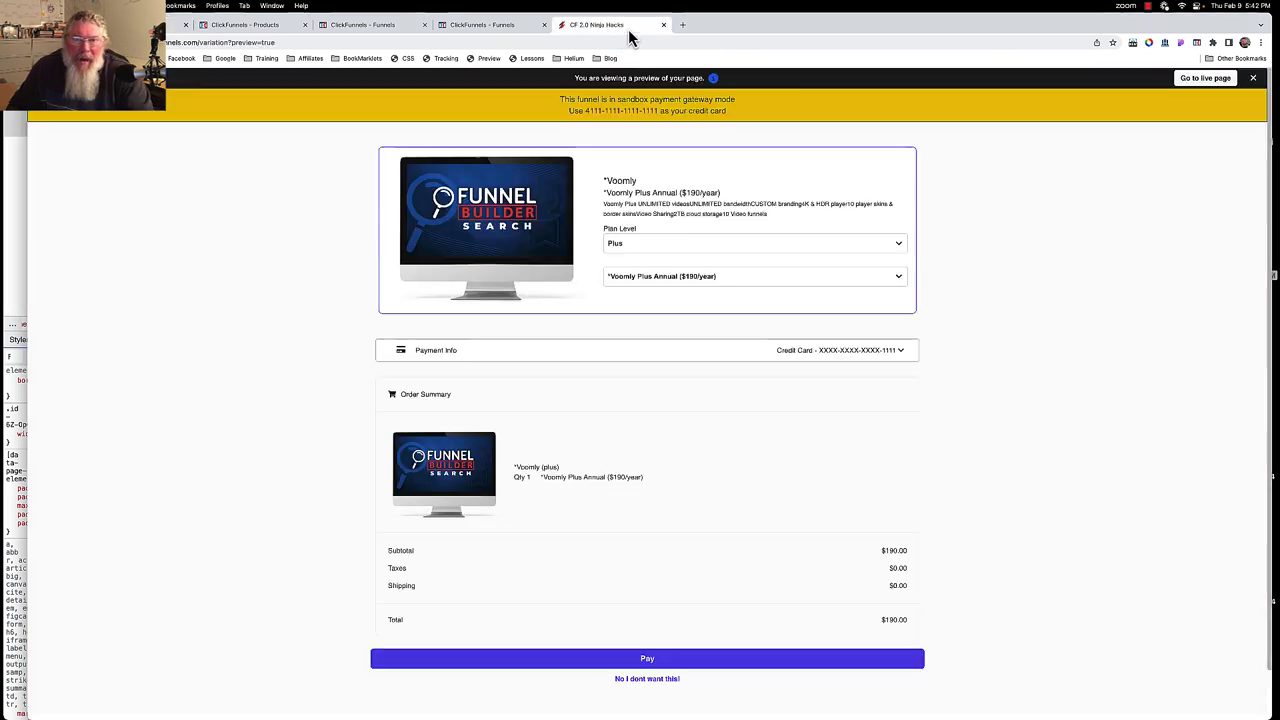
click(661, 246)
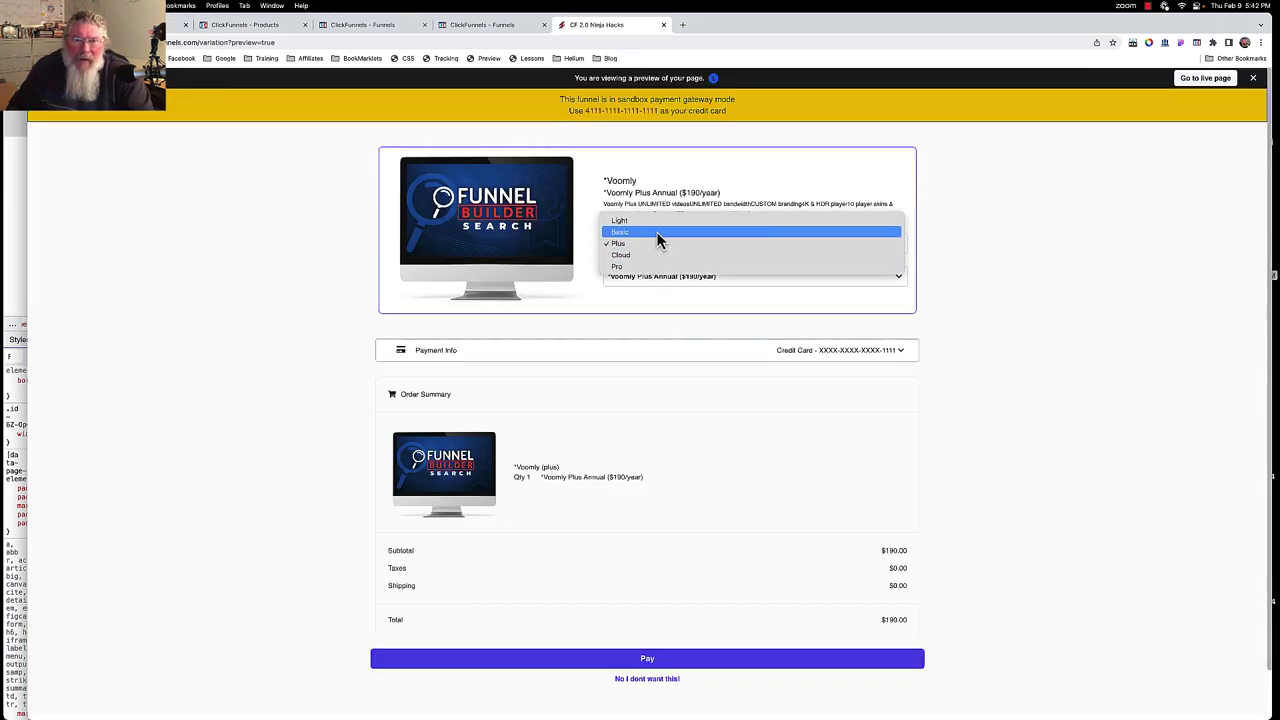
click(232, 45)
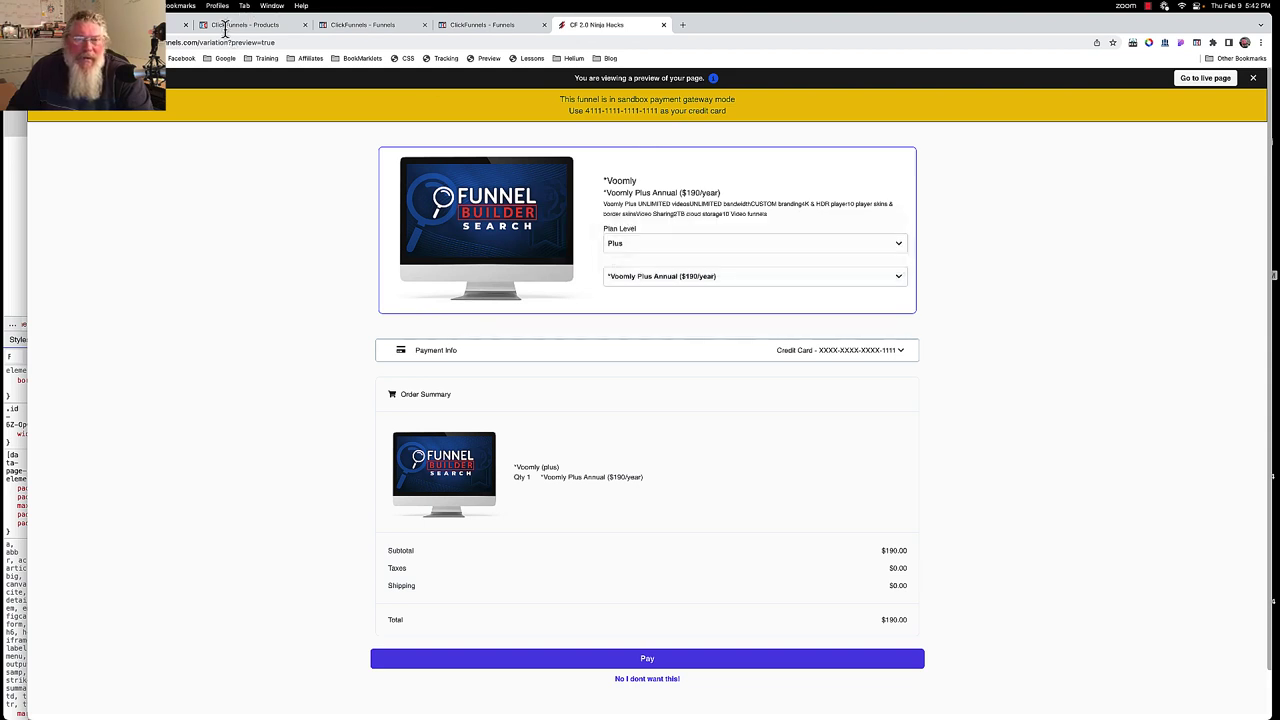
scroll(605, 539, down, 1)
scroll(226, 457, up, 1)
click(266, 18)
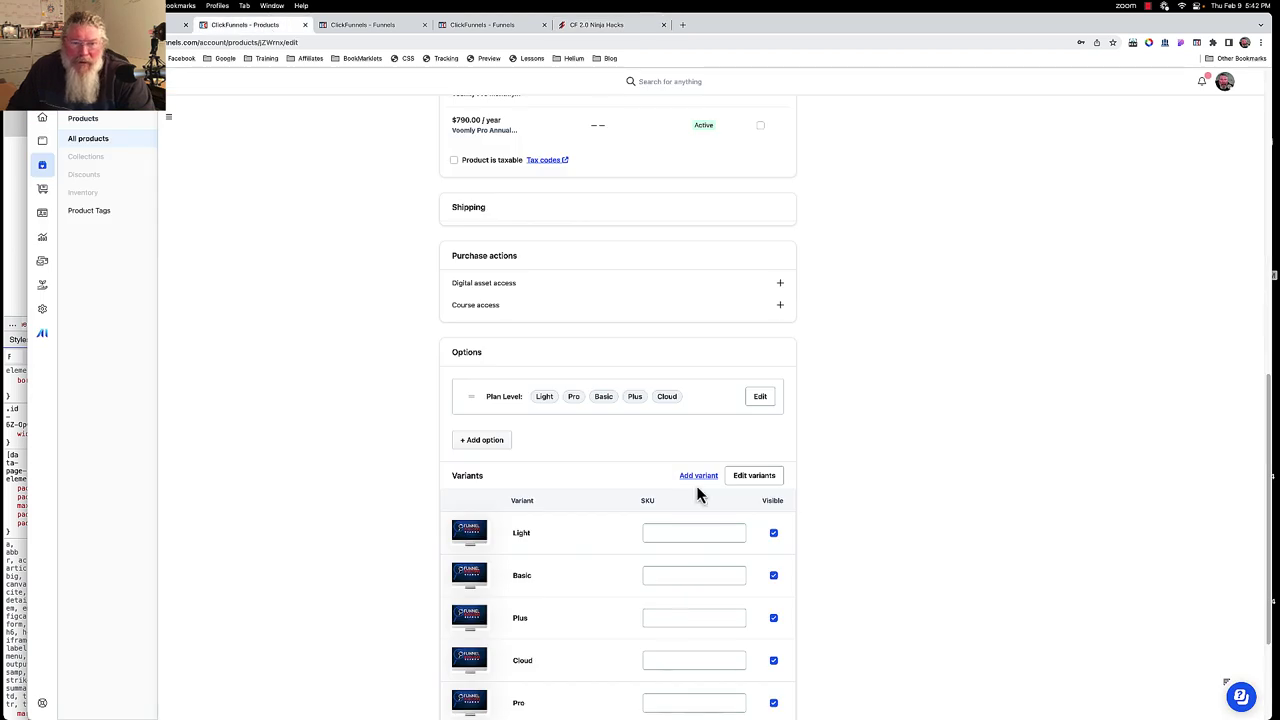
scroll(555, 345, down, 2)
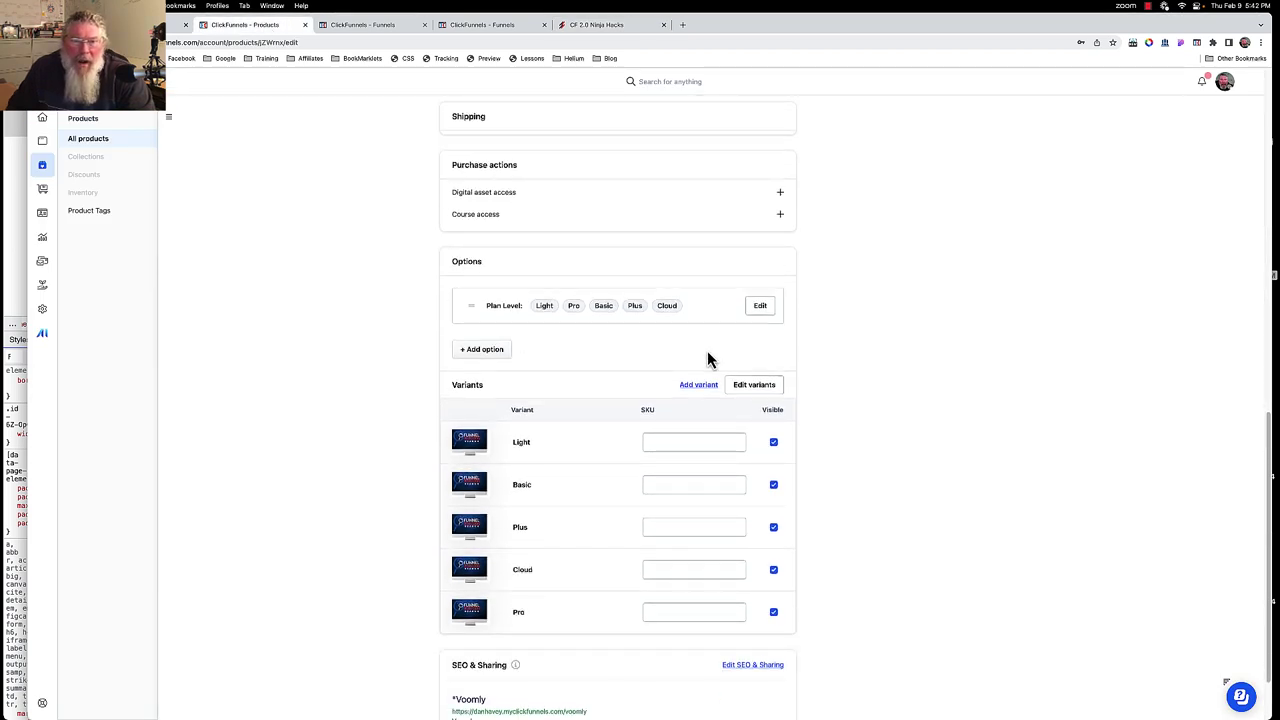
click(760, 307)
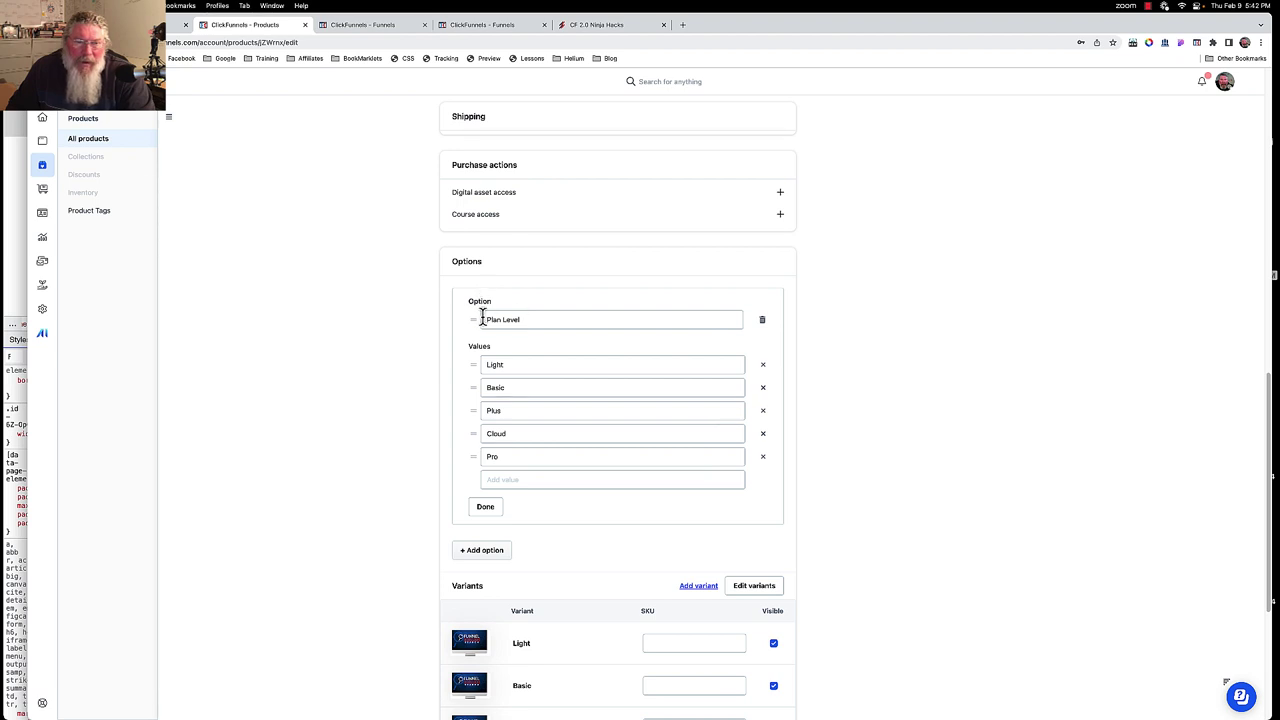
drag(482, 318, 544, 320)
key(ctrl+shift+Tab)
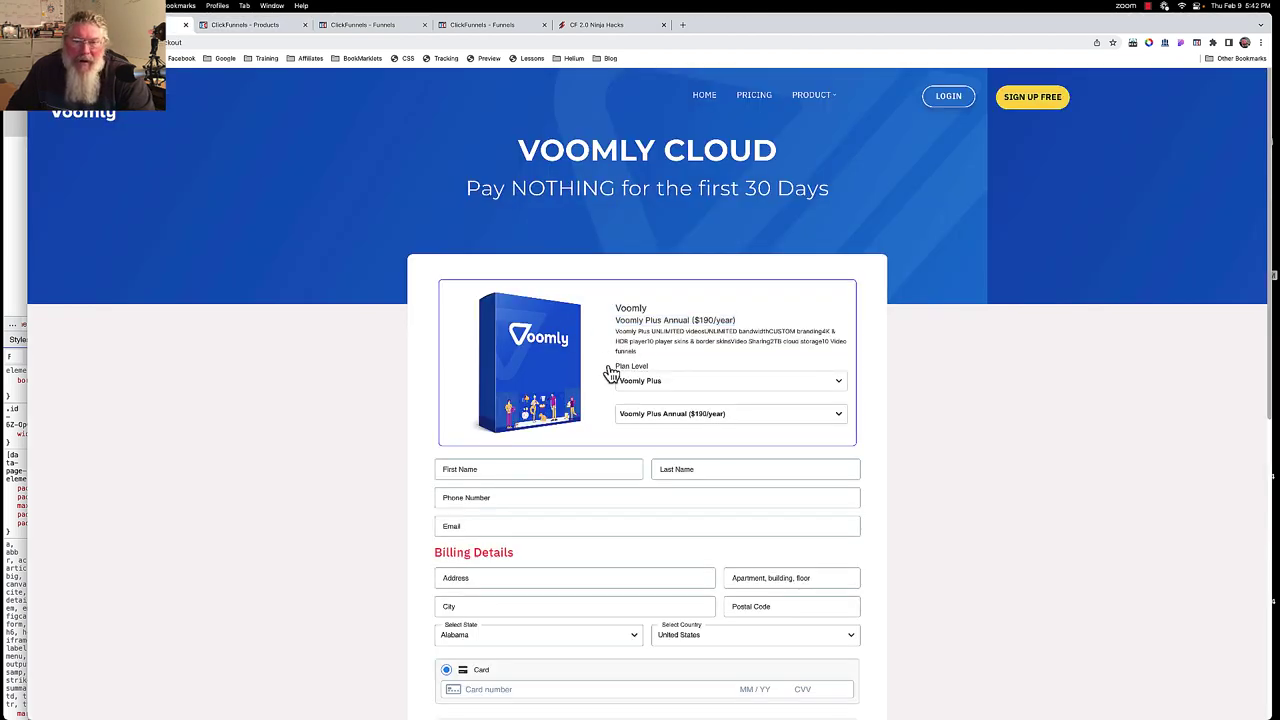
drag(611, 372, 659, 374)
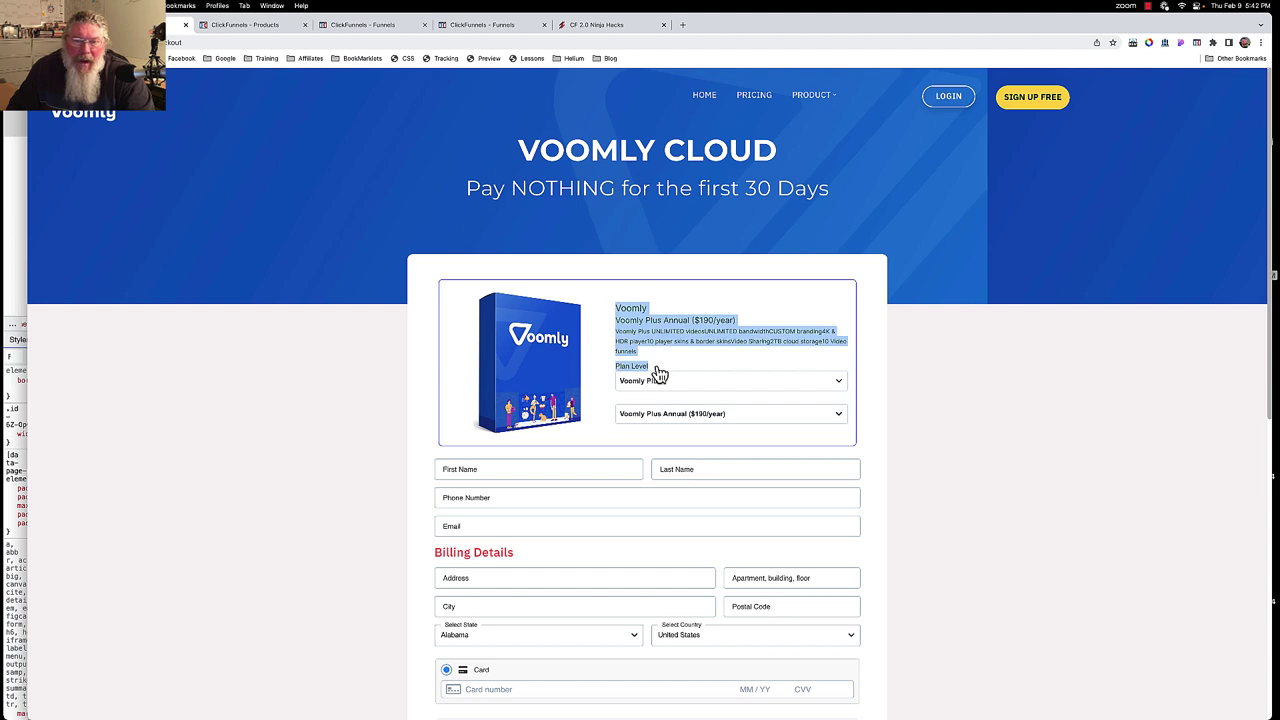
click(261, 27)
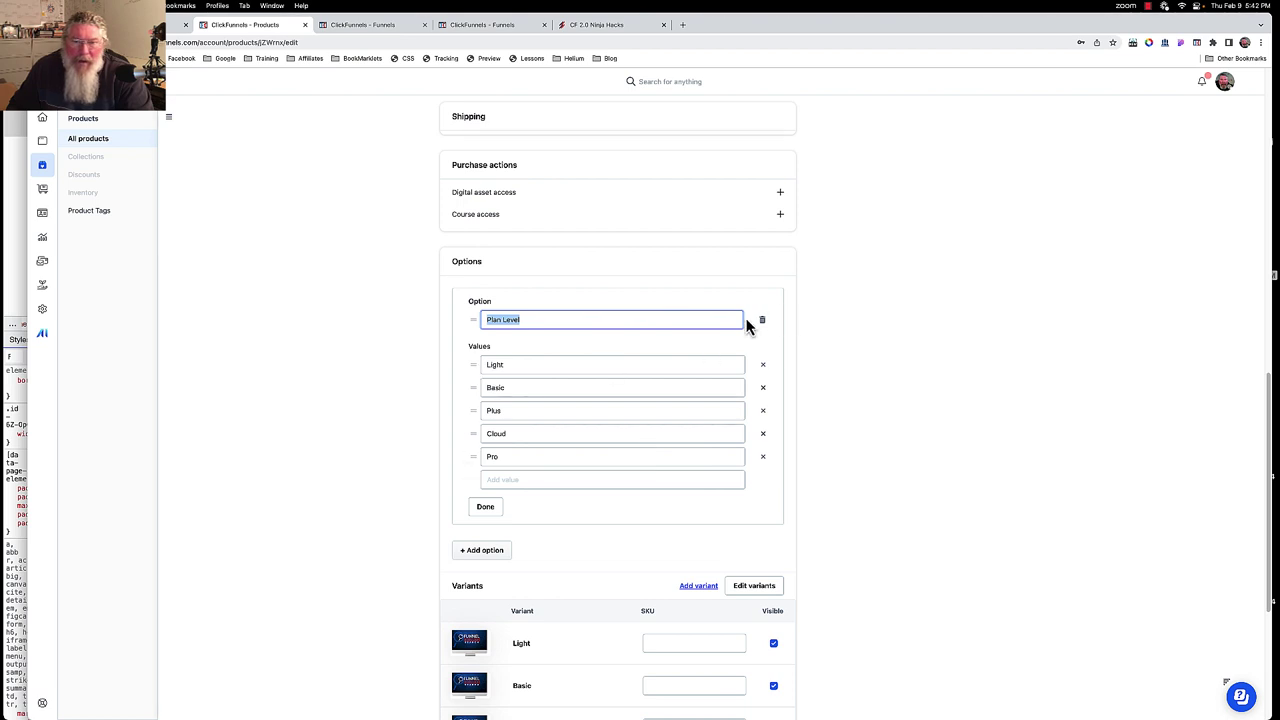
scroll(648, 482, down, 1)
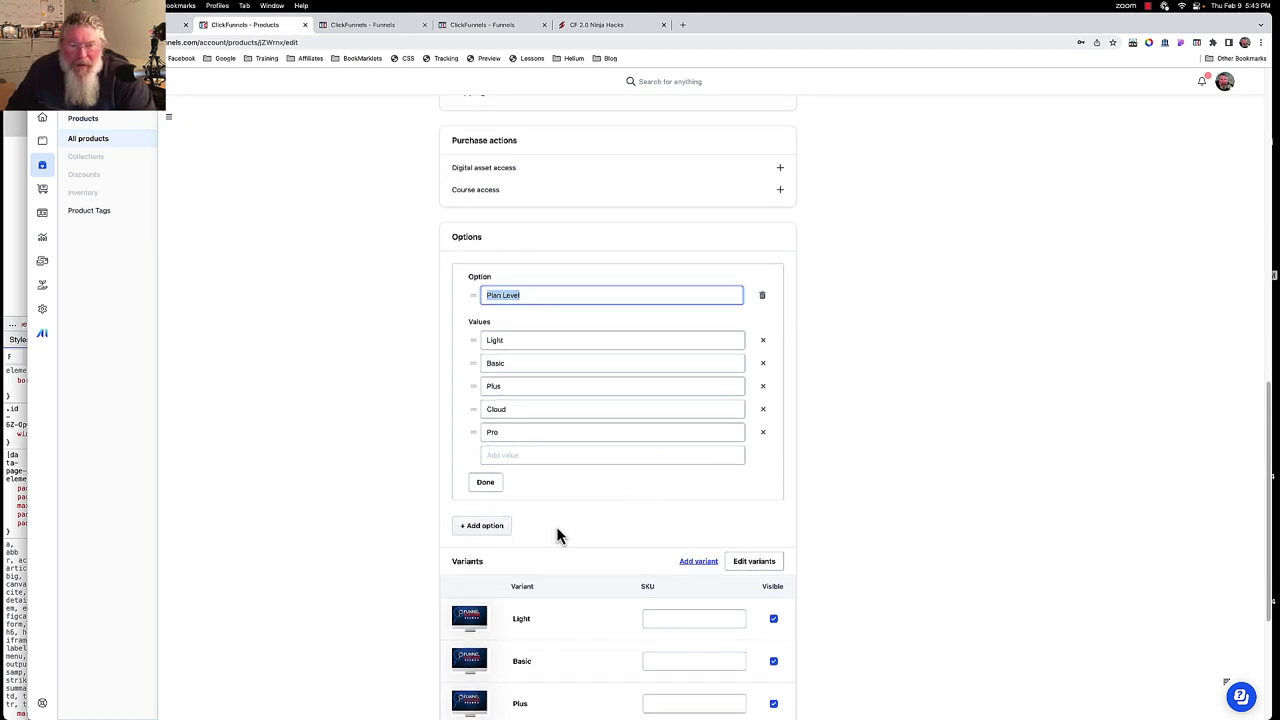
click(496, 484)
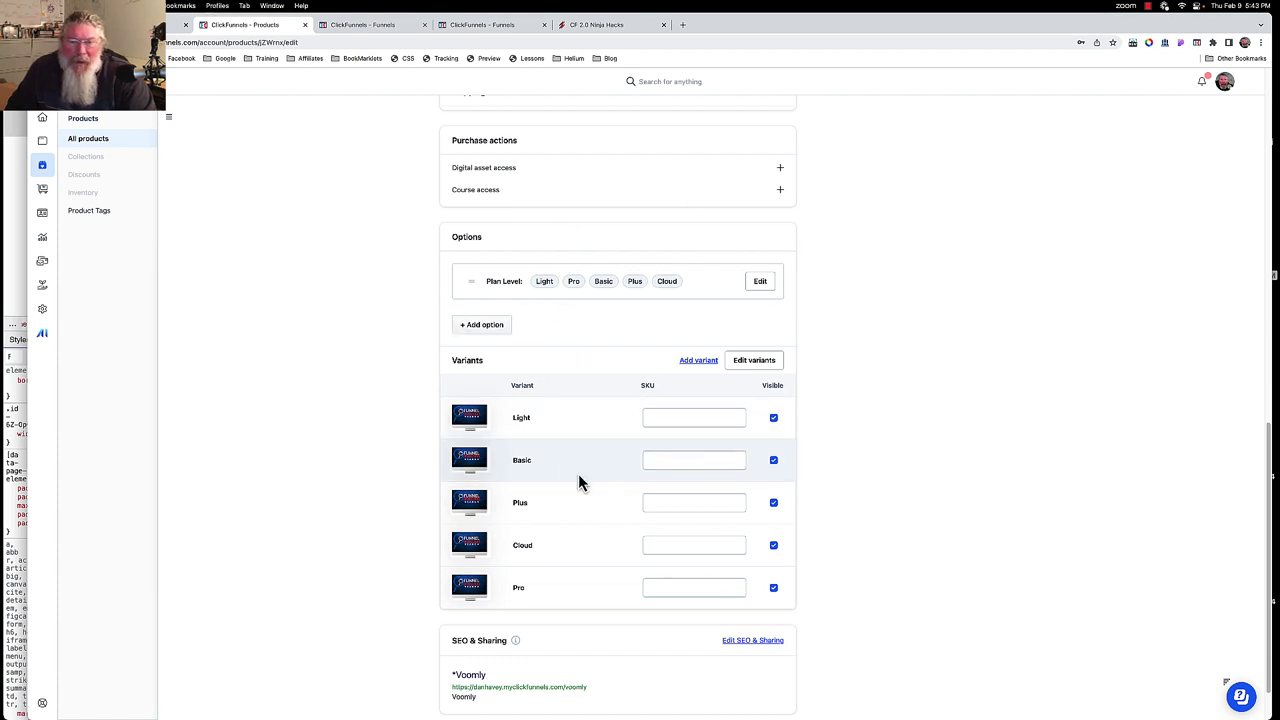
- Scroll down and open Edit variants for the *Voomly product
scroll(578, 474, down, 2)
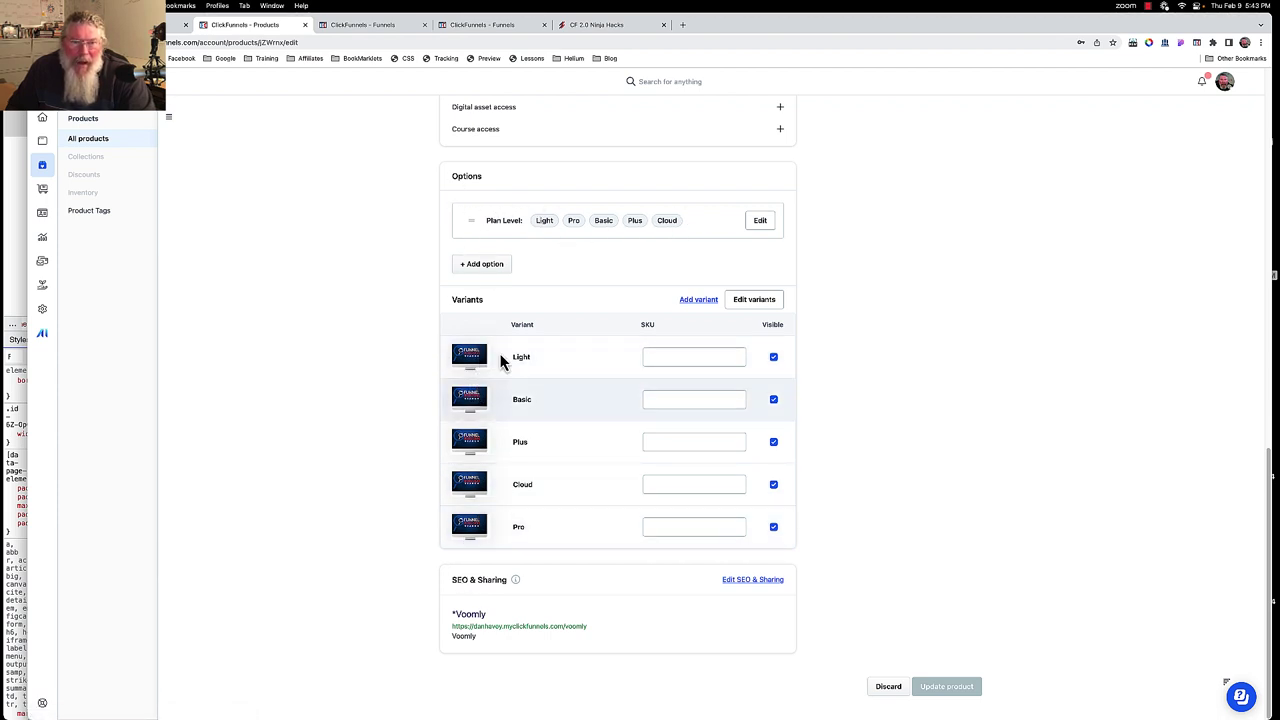
click(755, 306)
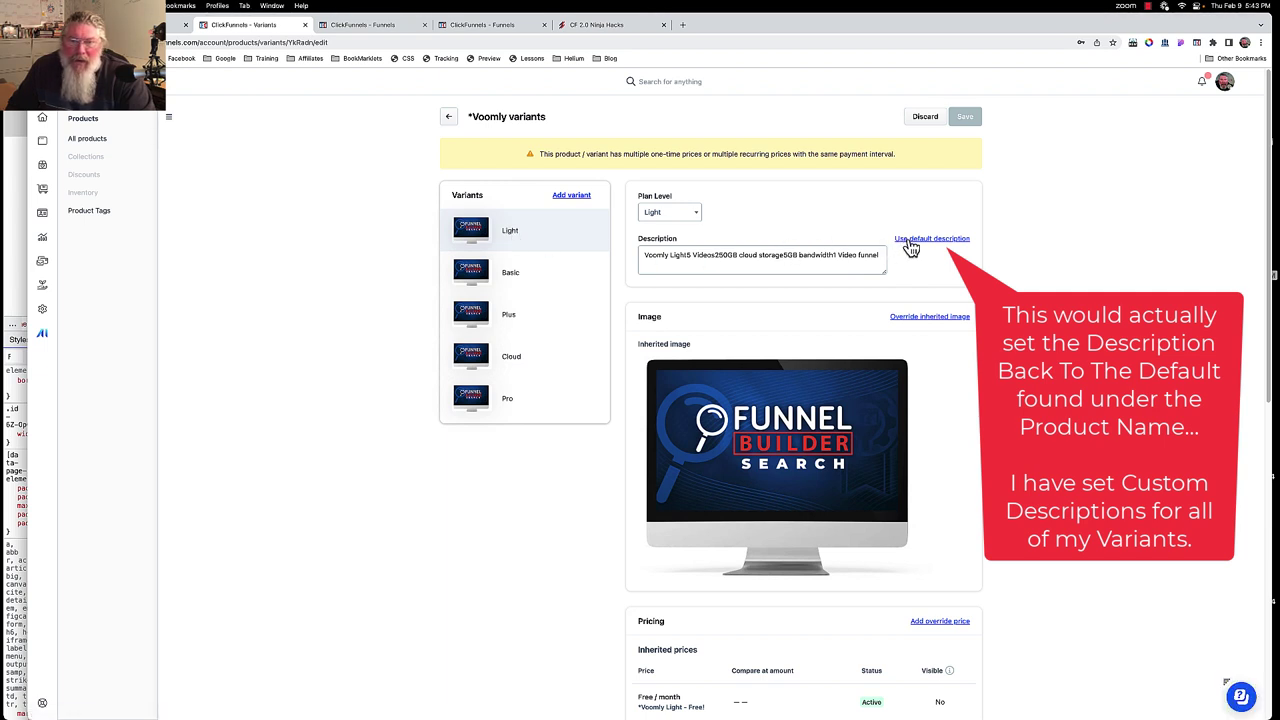
drag(642, 254, 871, 257)
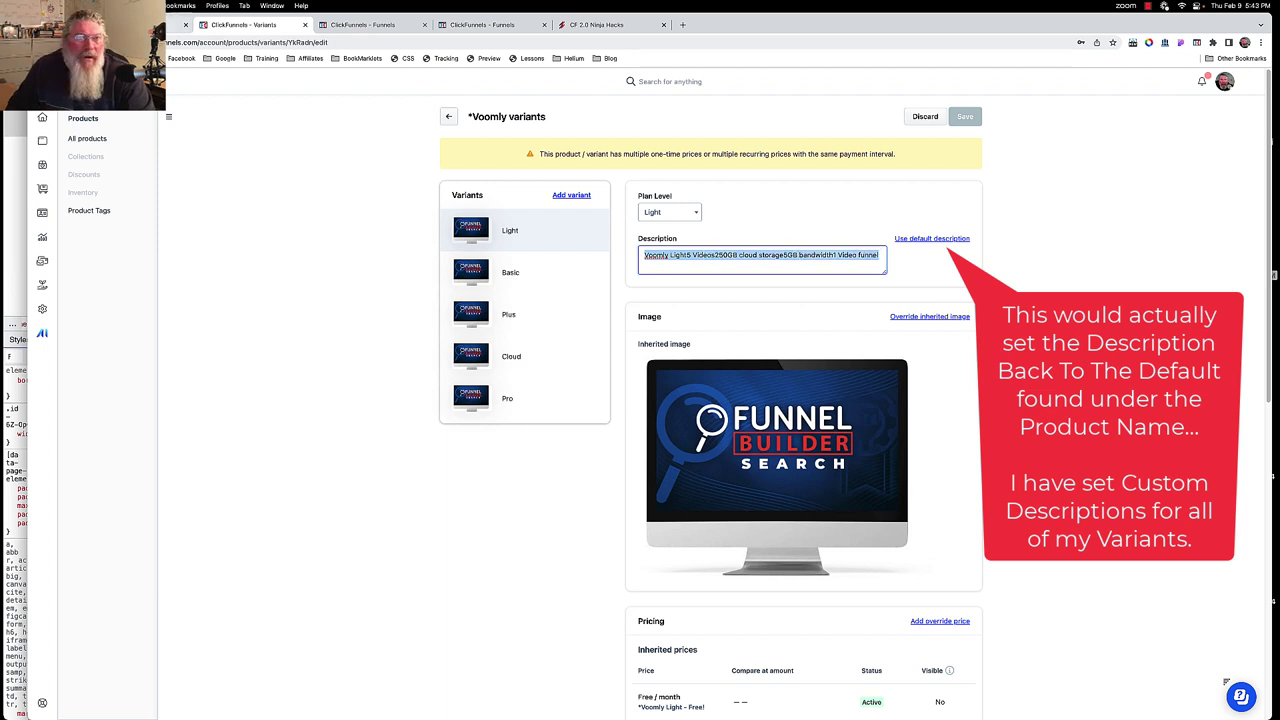
click(178, 24)
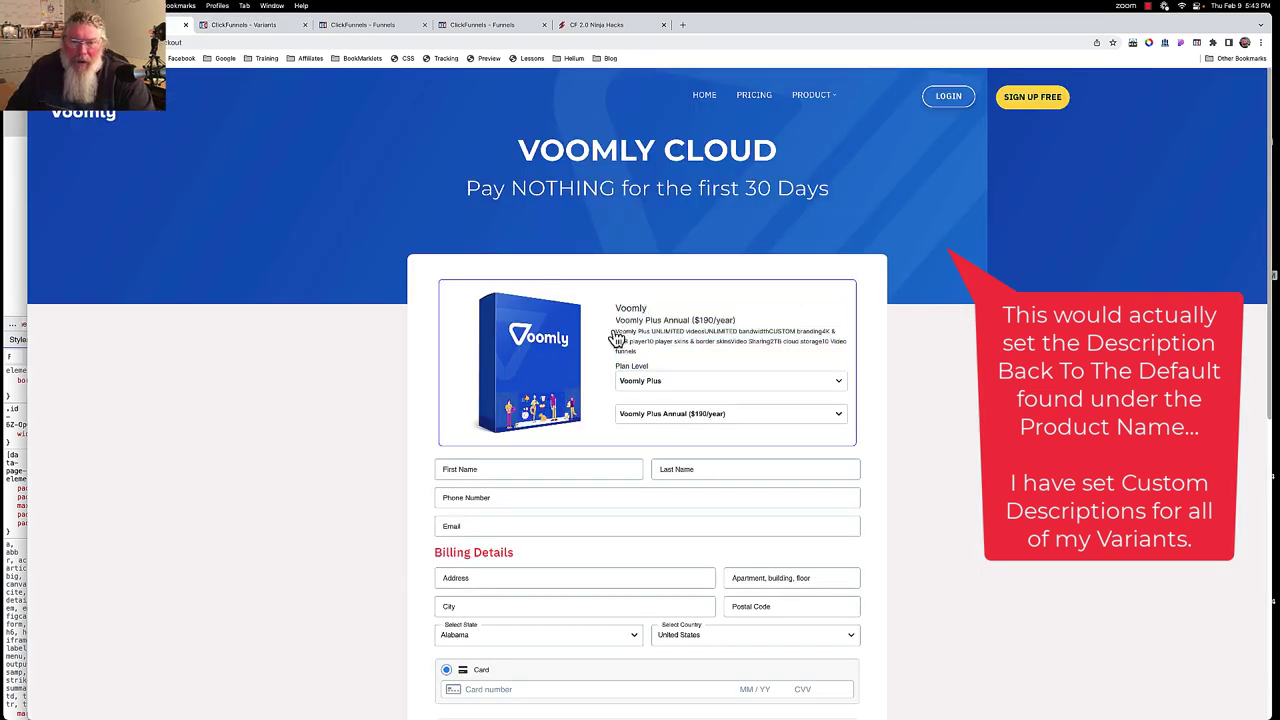
drag(616, 334, 643, 357)
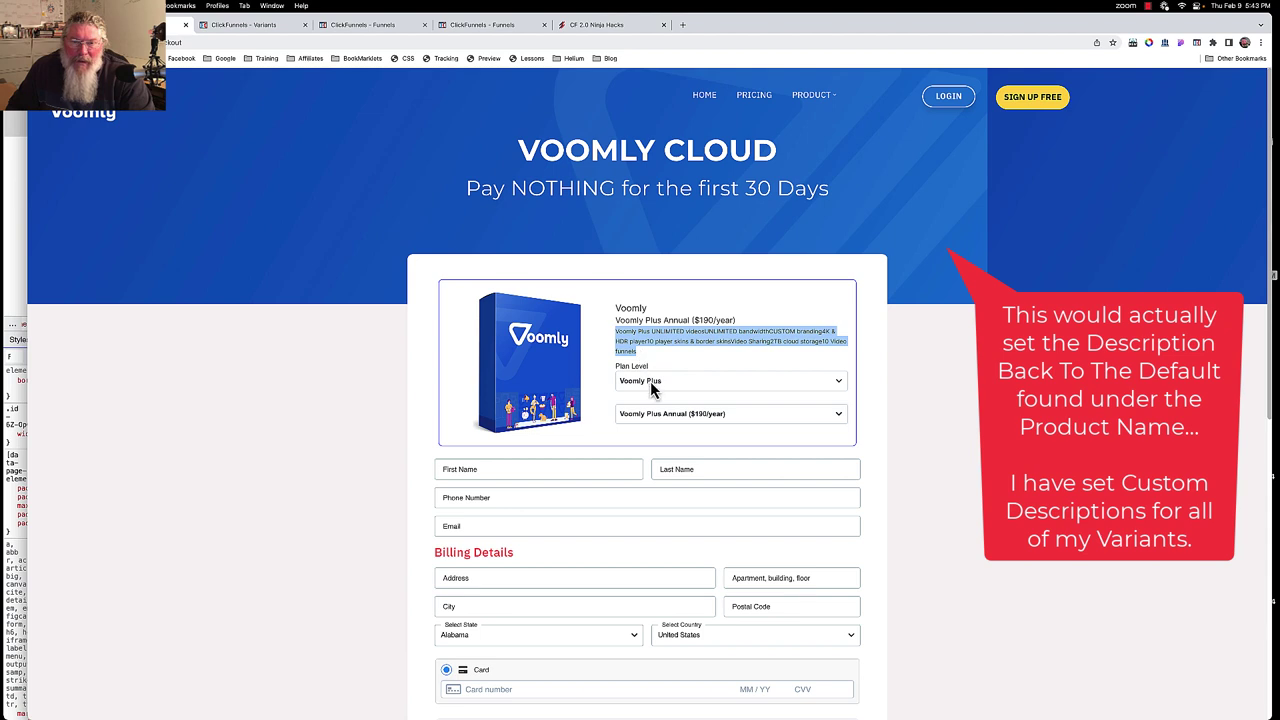
click(652, 379)
click(655, 362)
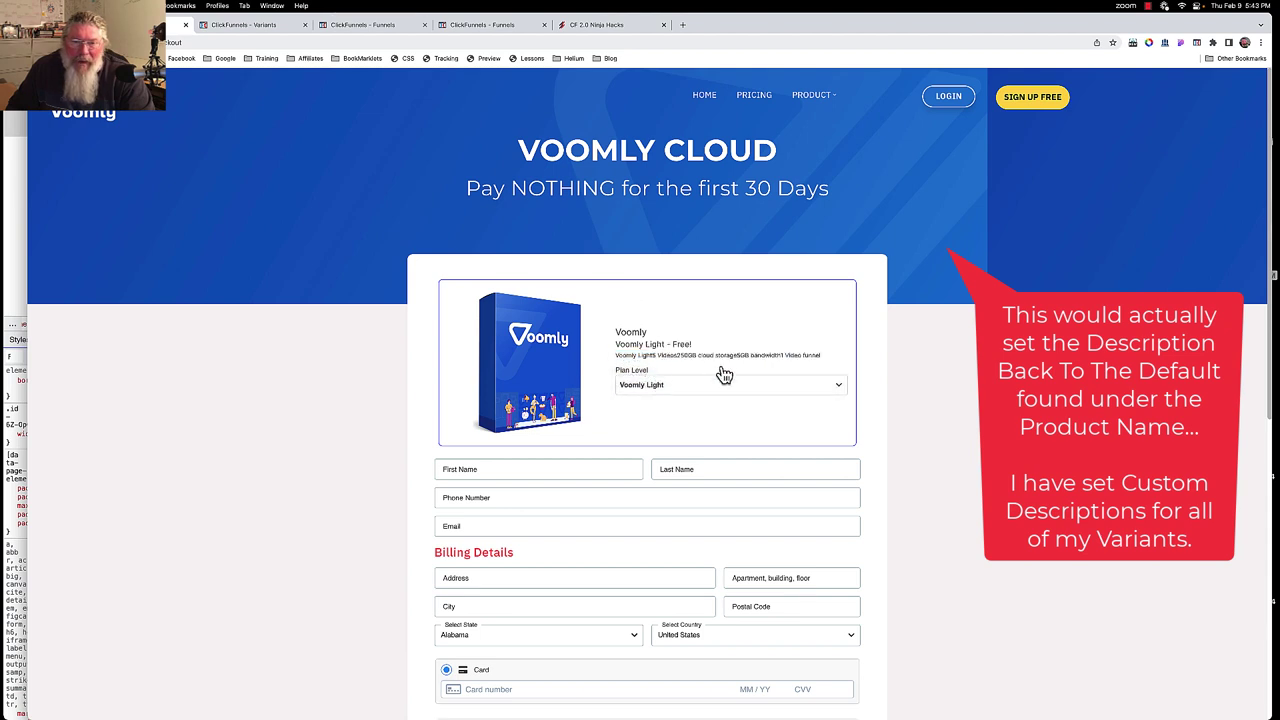
drag(826, 363, 622, 362)
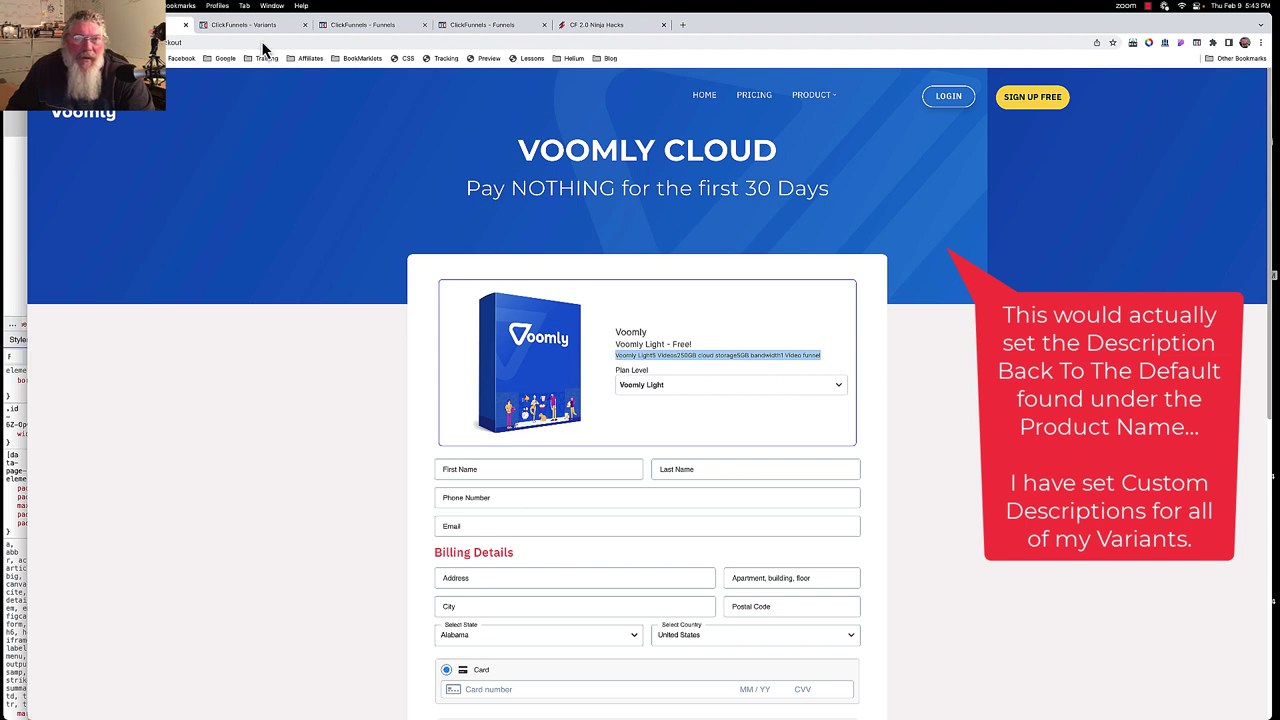
click(230, 30)
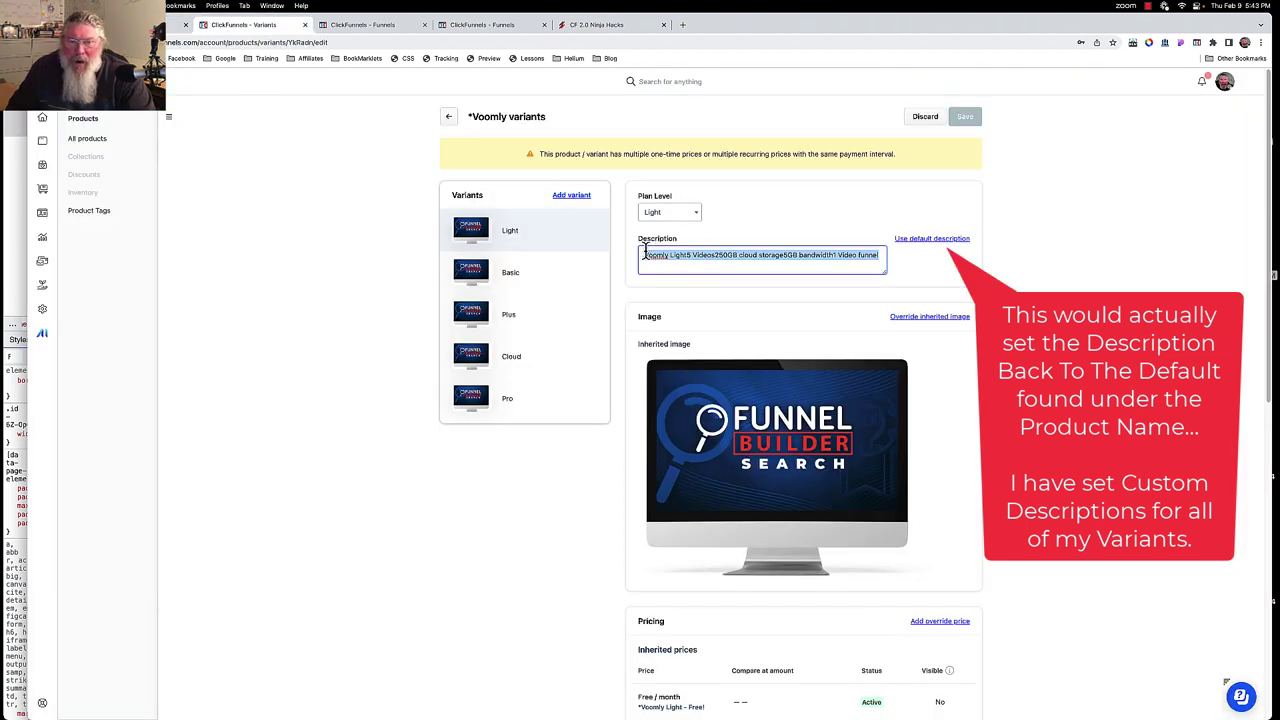
- Discard the trial change of the variant's plan level to Basic
click(674, 211)
click(666, 264)
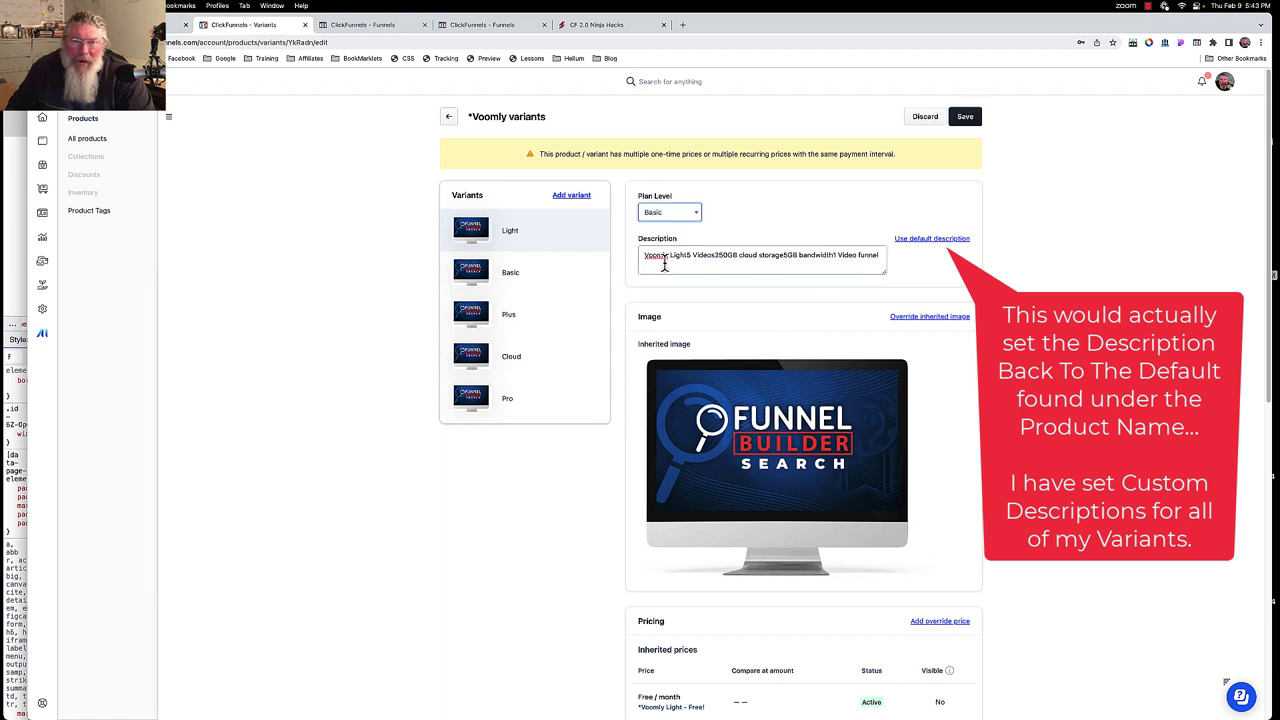
click(920, 117)
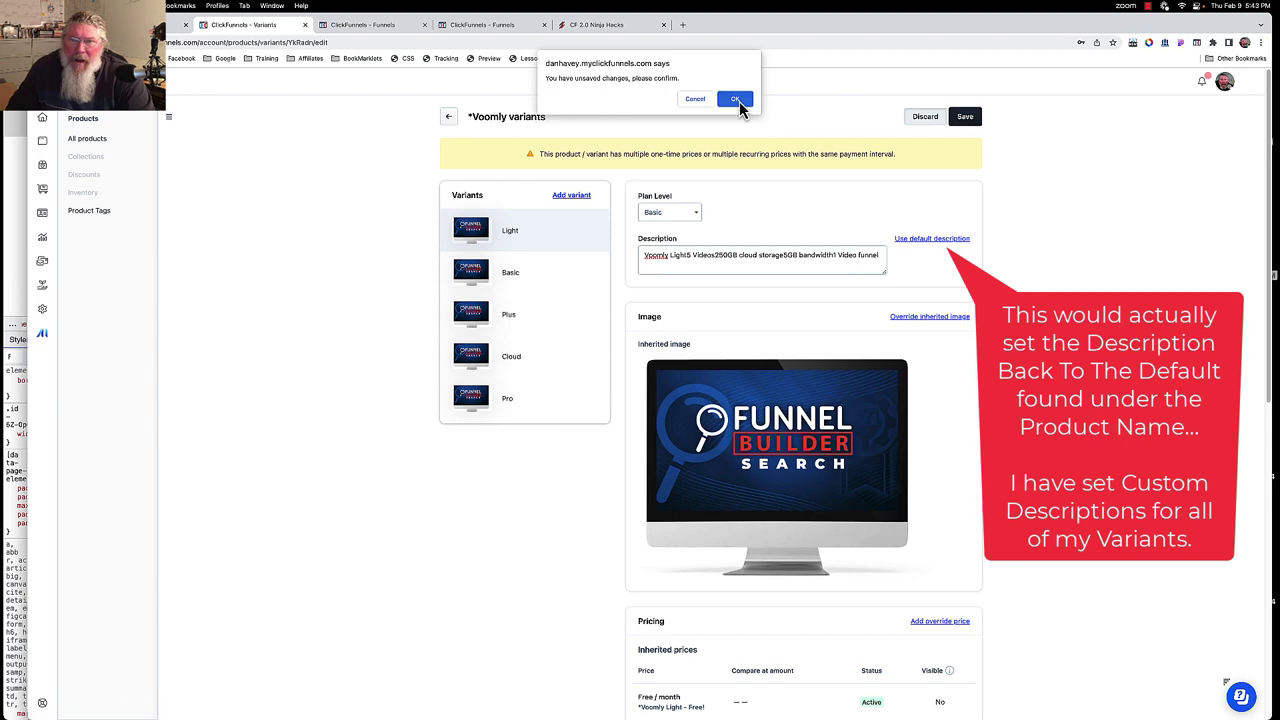
click(737, 100)
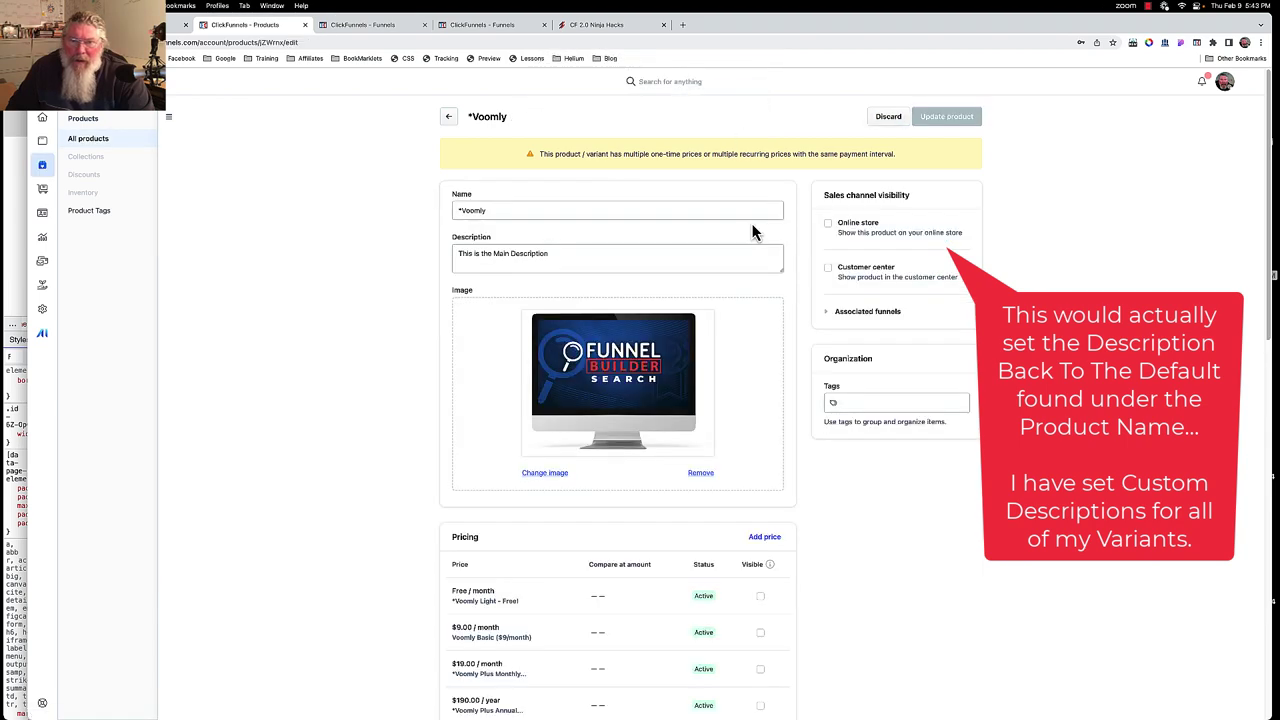
- Reopen the variants editor, try Basic, Plus and Cloud plan levels, then leave unsaved for the Plus variant
scroll(730, 400, down, 10)
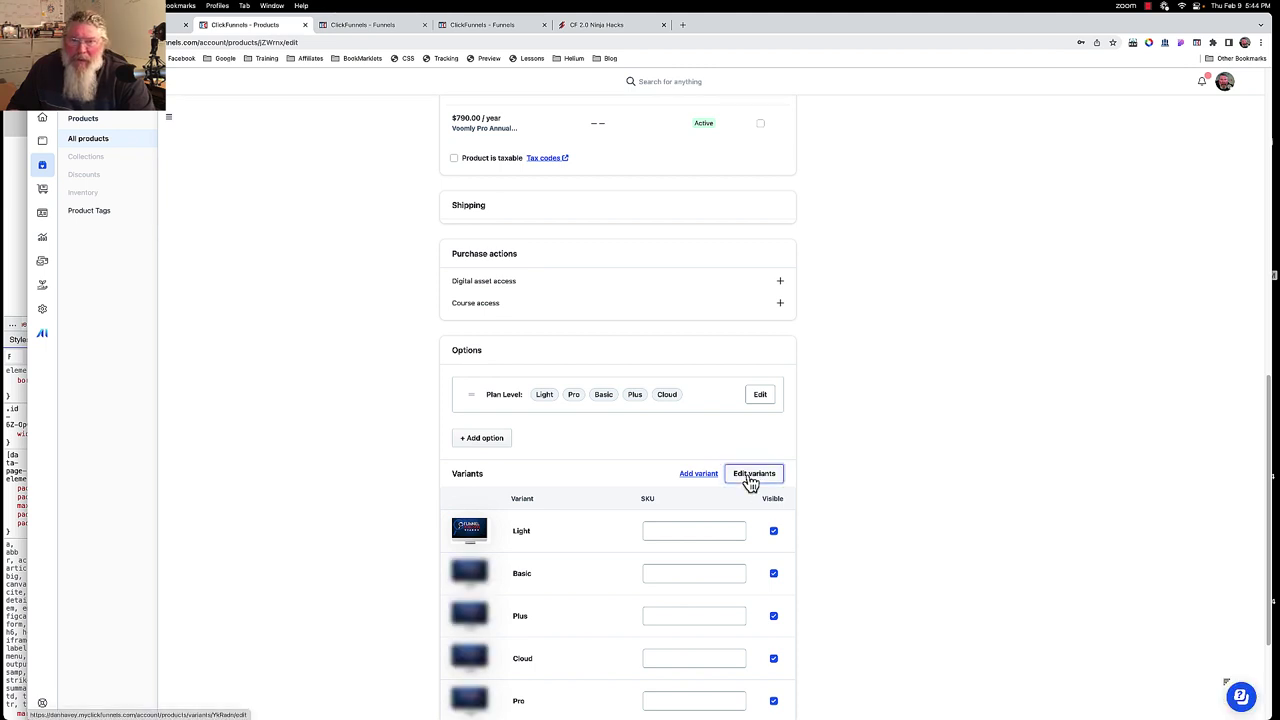
click(750, 478)
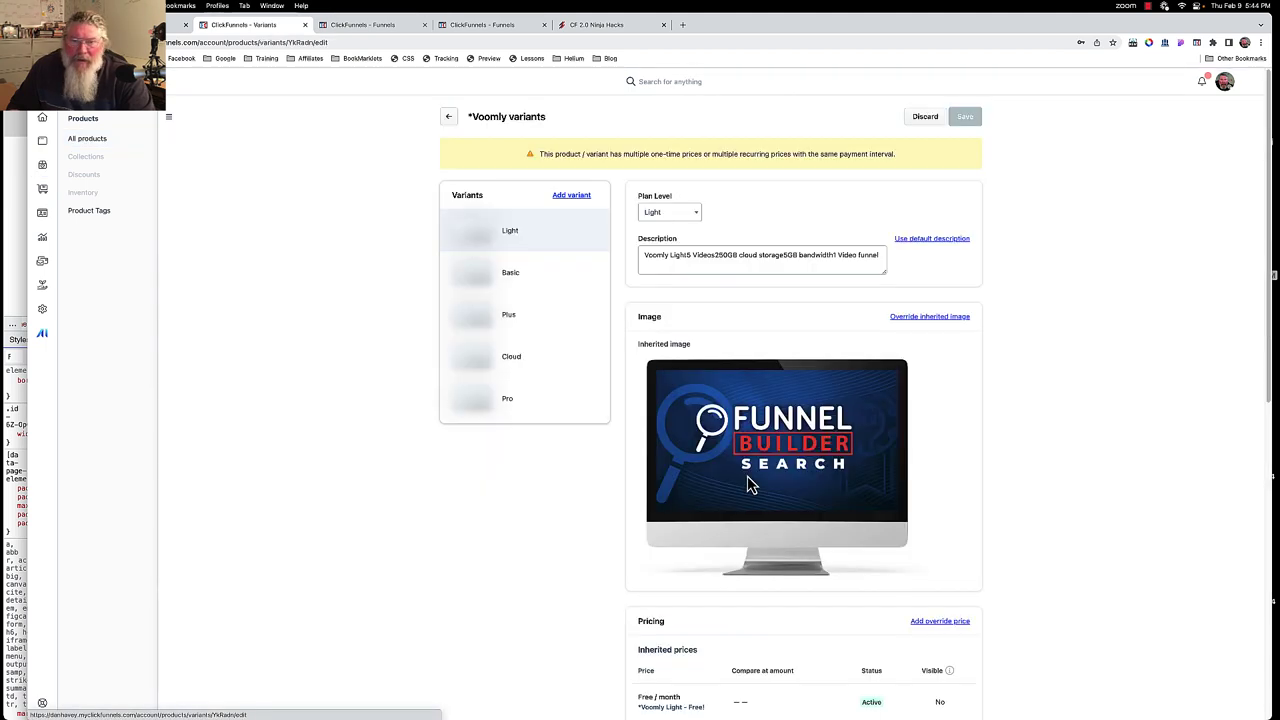
click(677, 216)
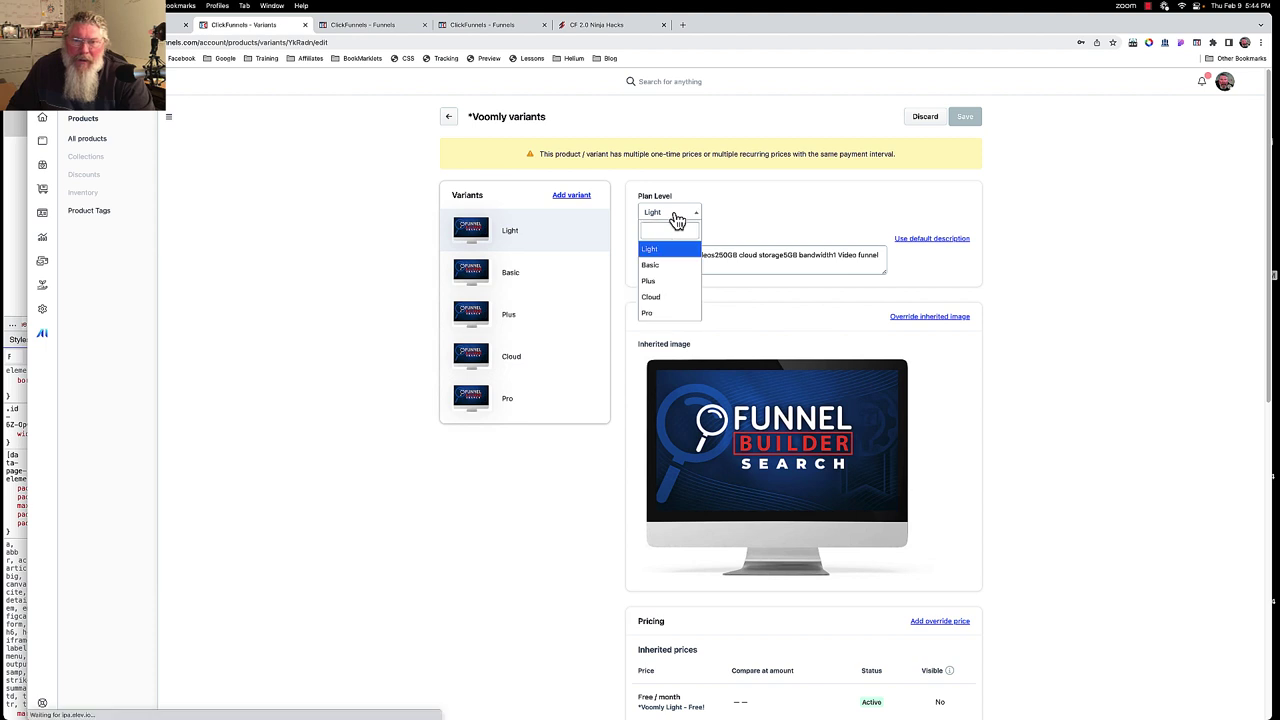
click(652, 266)
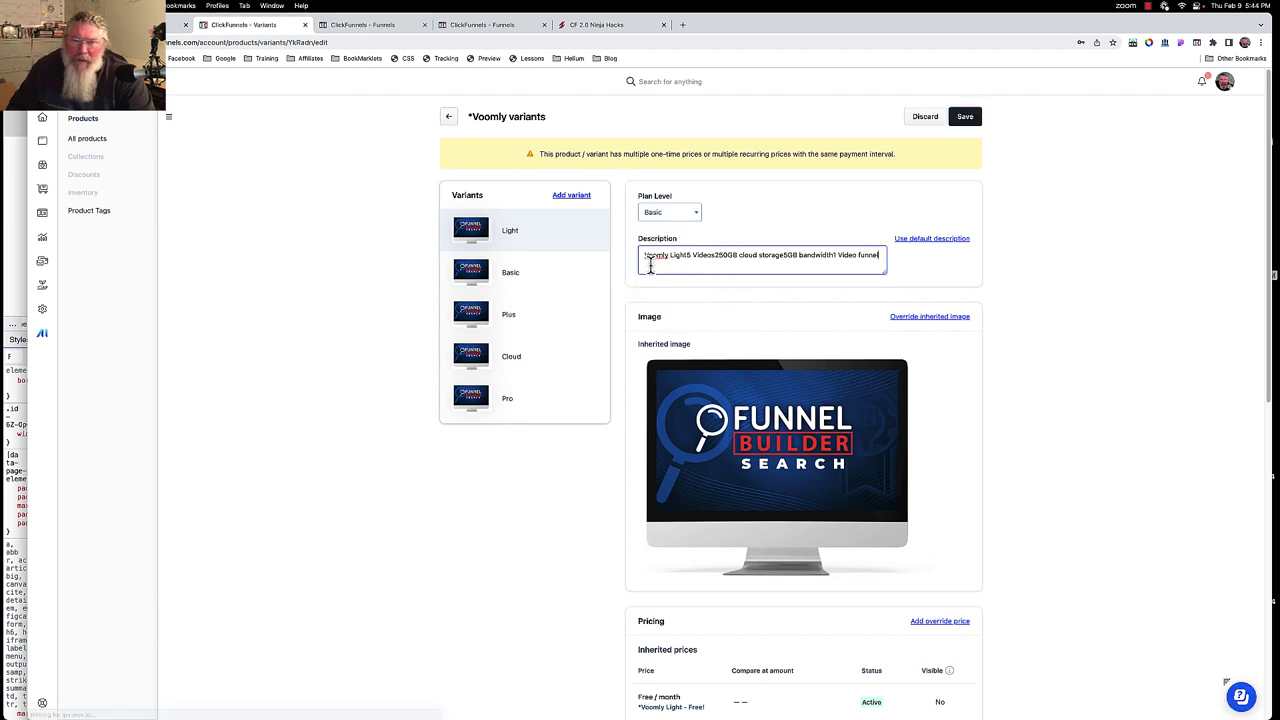
click(663, 216)
click(652, 283)
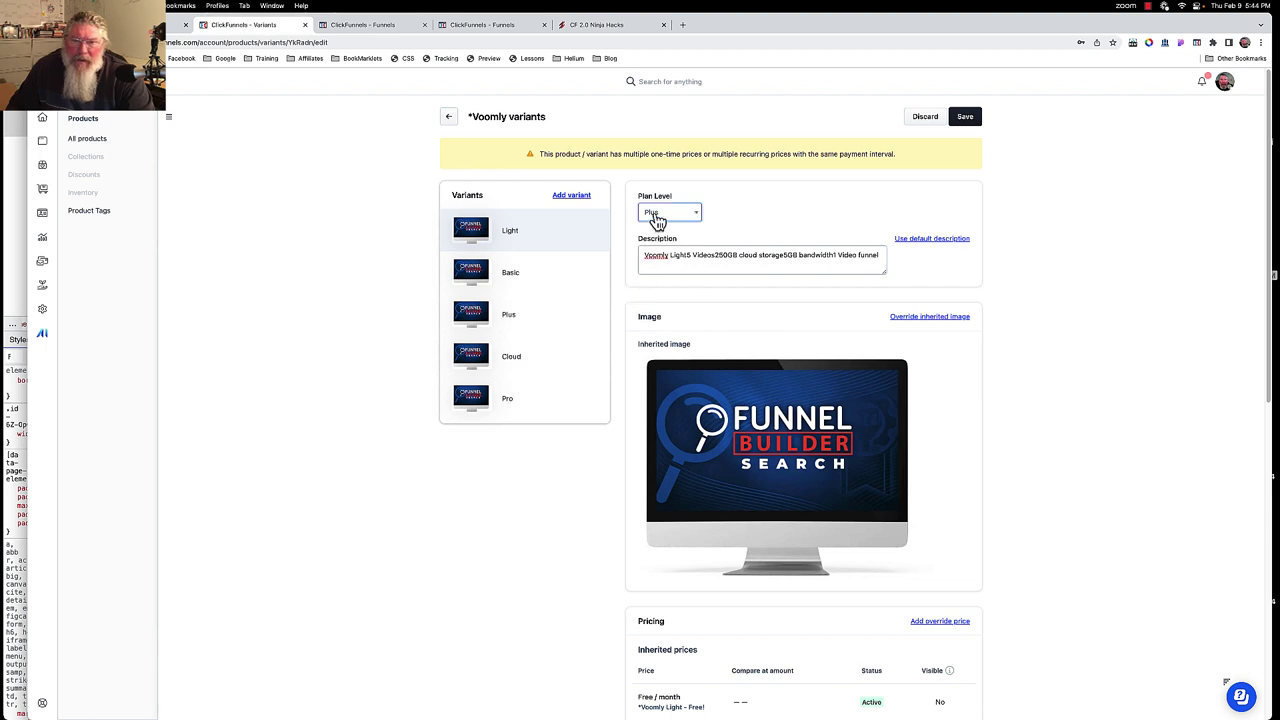
click(655, 214)
click(651, 297)
click(503, 316)
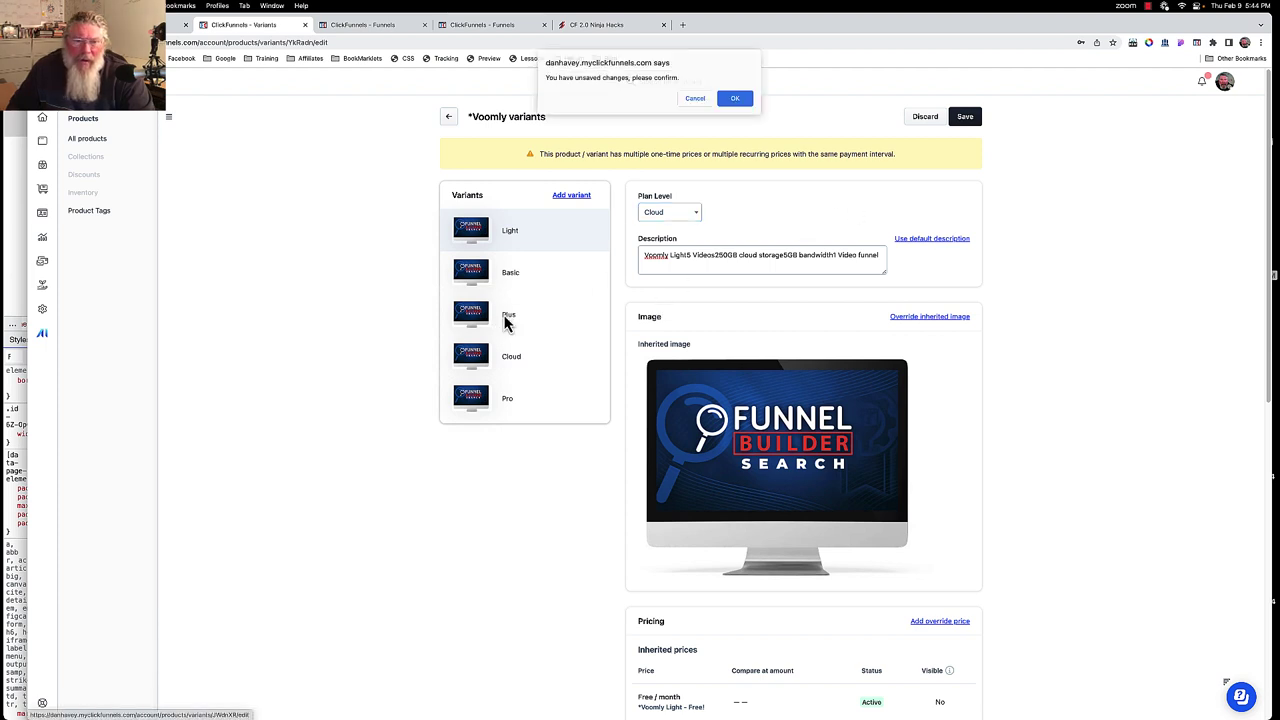
click(723, 100)
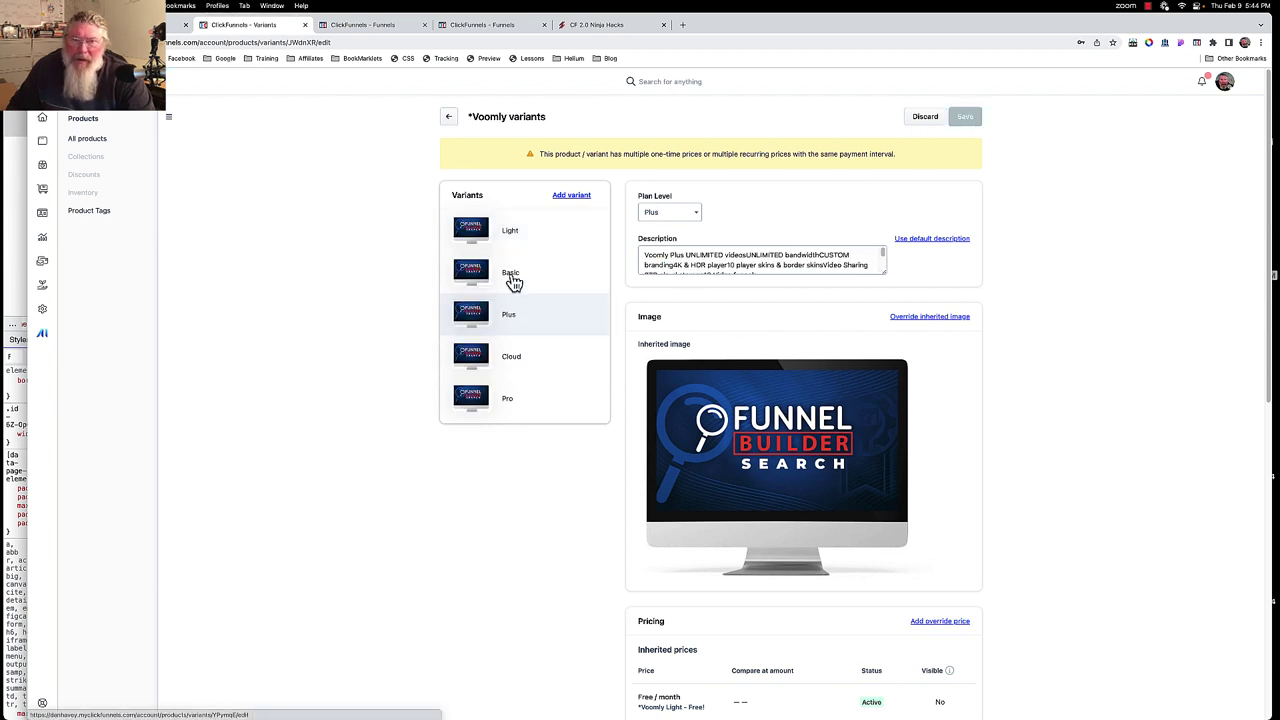
- View the Basic variant, then the Light variant, and scroll down to its Pricing section
click(513, 283)
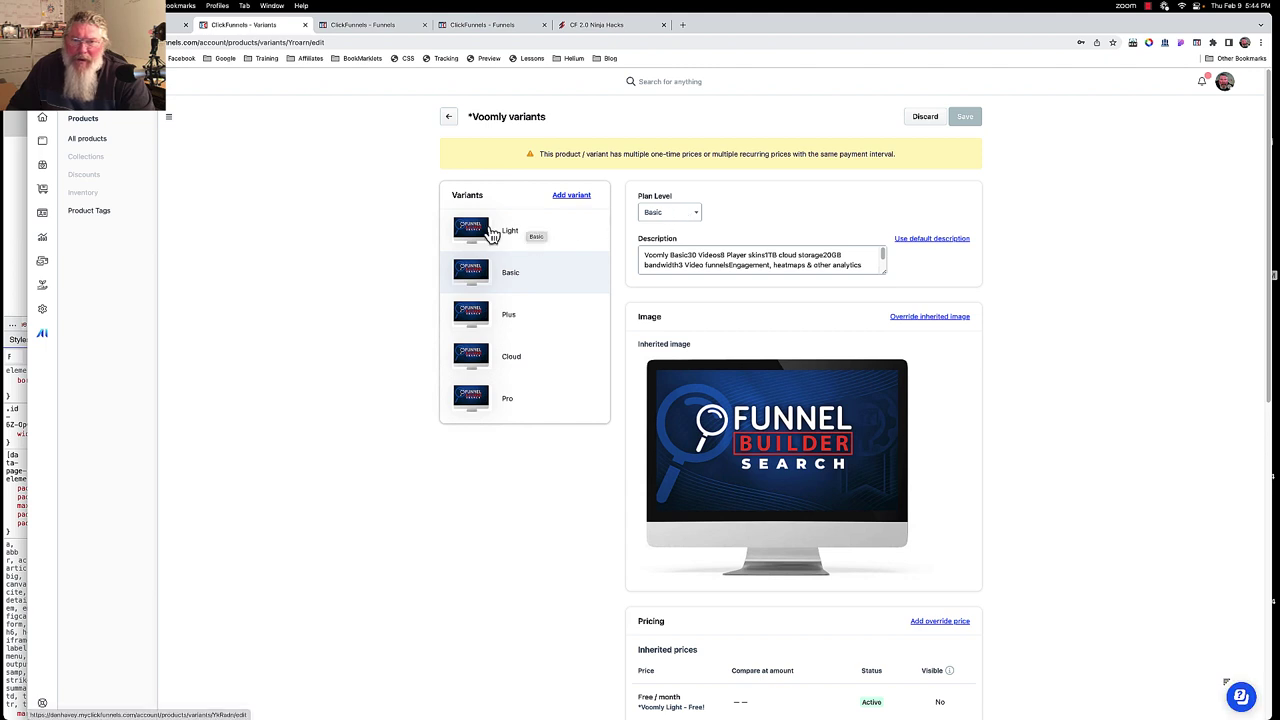
click(510, 234)
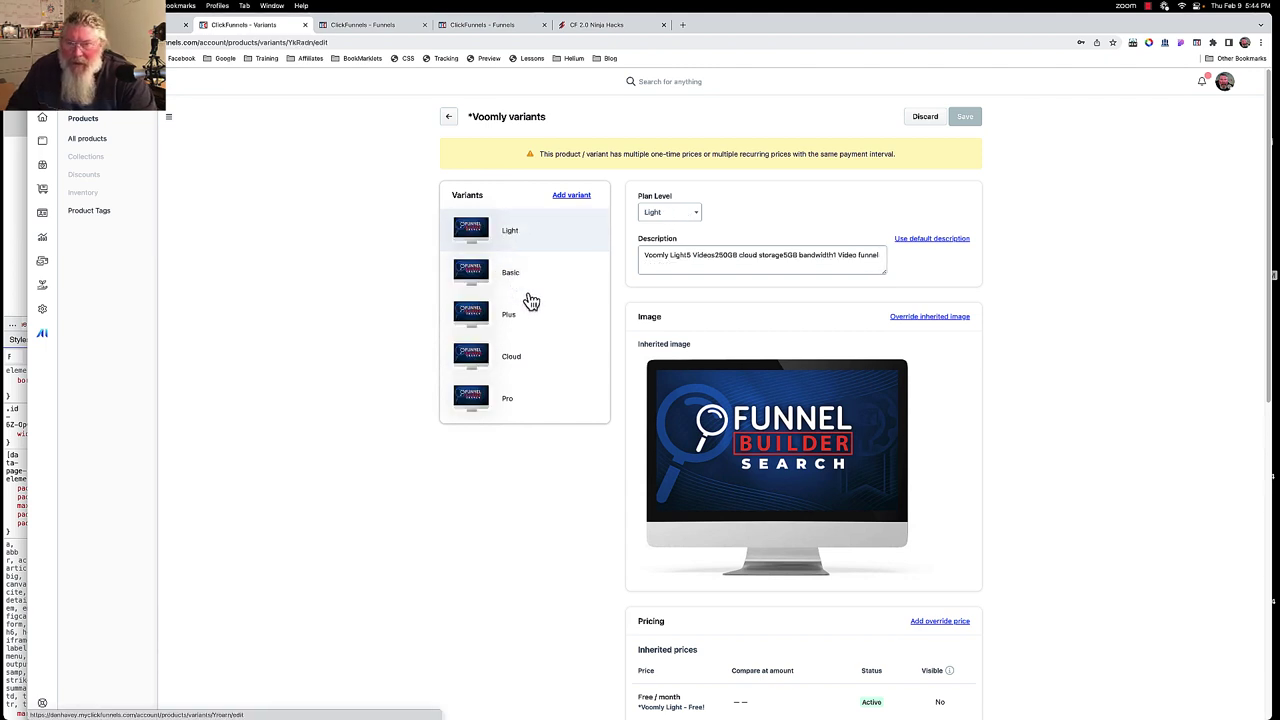
scroll(531, 302, down, 5)
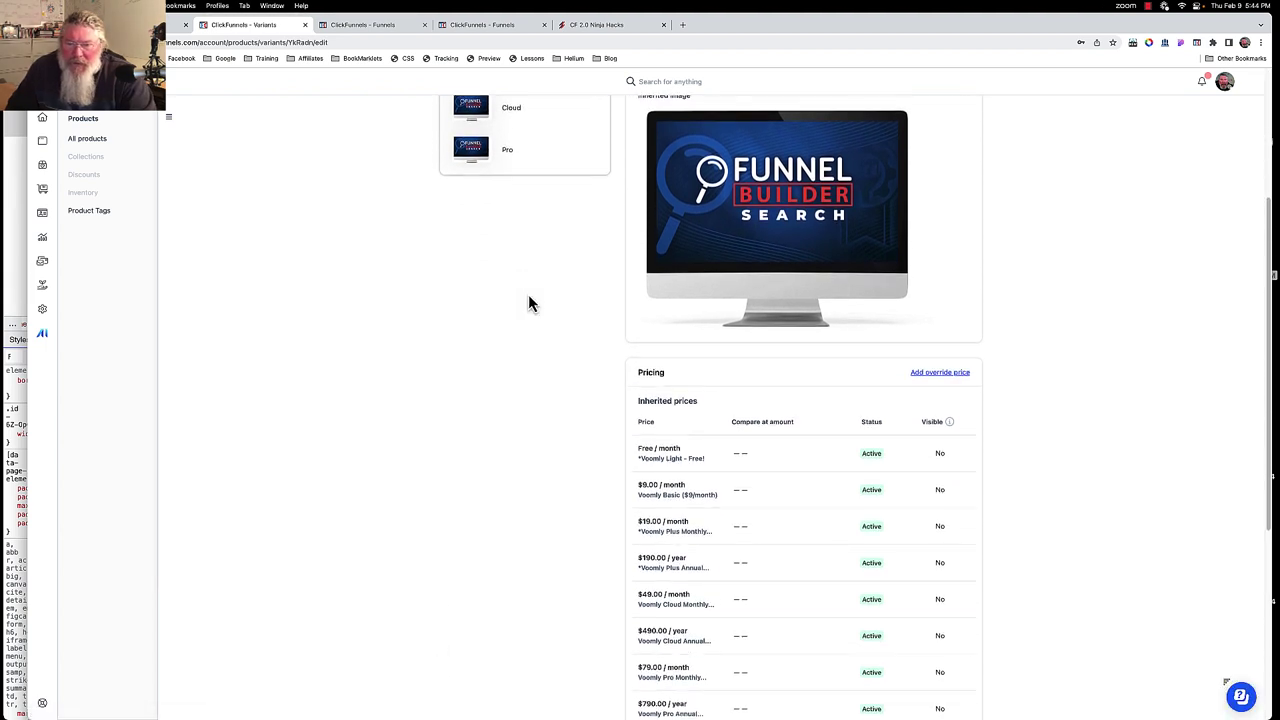
scroll(528, 300, down, 4)
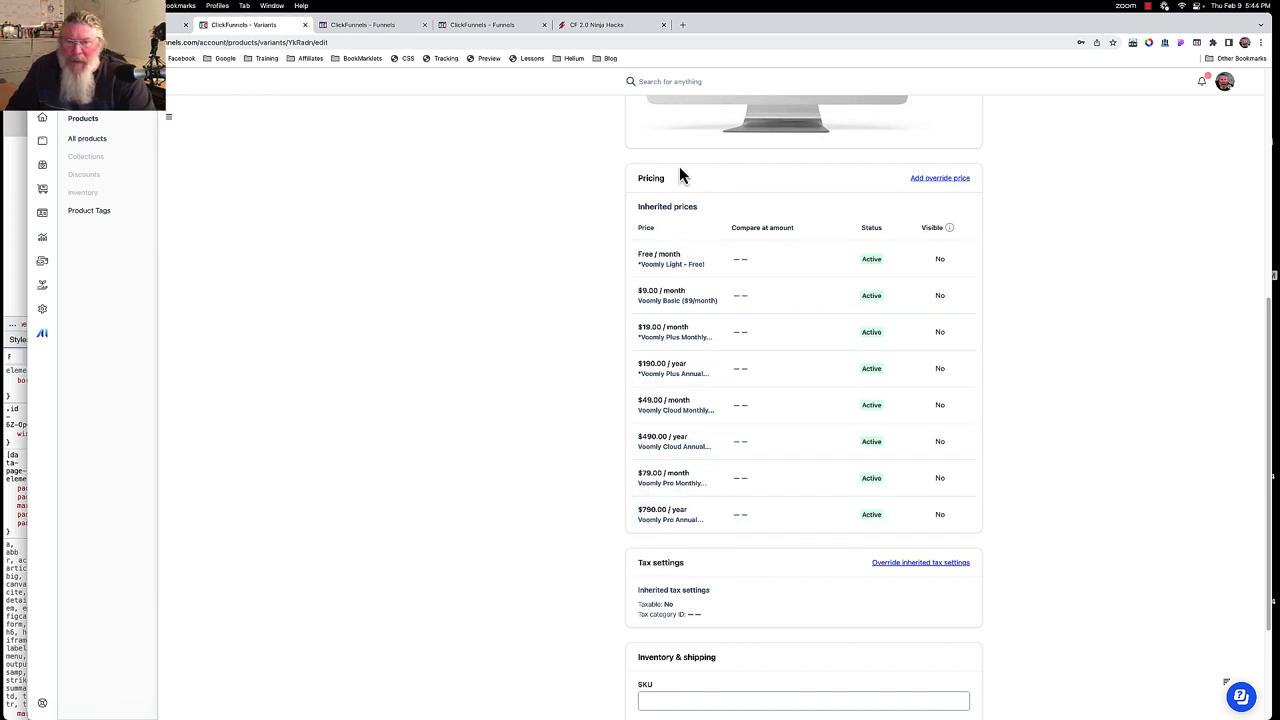
- Start a Subscription override price, discard it, and scroll back to the top
click(937, 180)
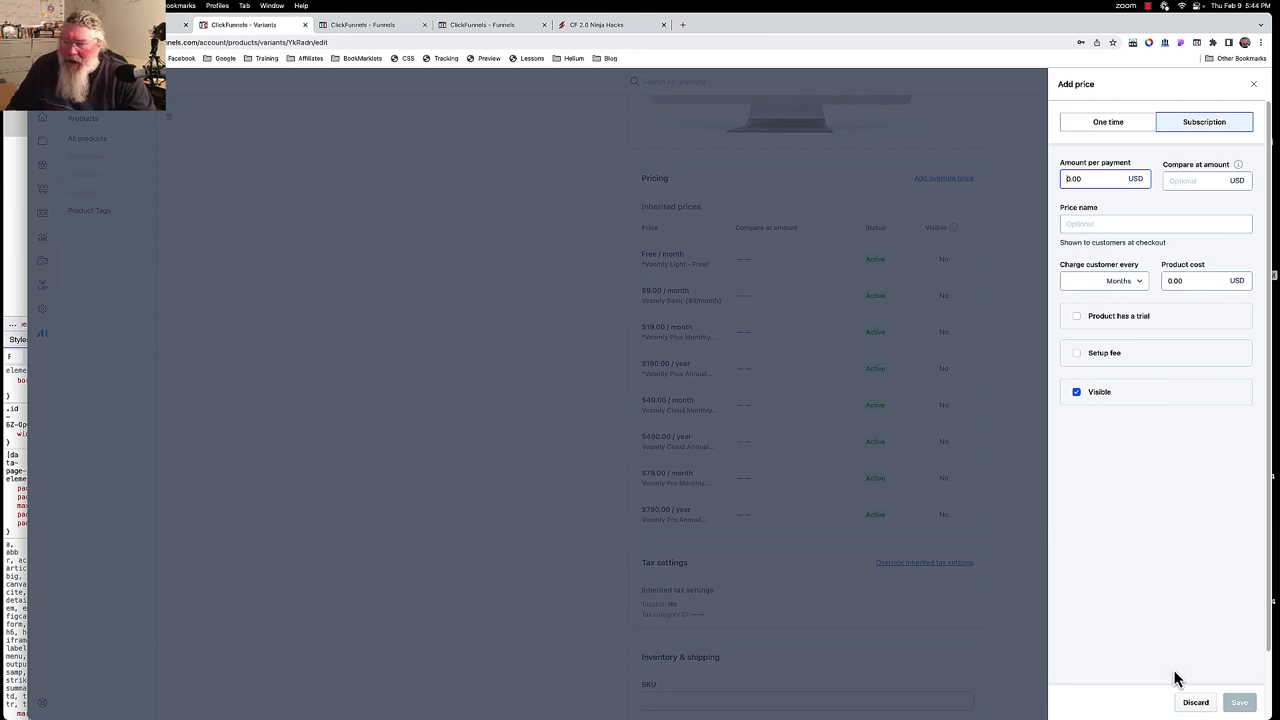
click(1191, 702)
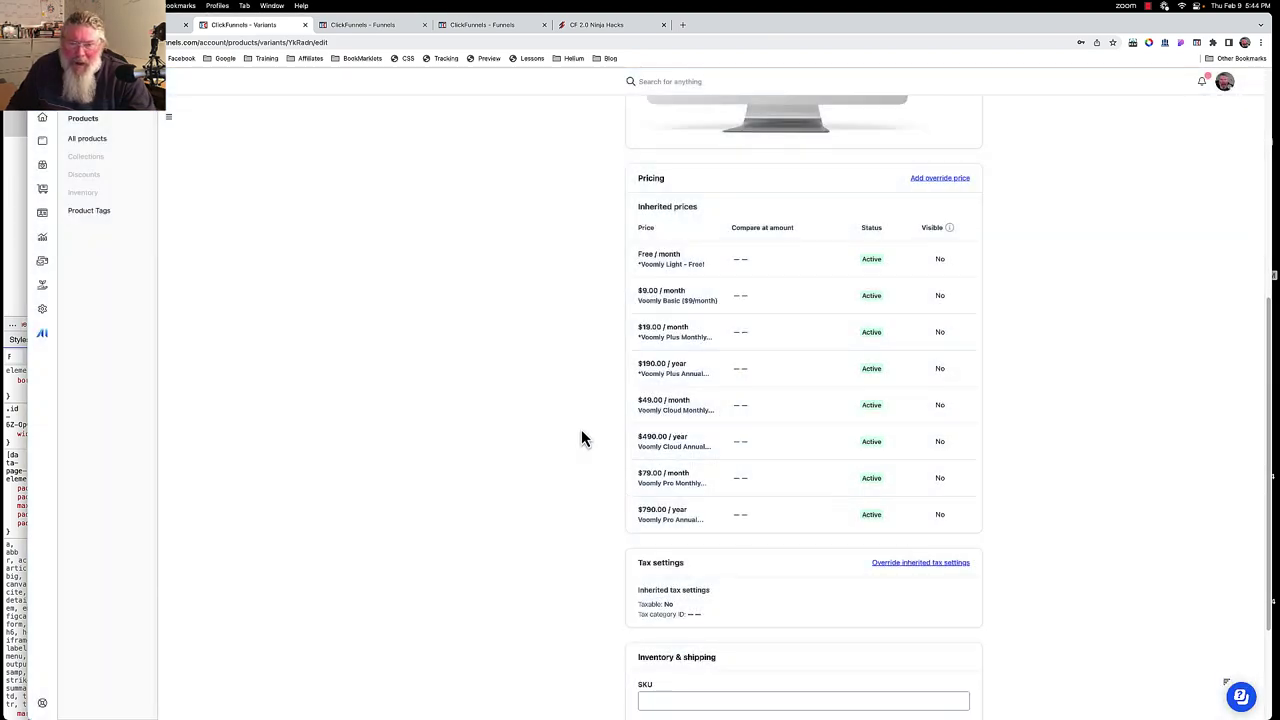
scroll(583, 438, up, 4)
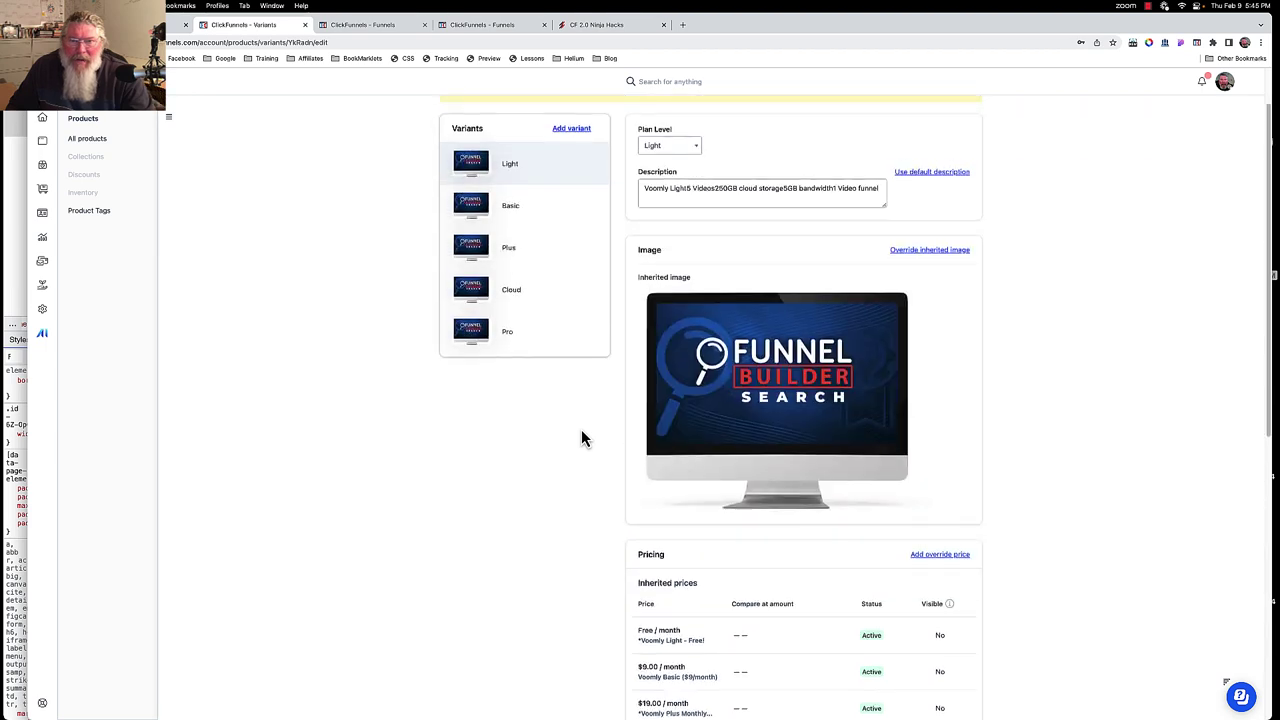
scroll(581, 430, up, 2)
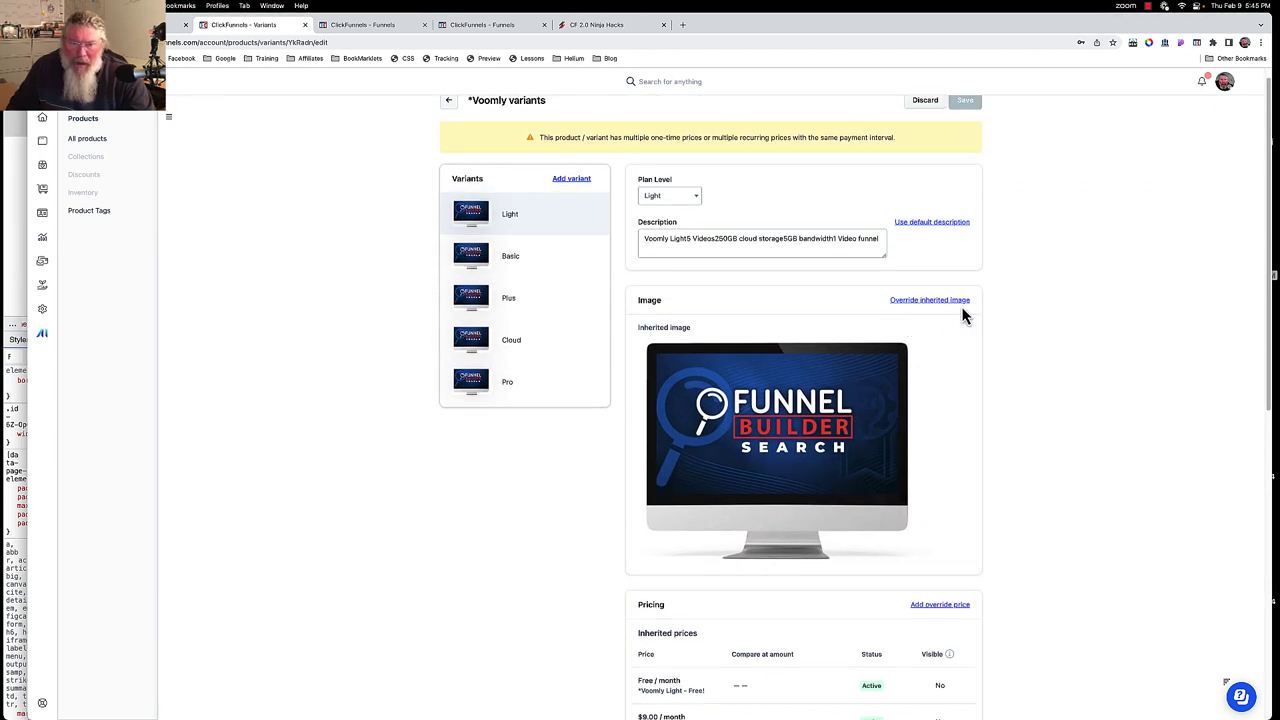
- Override the Basic variant's image with the cat picture from the gallery and save it
click(510, 261)
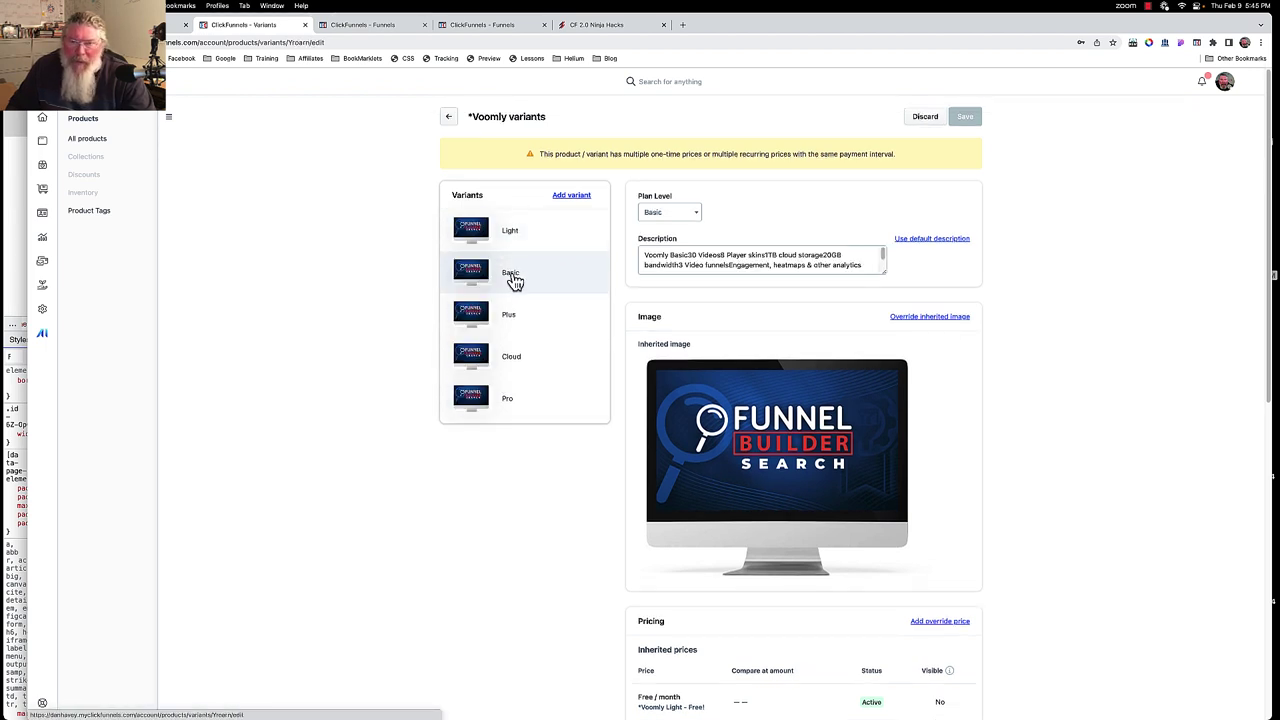
click(929, 318)
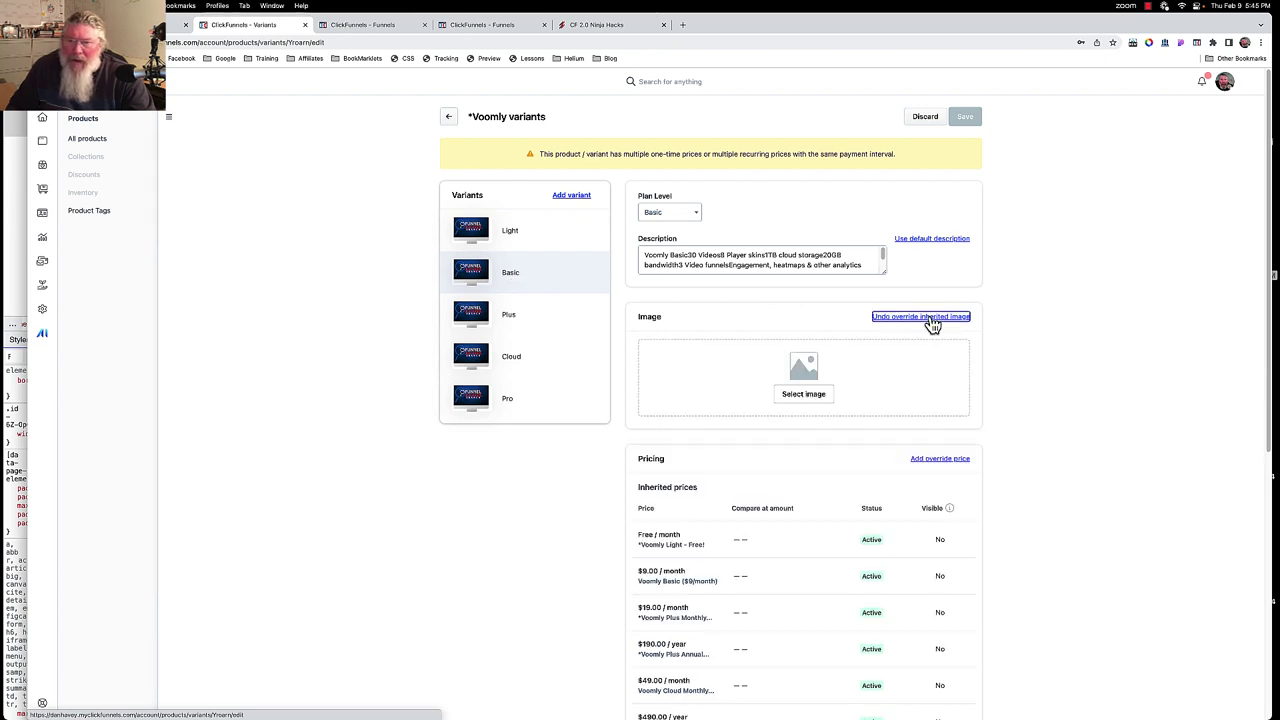
click(814, 396)
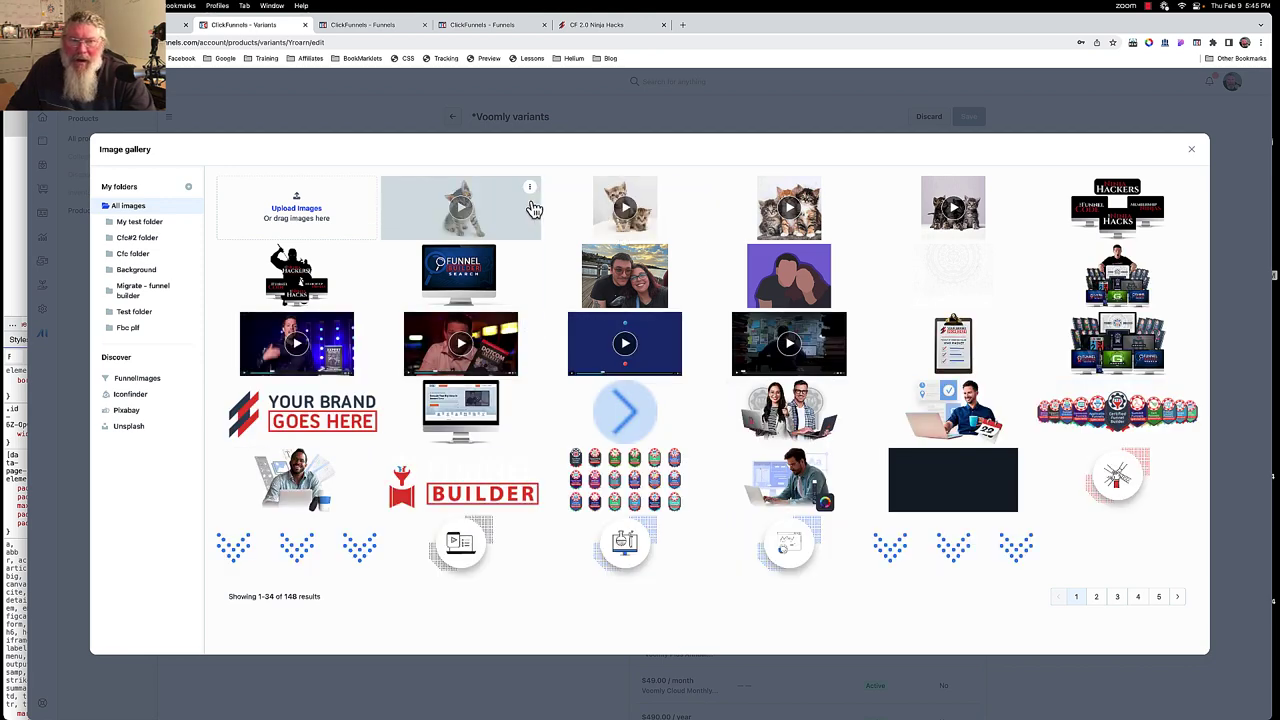
click(474, 212)
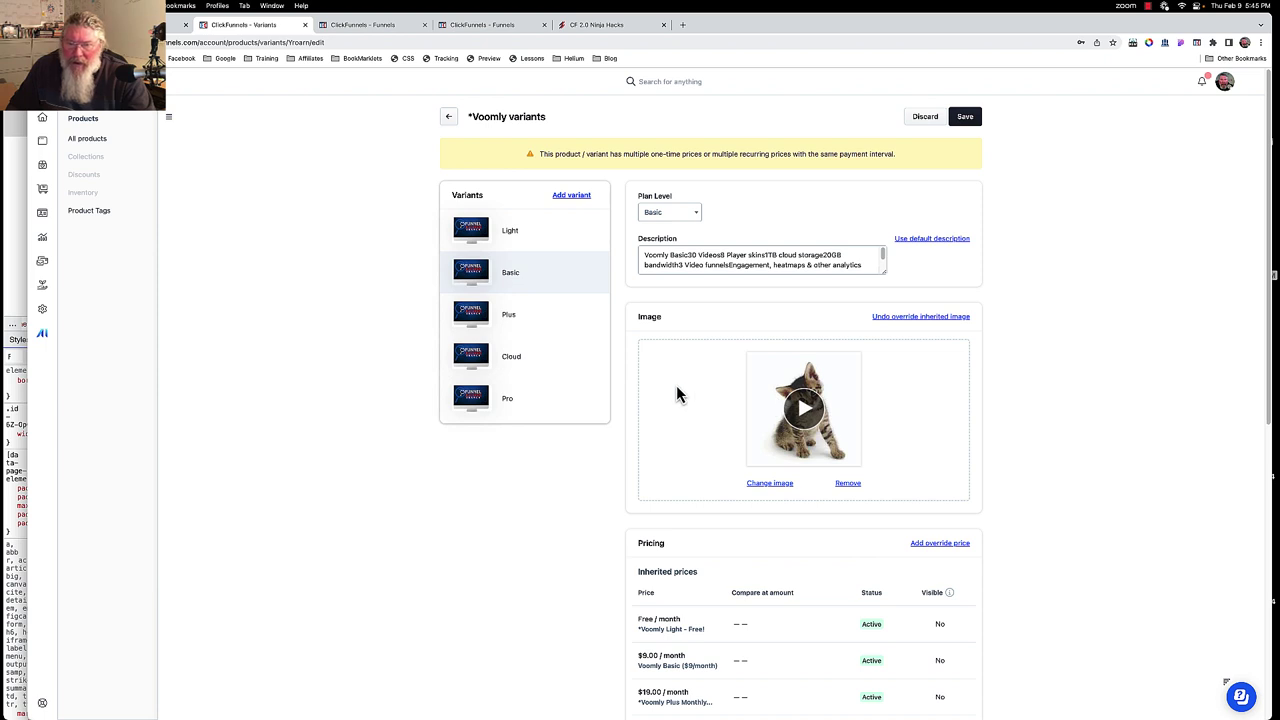
click(966, 119)
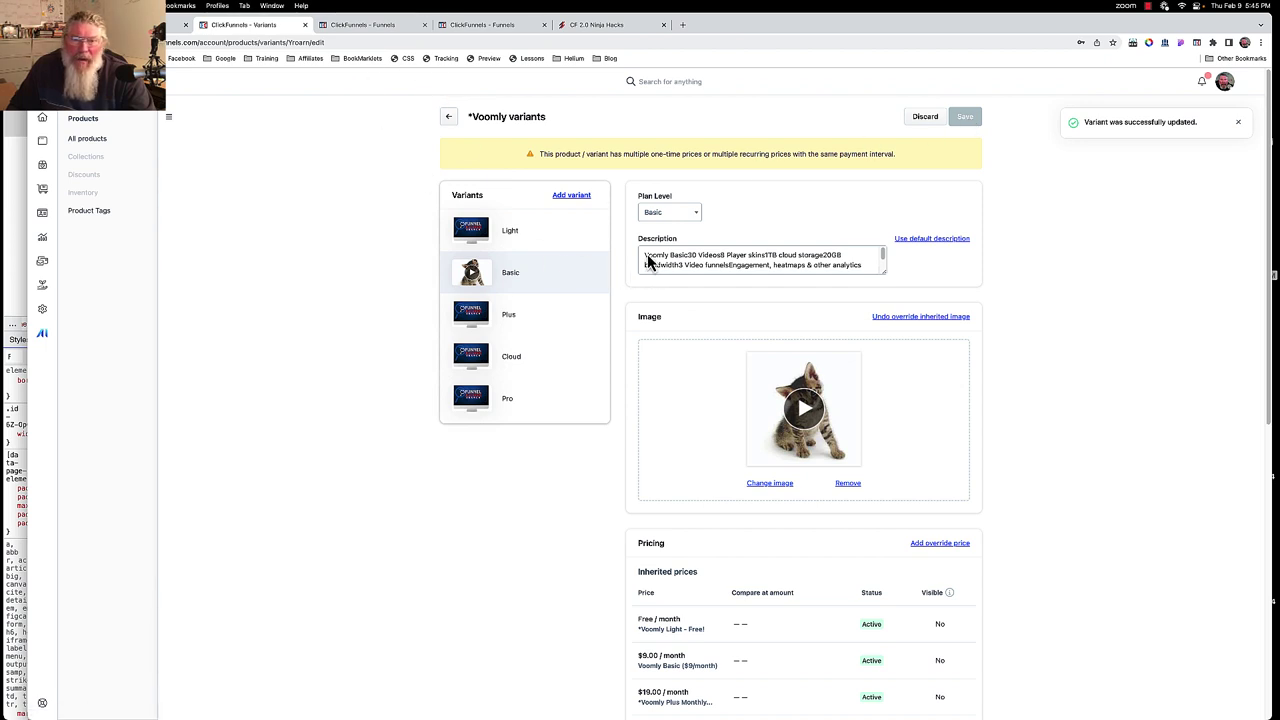
- Go to the checkout preview tab and reload it to pick up the saved variants
key(ctrl+shift+Tab)
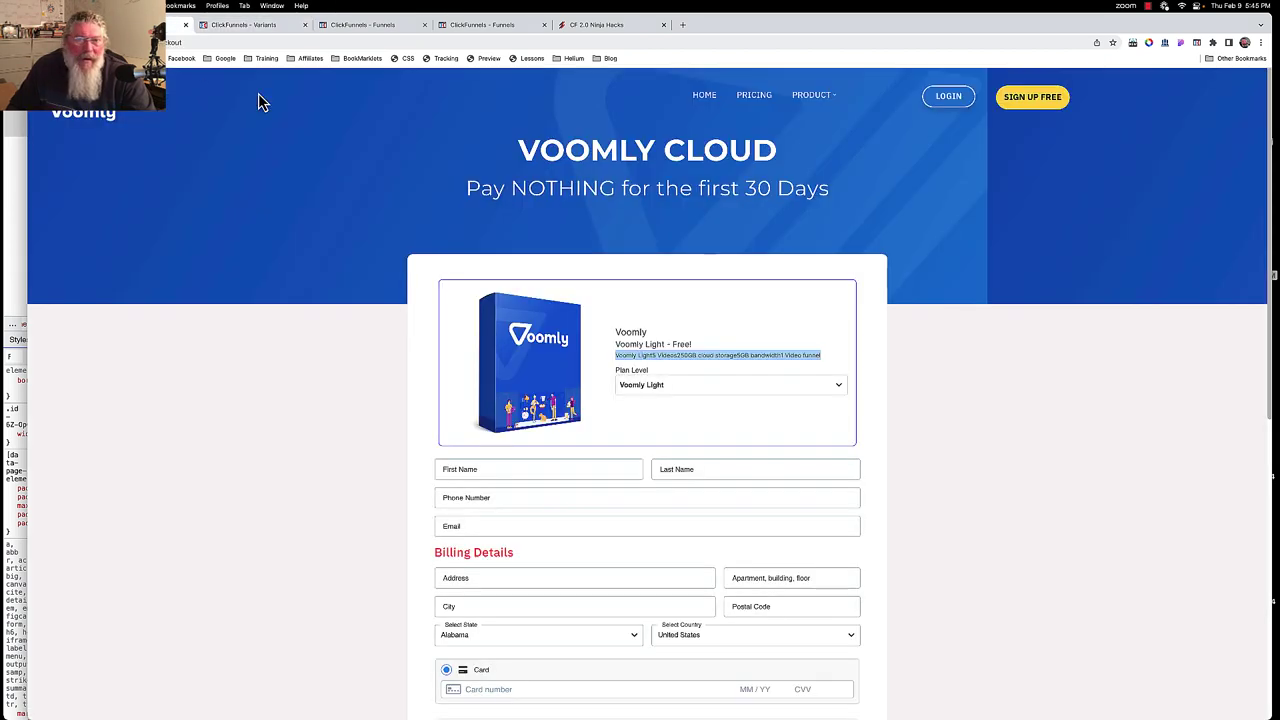
click(600, 25)
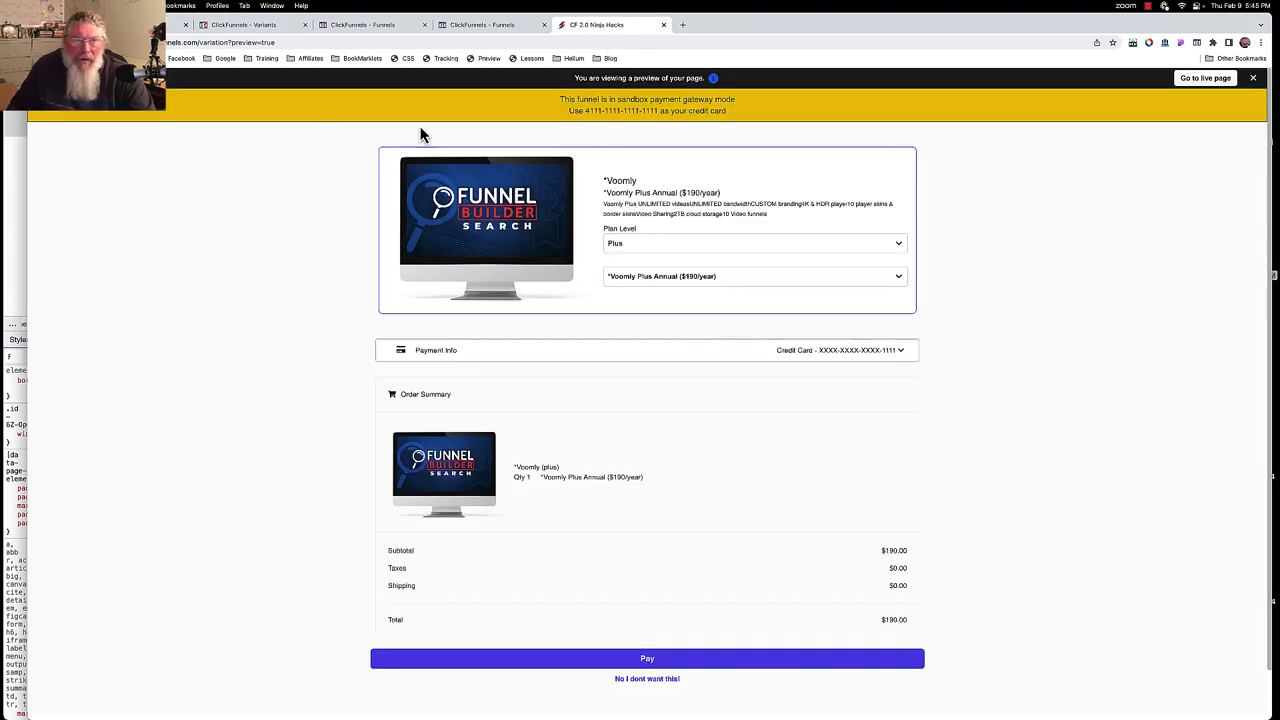
key(super+r)
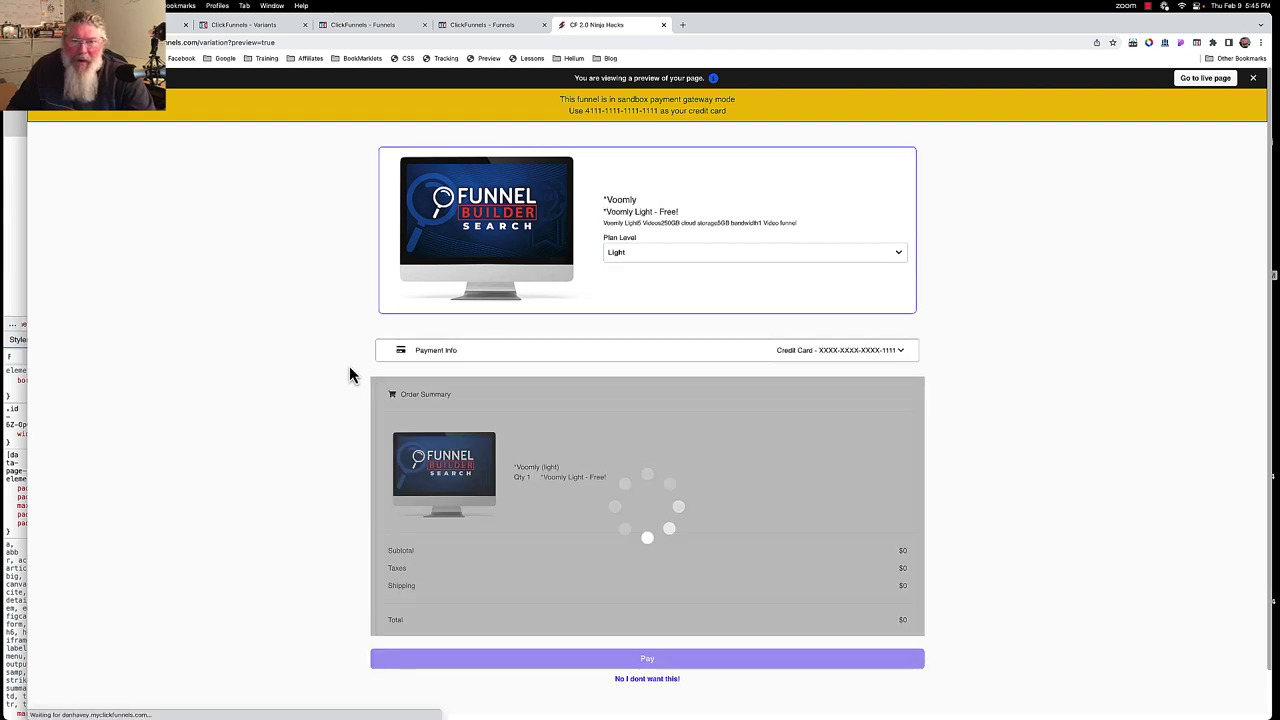
- Switch the Plan Level to Basic, then Plus, then Plus Annual at $190/year
click(643, 252)
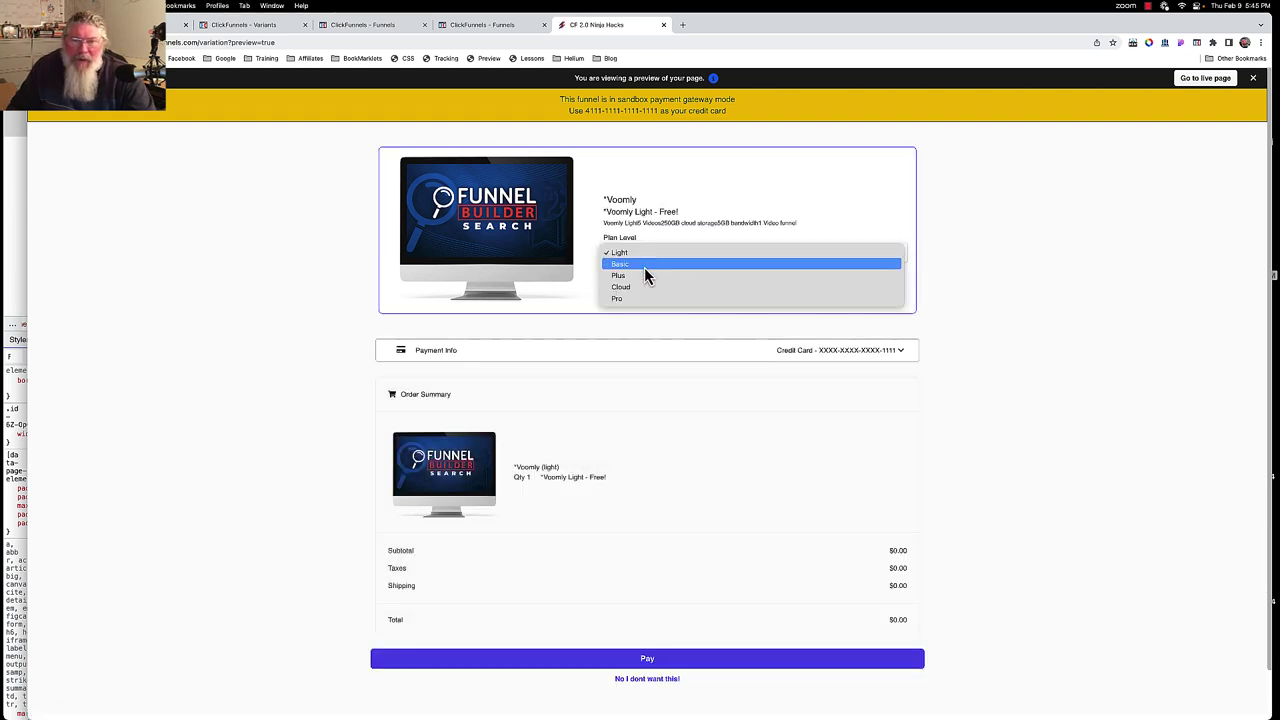
click(644, 266)
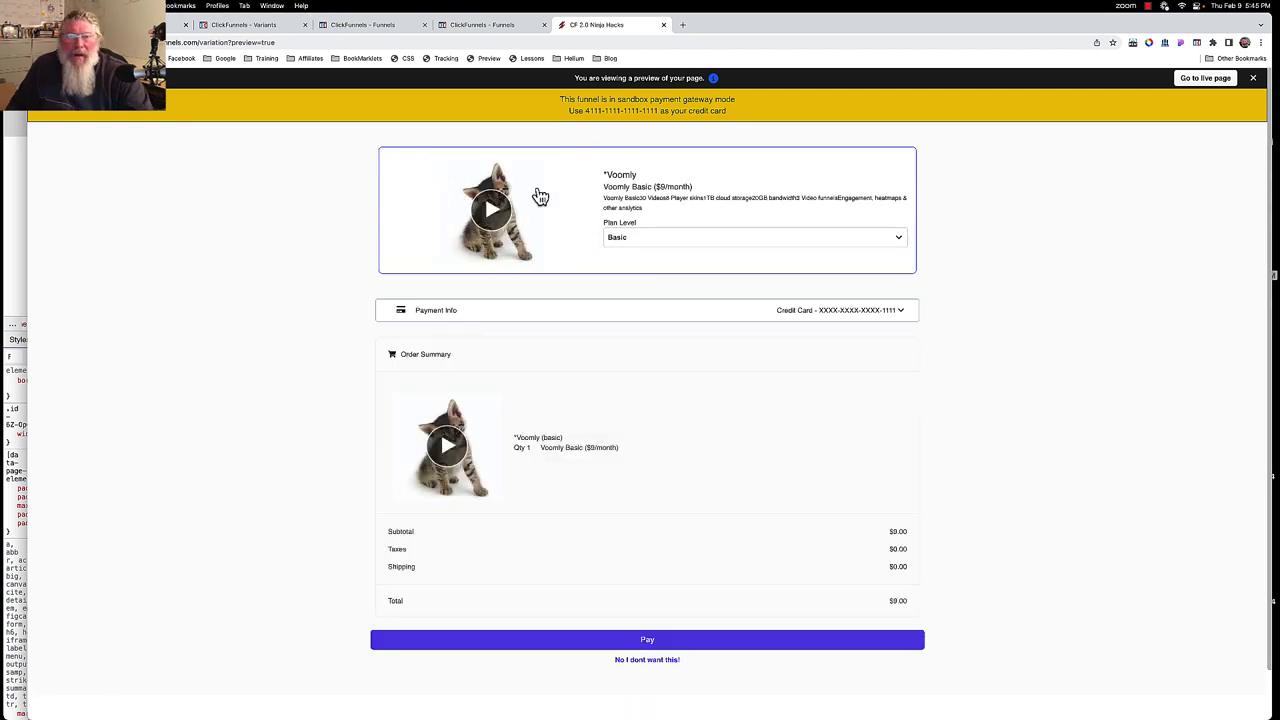
click(647, 236)
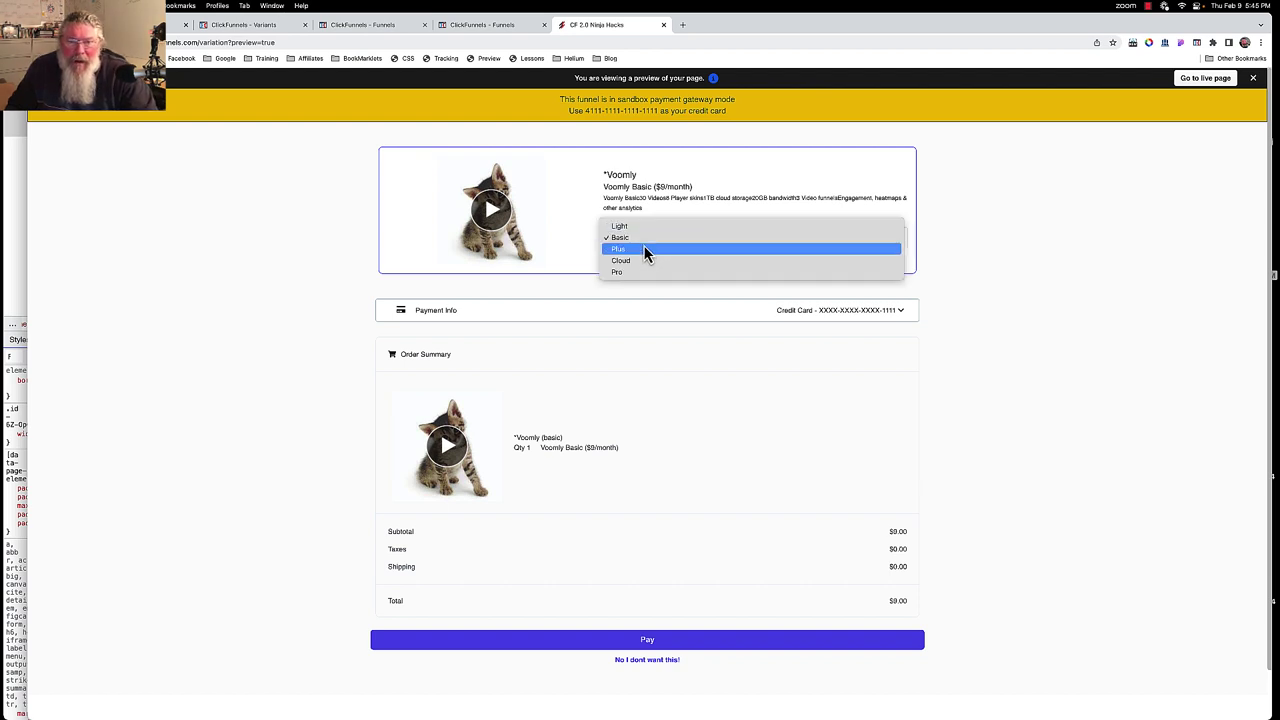
click(643, 257)
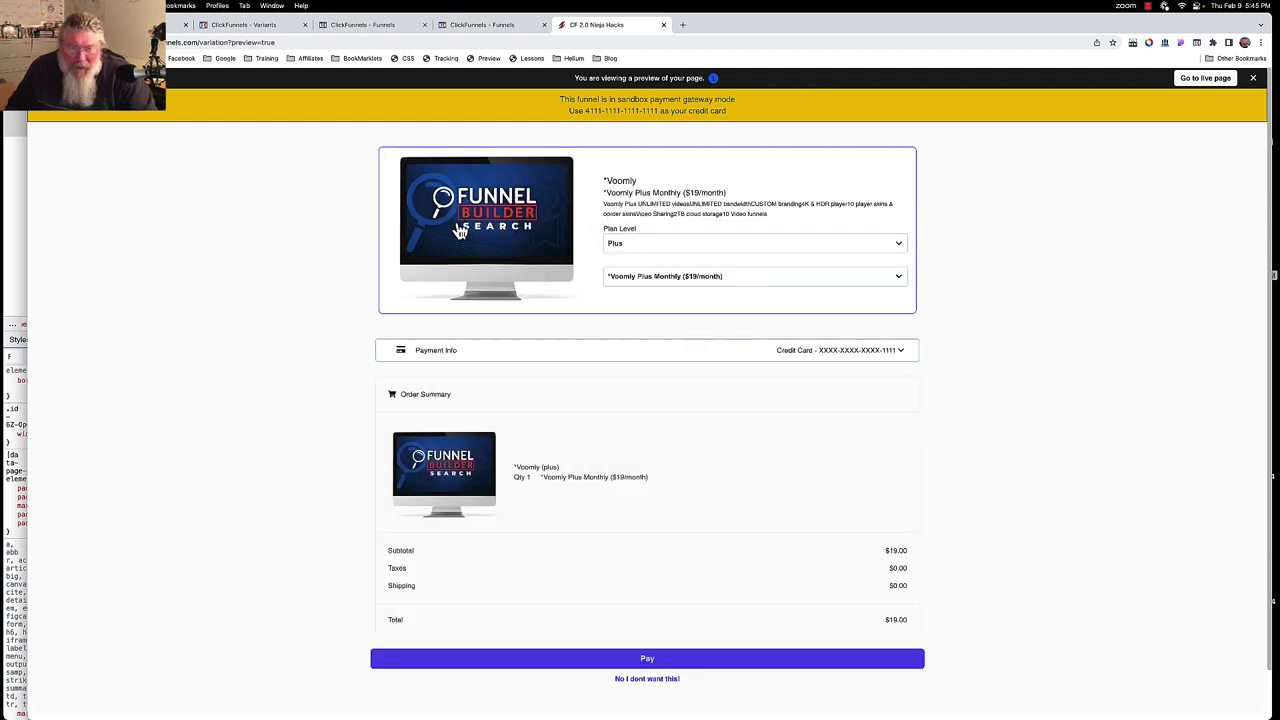
click(638, 277)
click(640, 289)
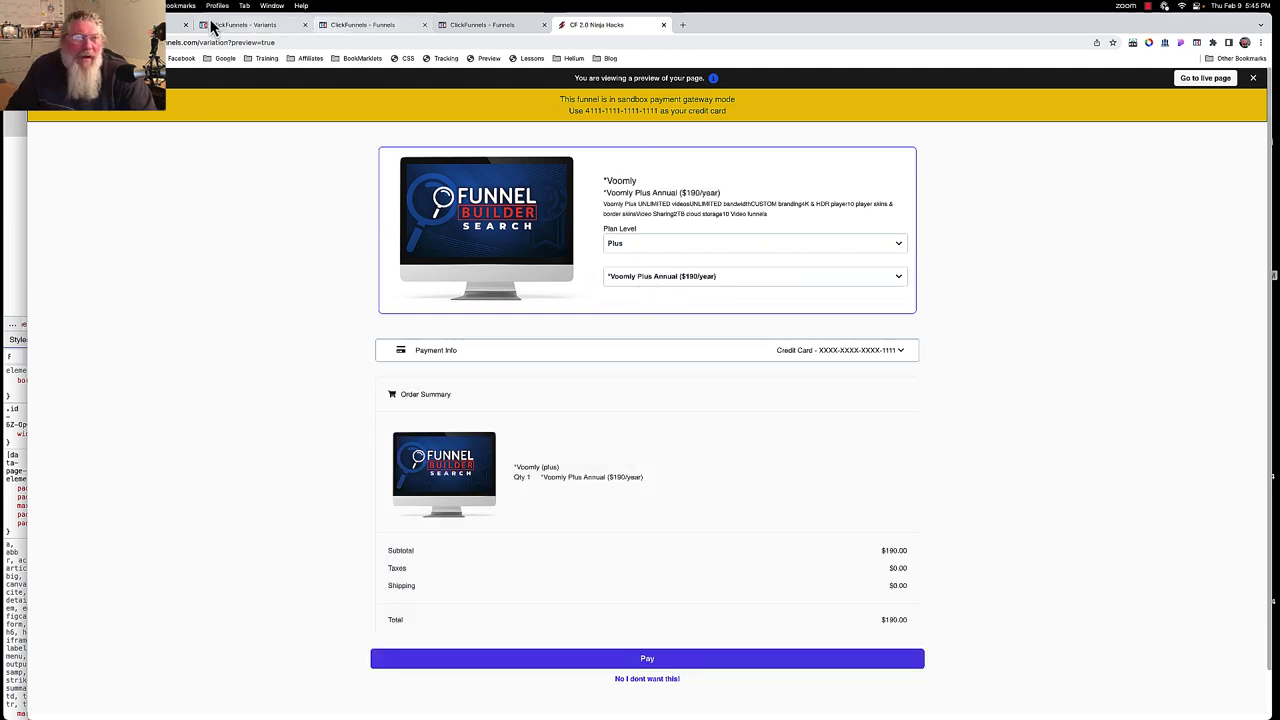
- Return to the Voomly variants editor and scroll down to the Basic variant
click(240, 27)
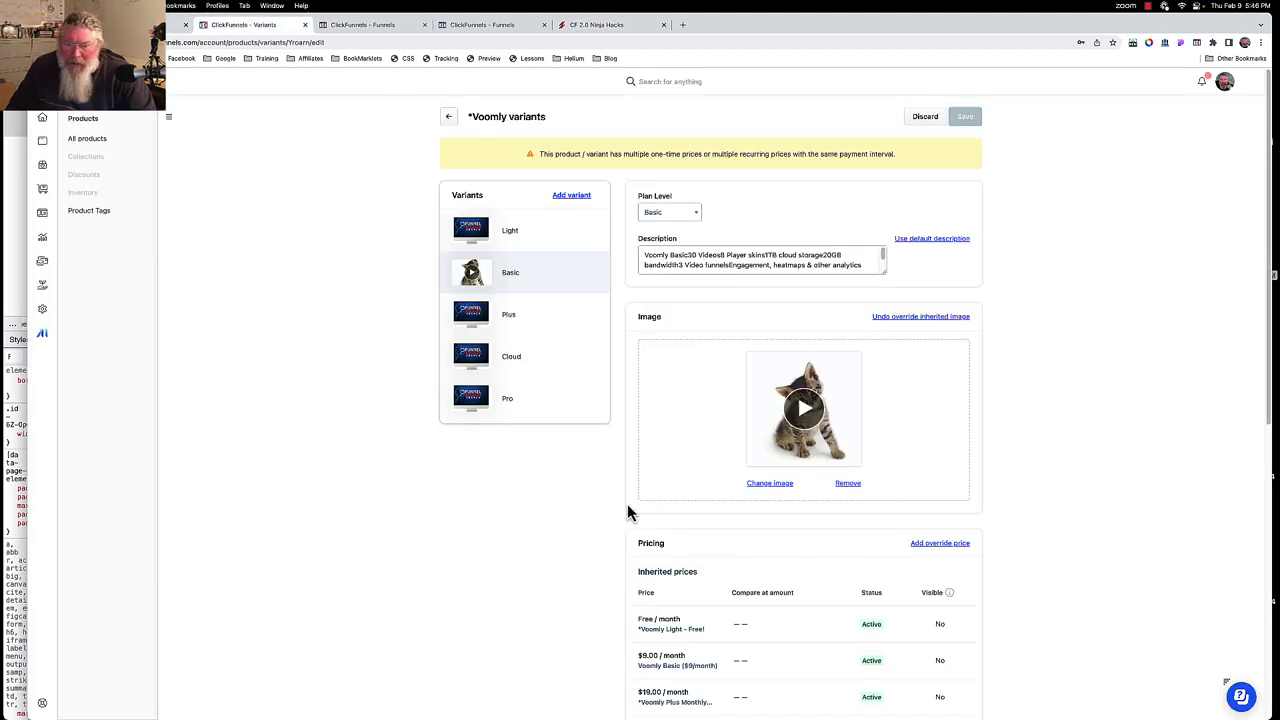
scroll(627, 504, down, 1)
scroll(604, 510, down, 5)
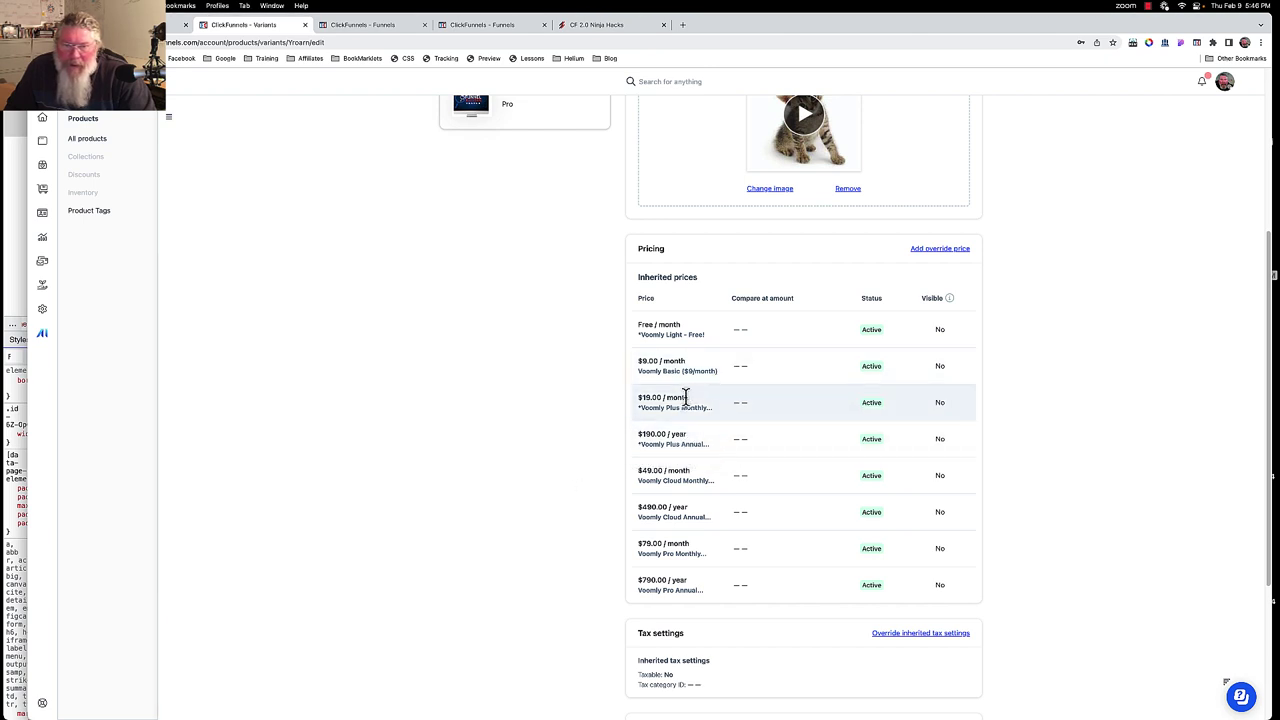
- Begin a Subscription override price for Basic, then close the form without saving
click(935, 248)
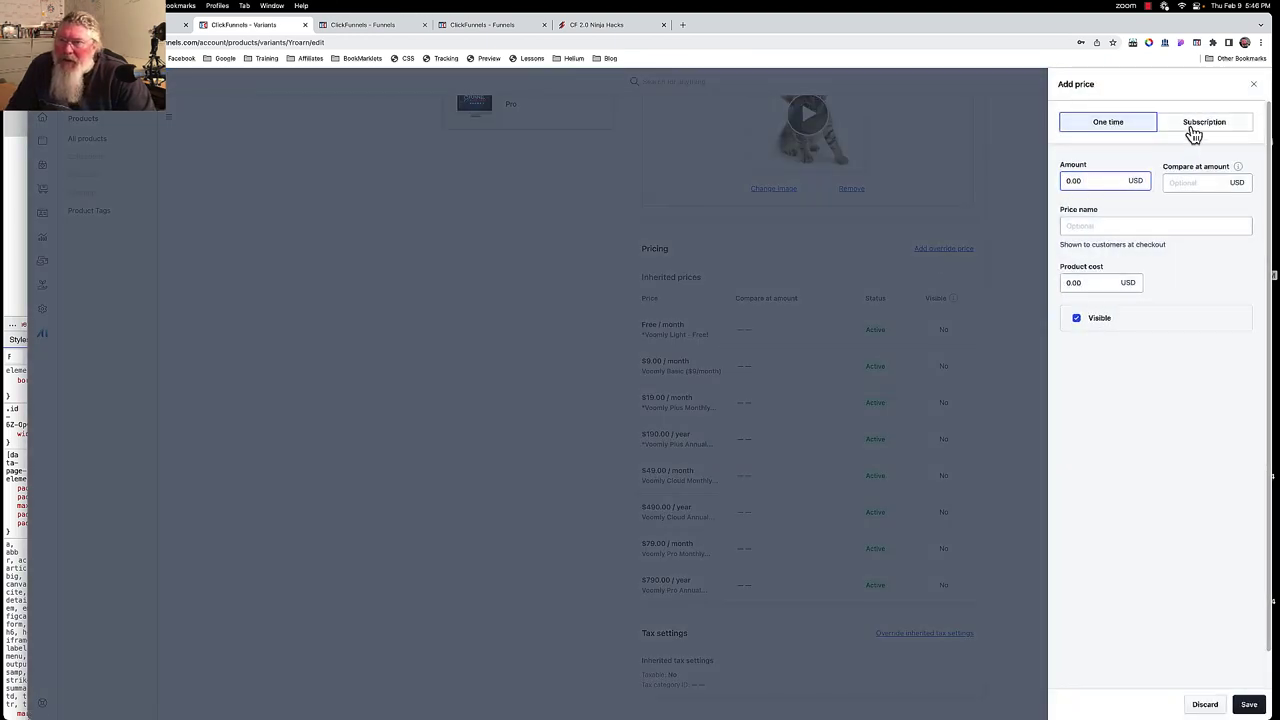
click(1194, 128)
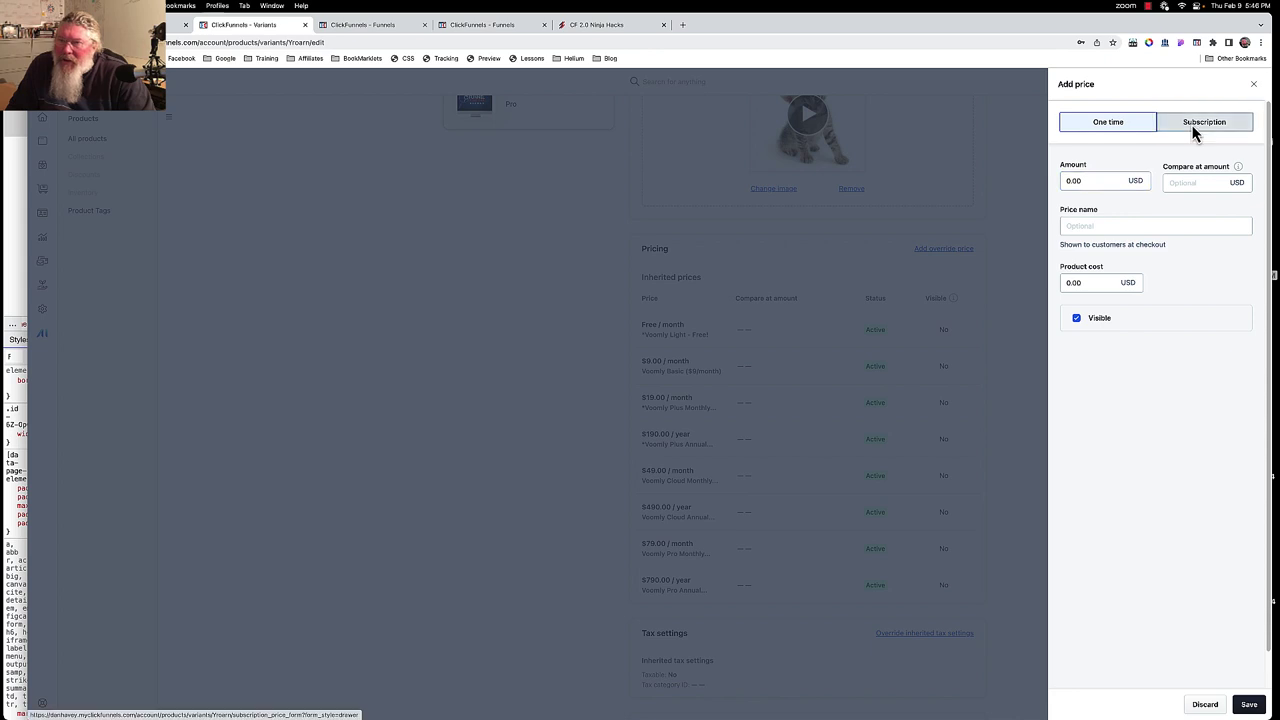
click(1104, 224)
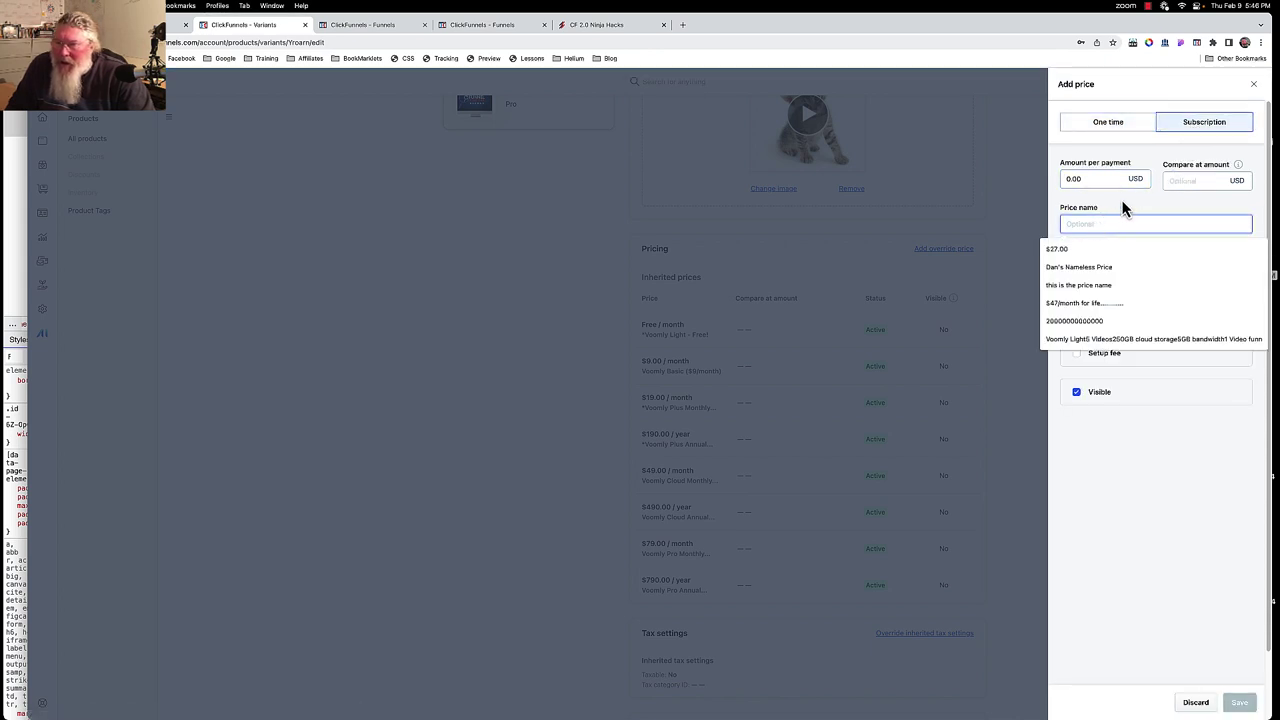
click(1122, 207)
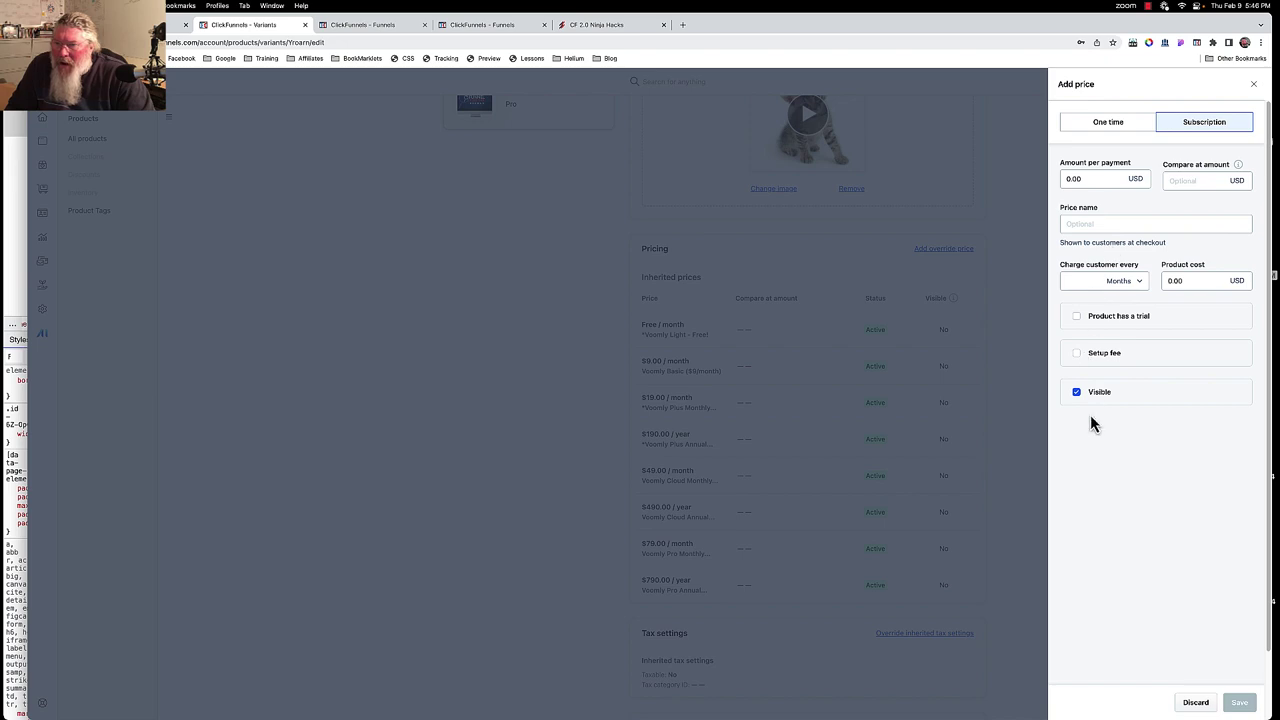
click(564, 388)
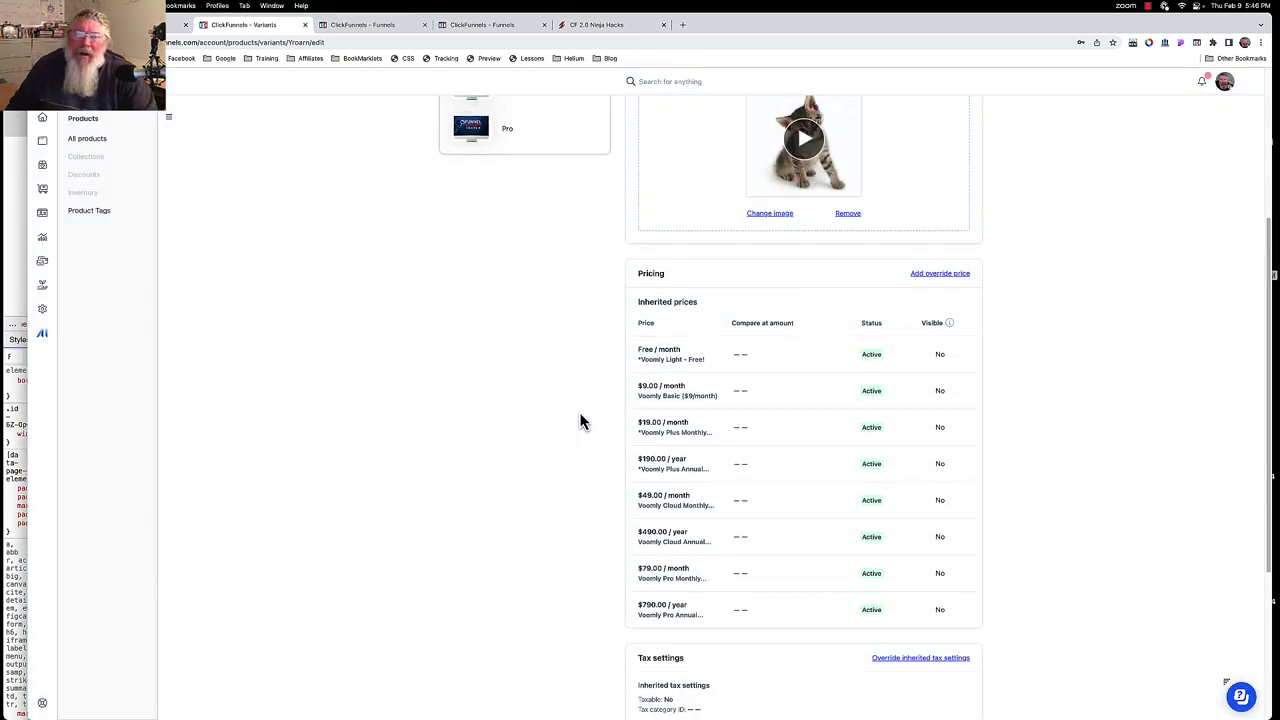
scroll(676, 545, down, 4)
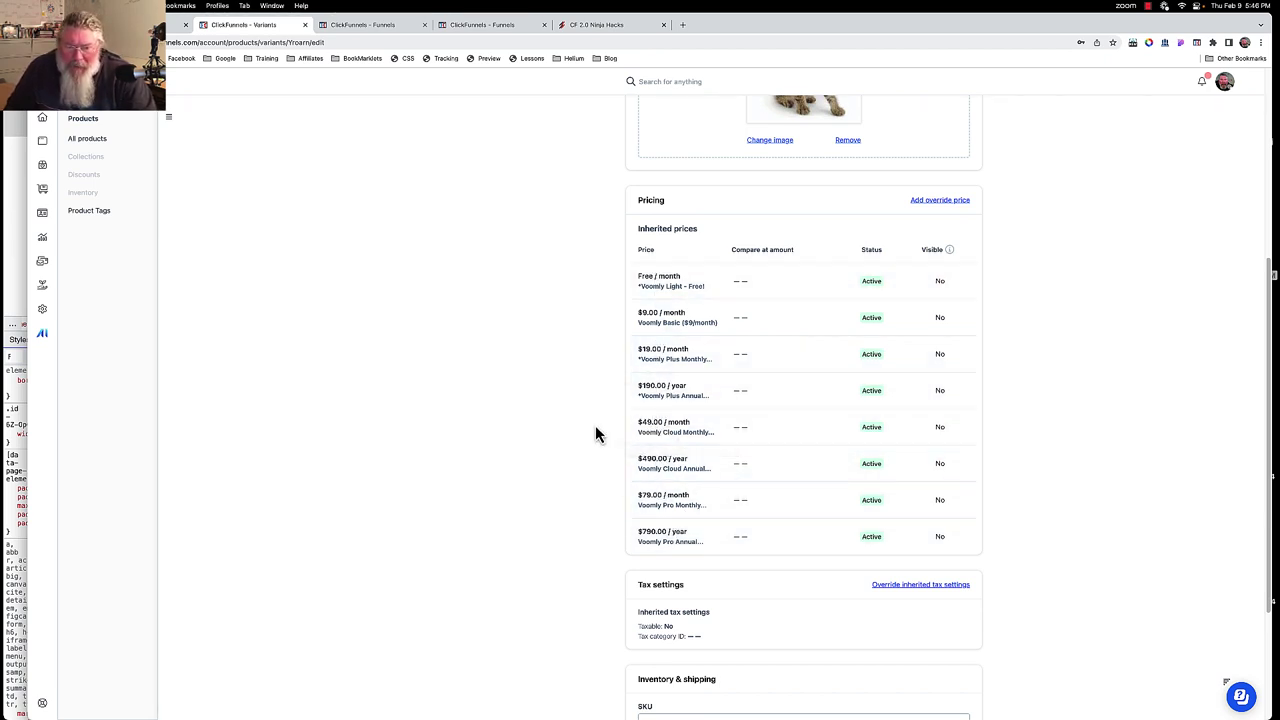
scroll(595, 433, down, 4)
scroll(777, 627, up, 10)
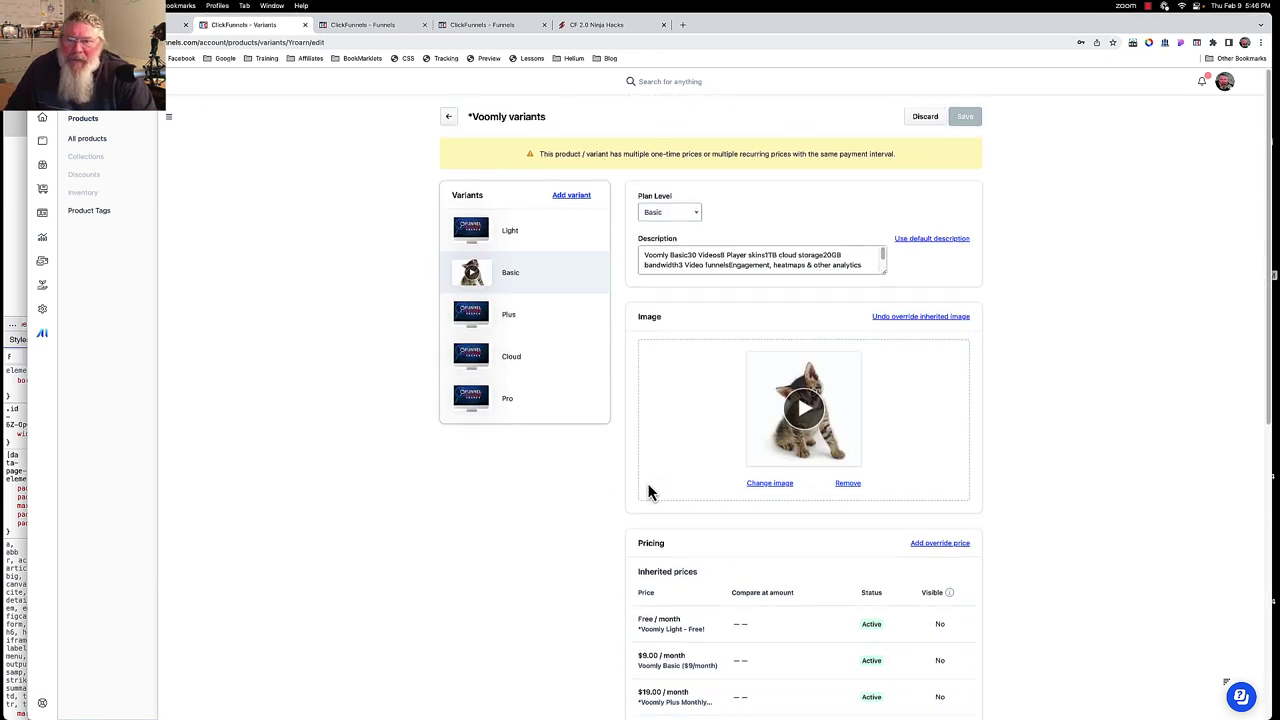
- Discard back to the Voomly product page and scroll through its pricing and variants
click(928, 118)
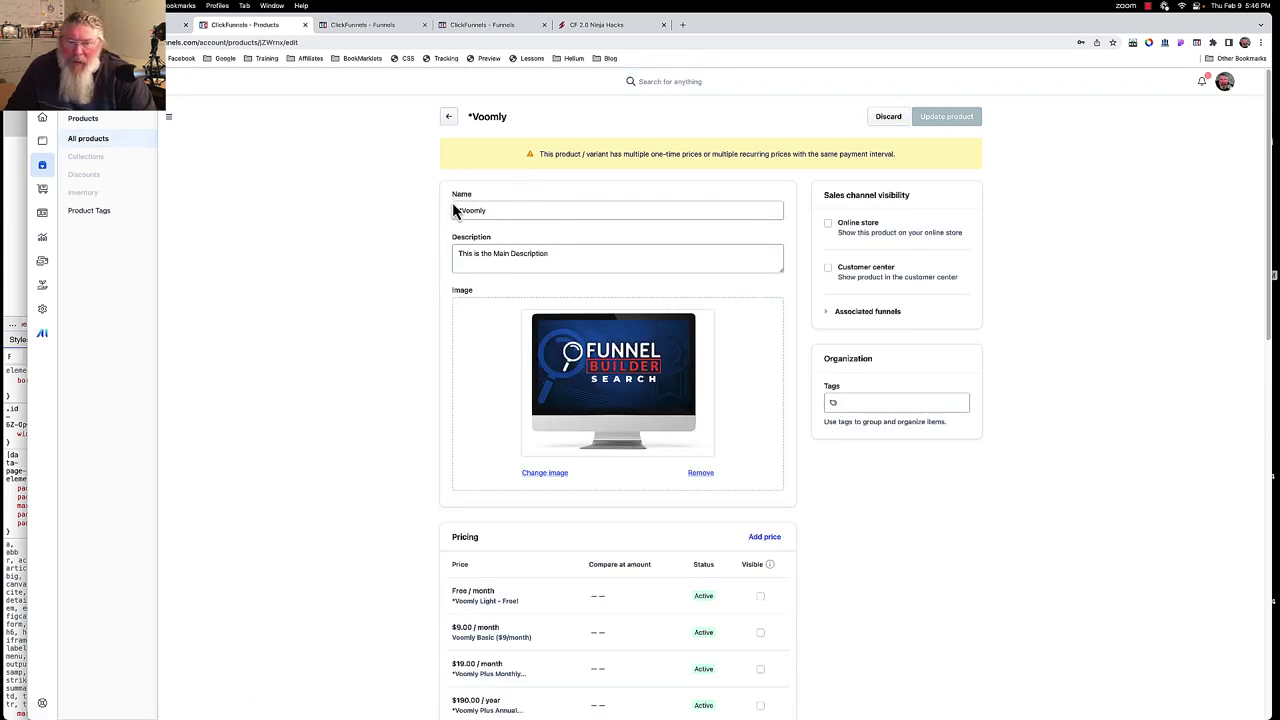
scroll(354, 520, down, 4)
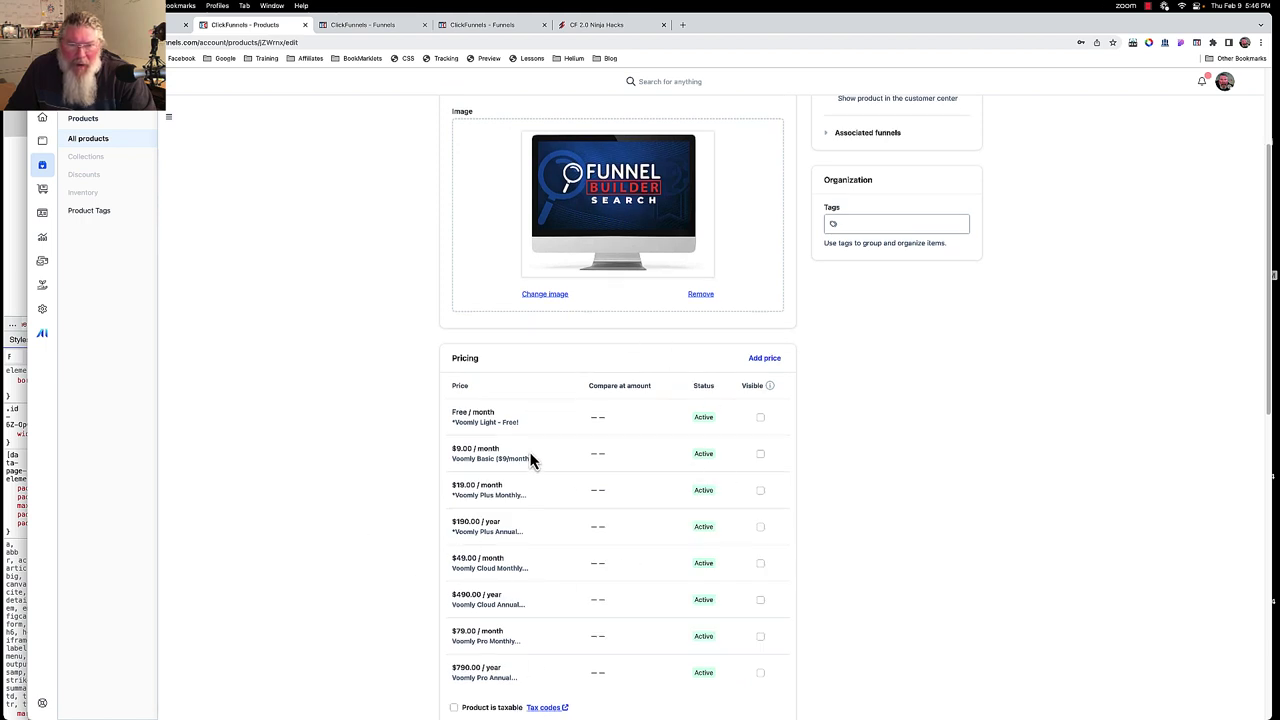
scroll(532, 460, down, 8)
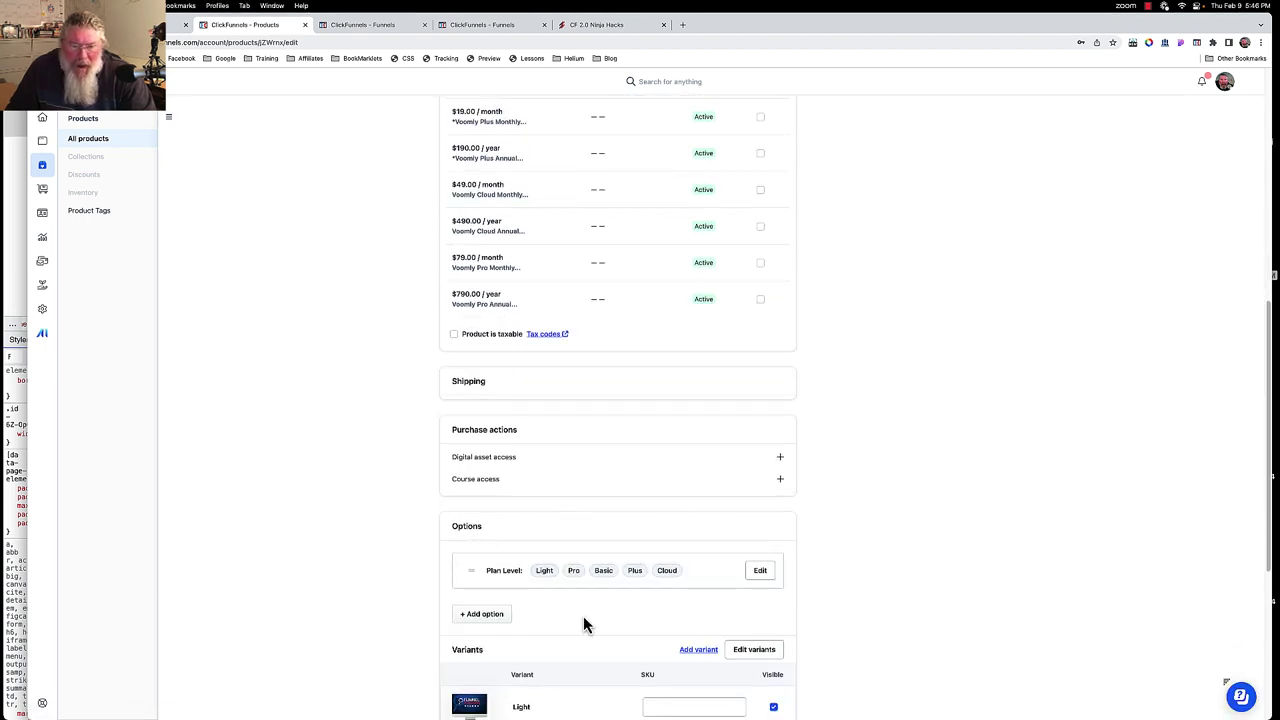
scroll(583, 616, down, 4)
scroll(583, 616, down, 2)
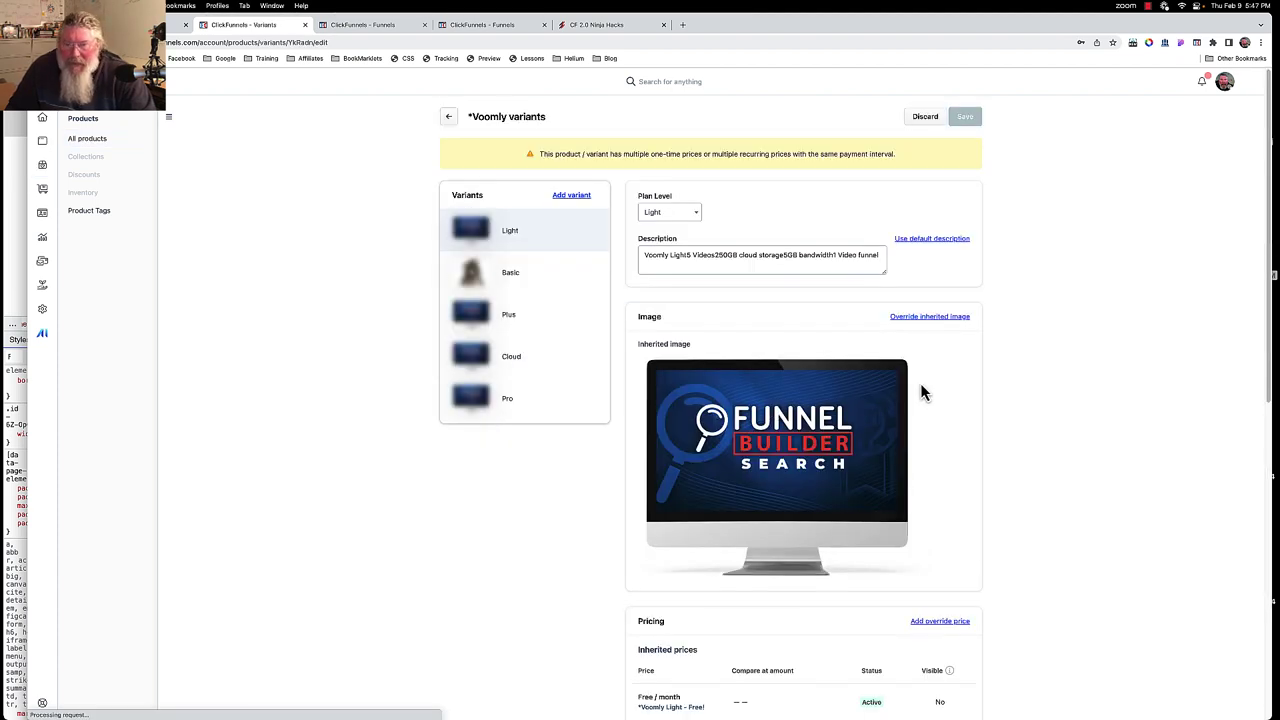
scroll(922, 392, down, 3)
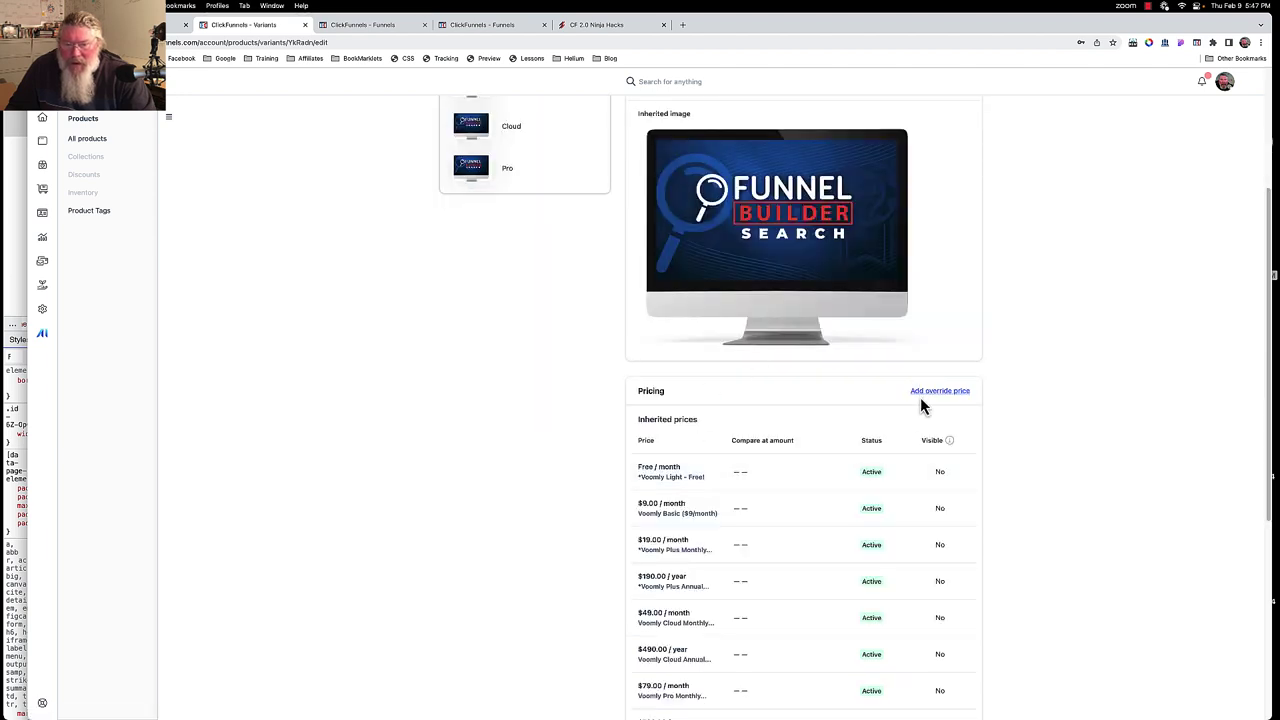
scroll(922, 405, up, 3)
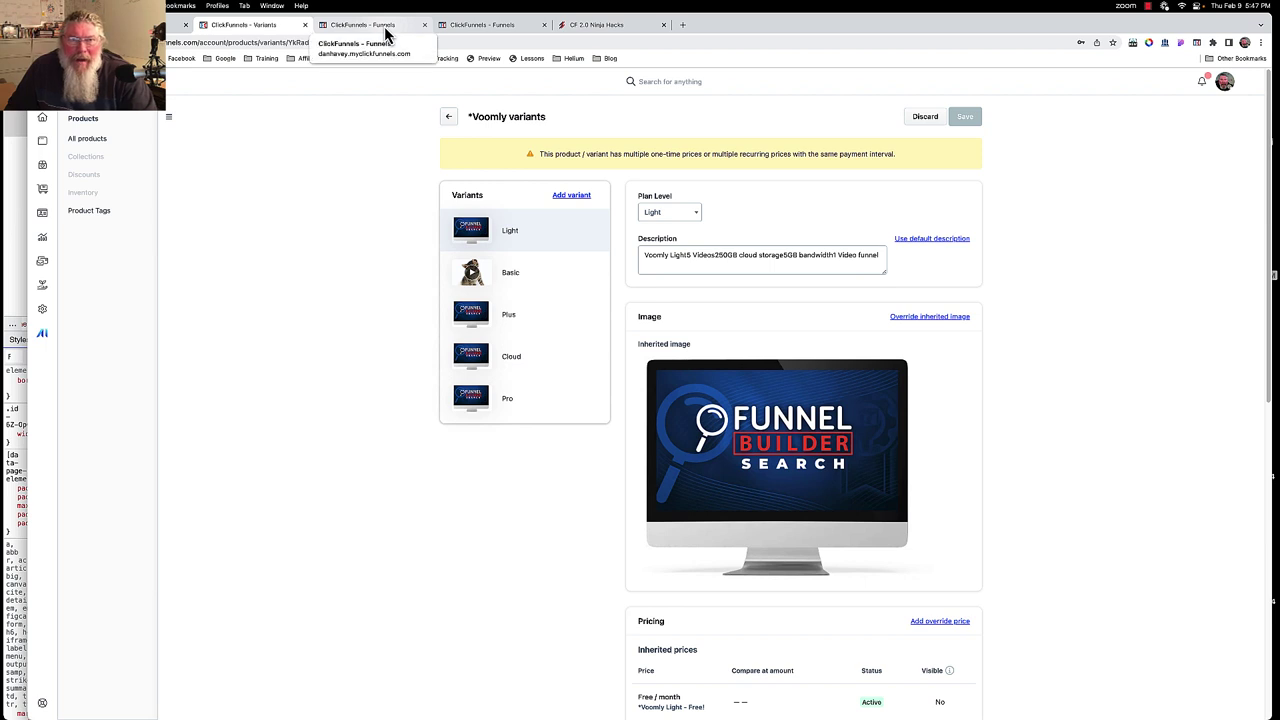
click(460, 30)
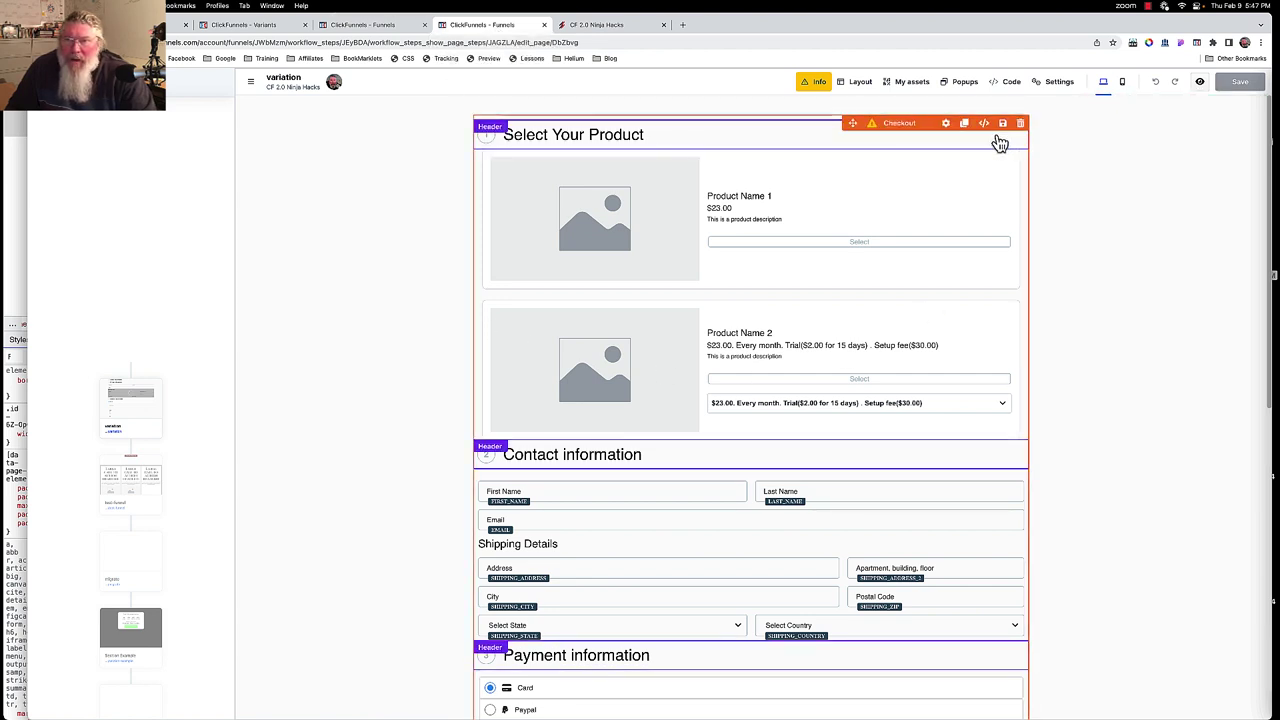
click(947, 124)
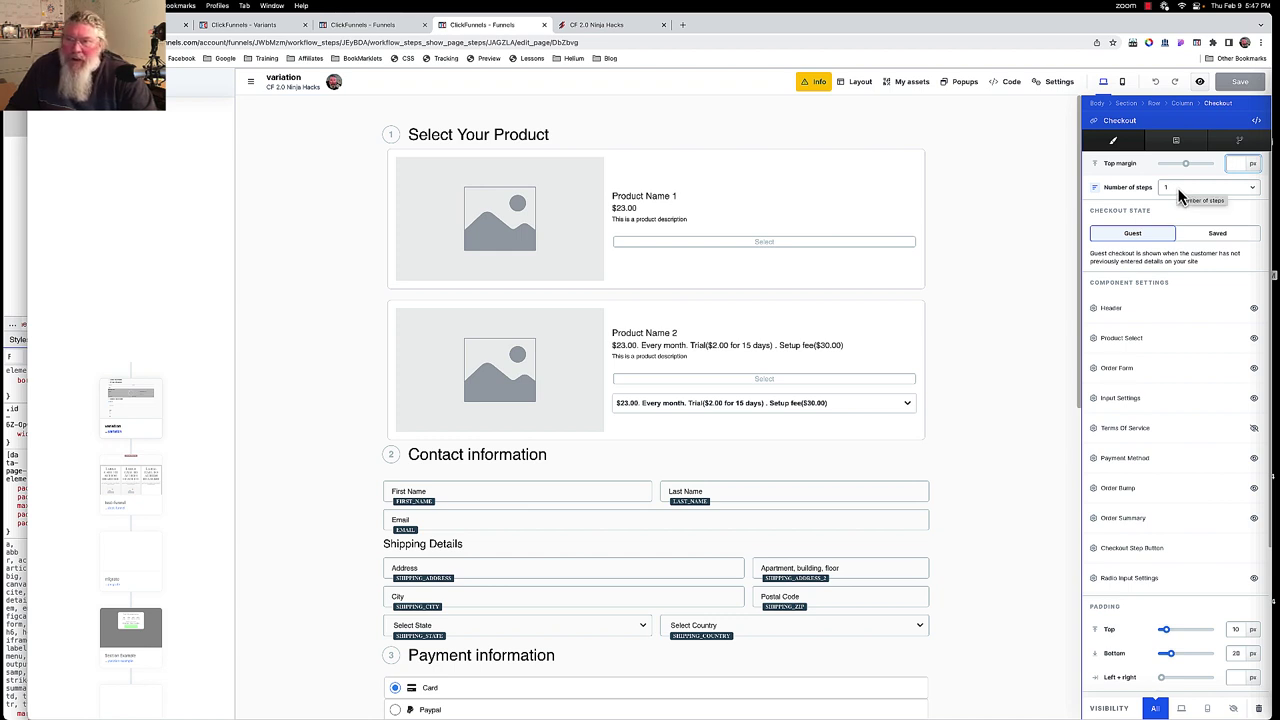
scroll(663, 521, down, 1)
scroll(663, 521, down, 5)
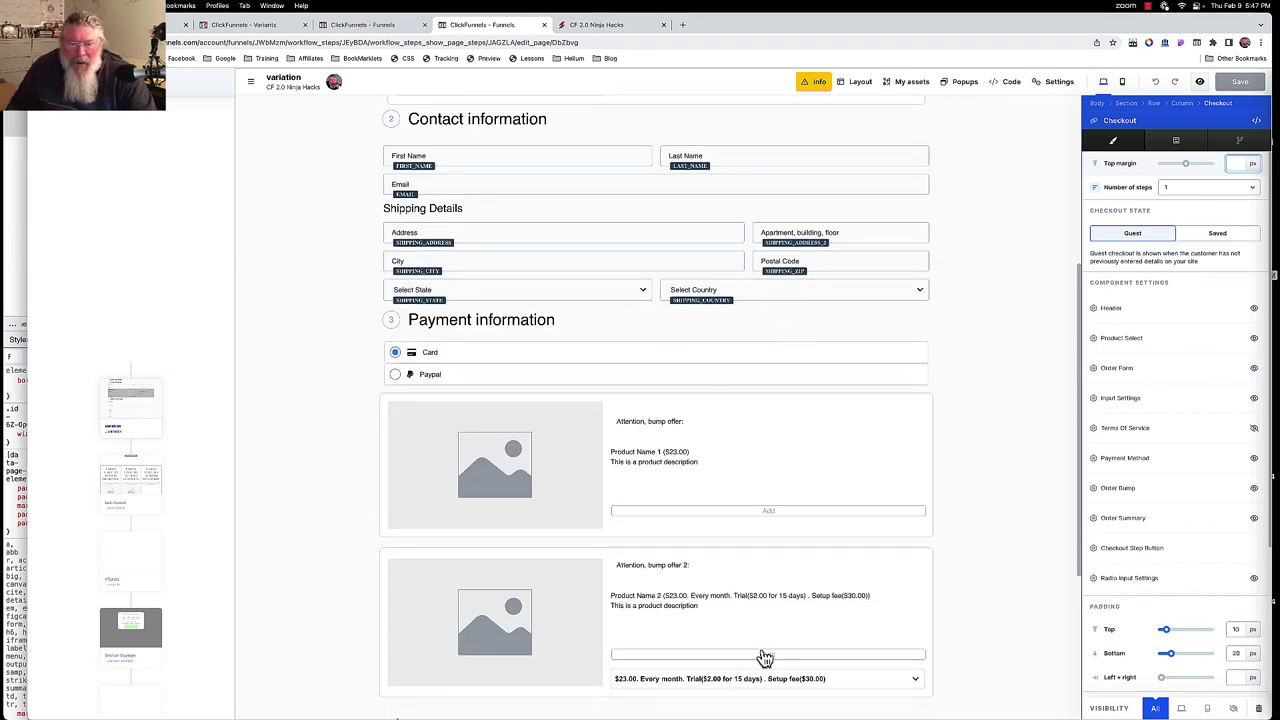
scroll(594, 437, down, 2)
scroll(575, 512, down, 3)
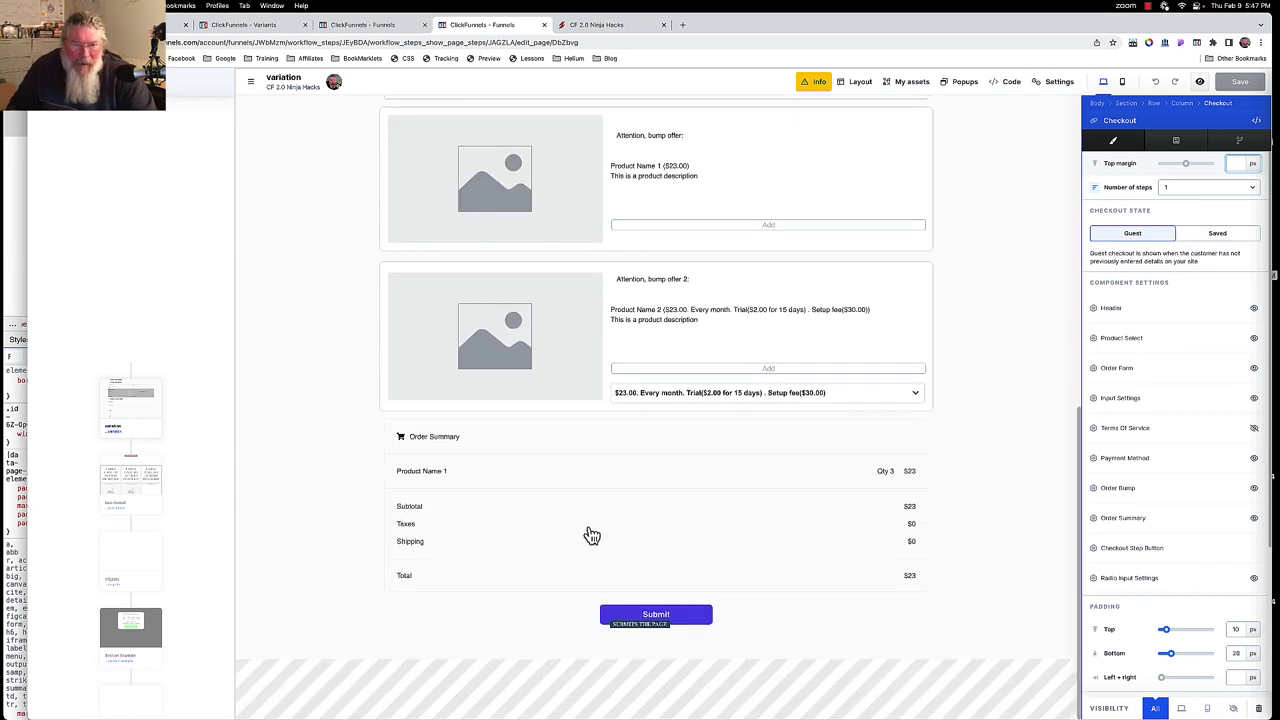
scroll(677, 457, up, 10)
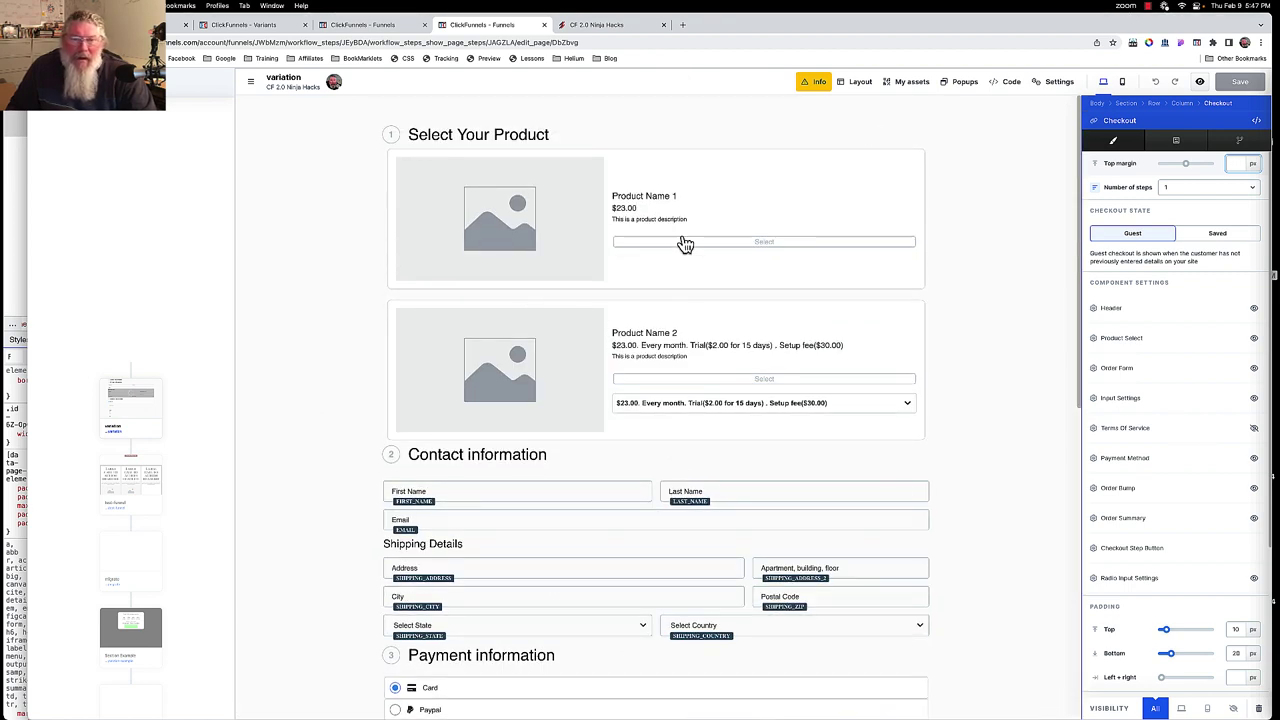
- Open the variation step's attached products list in the funnel workflow, dismissing the Add product picker
click(383, 30)
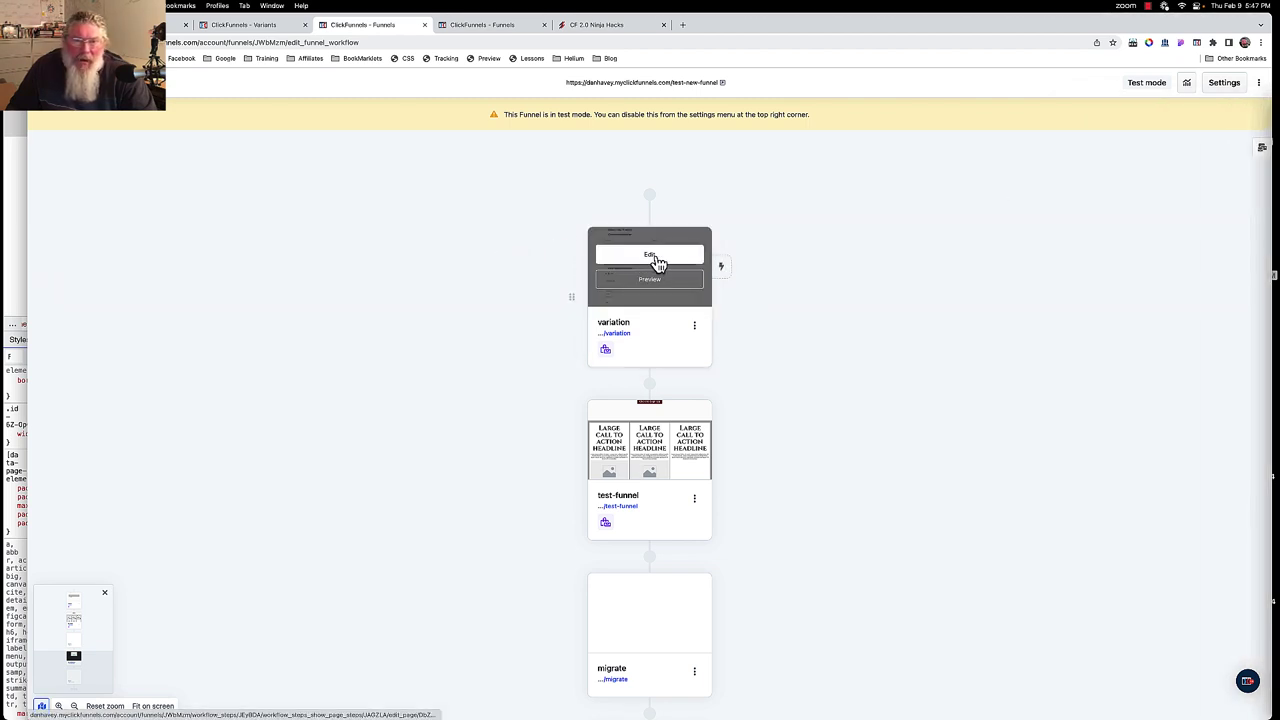
click(695, 328)
click(737, 362)
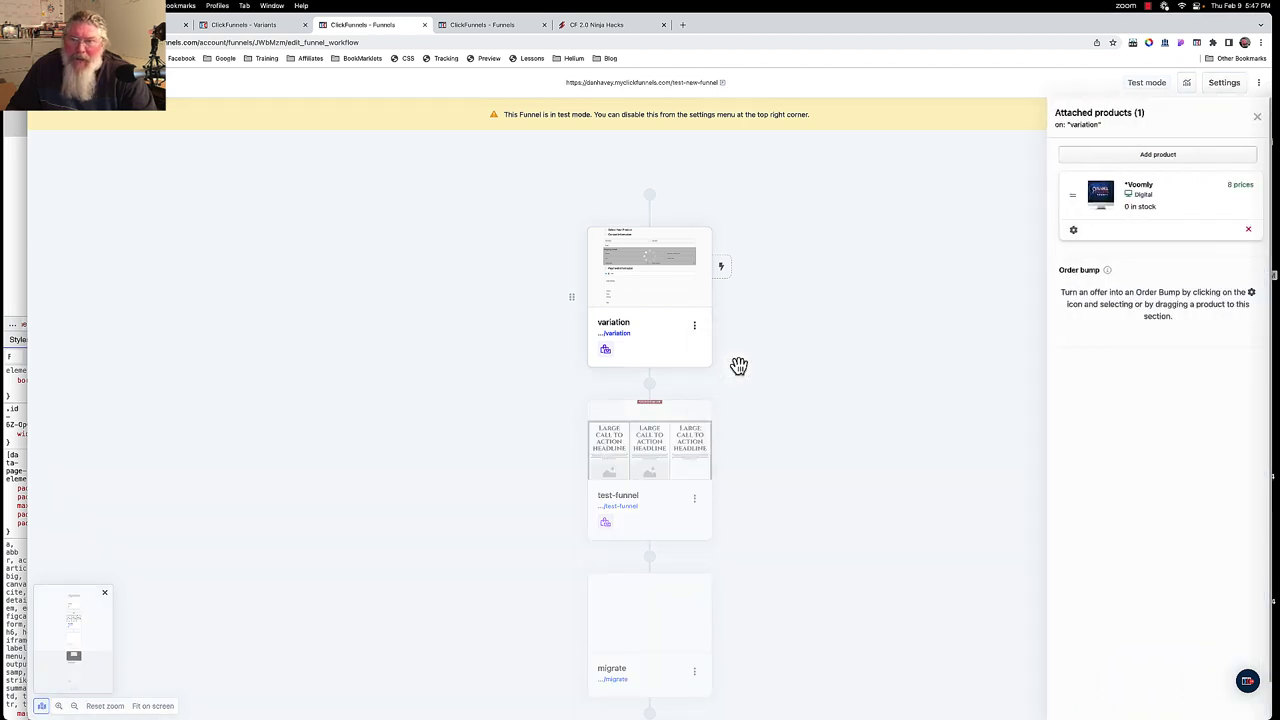
click(1158, 156)
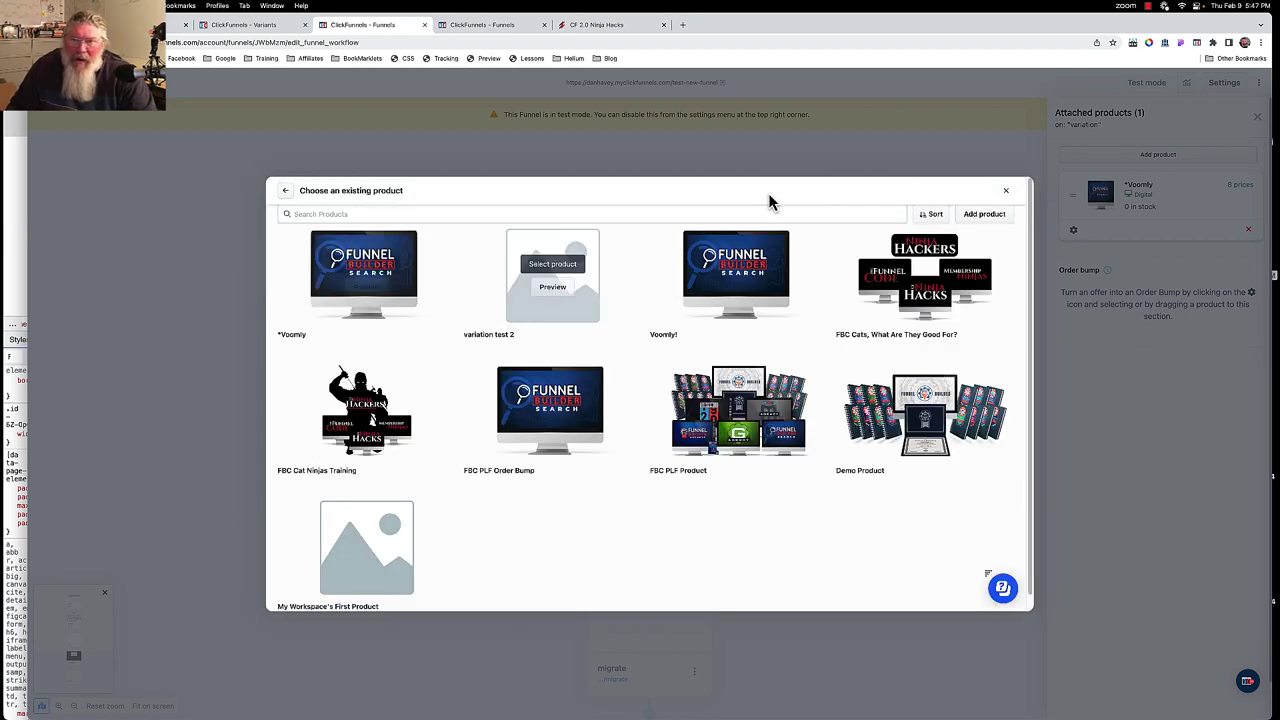
click(1008, 194)
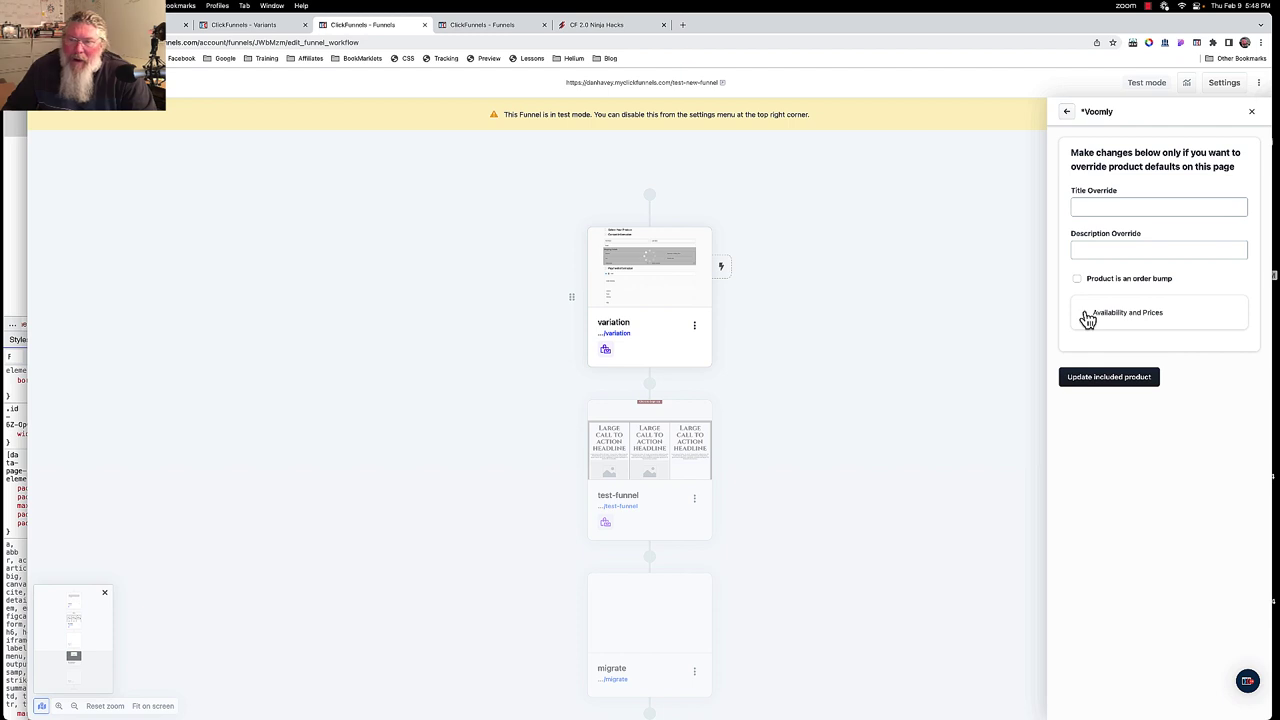
- Expand Availability and Prices and the Pro, Plus, Basic, Light and Cloud price lists
click(1088, 316)
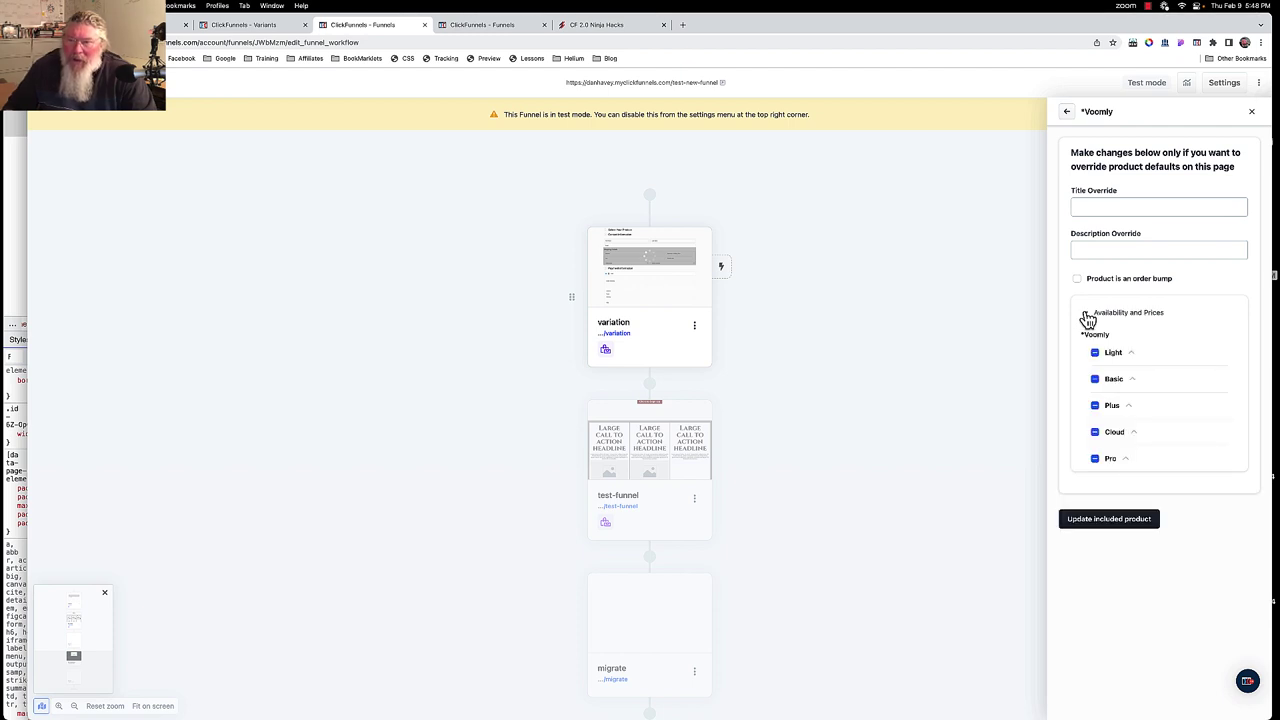
click(1127, 459)
click(1129, 421)
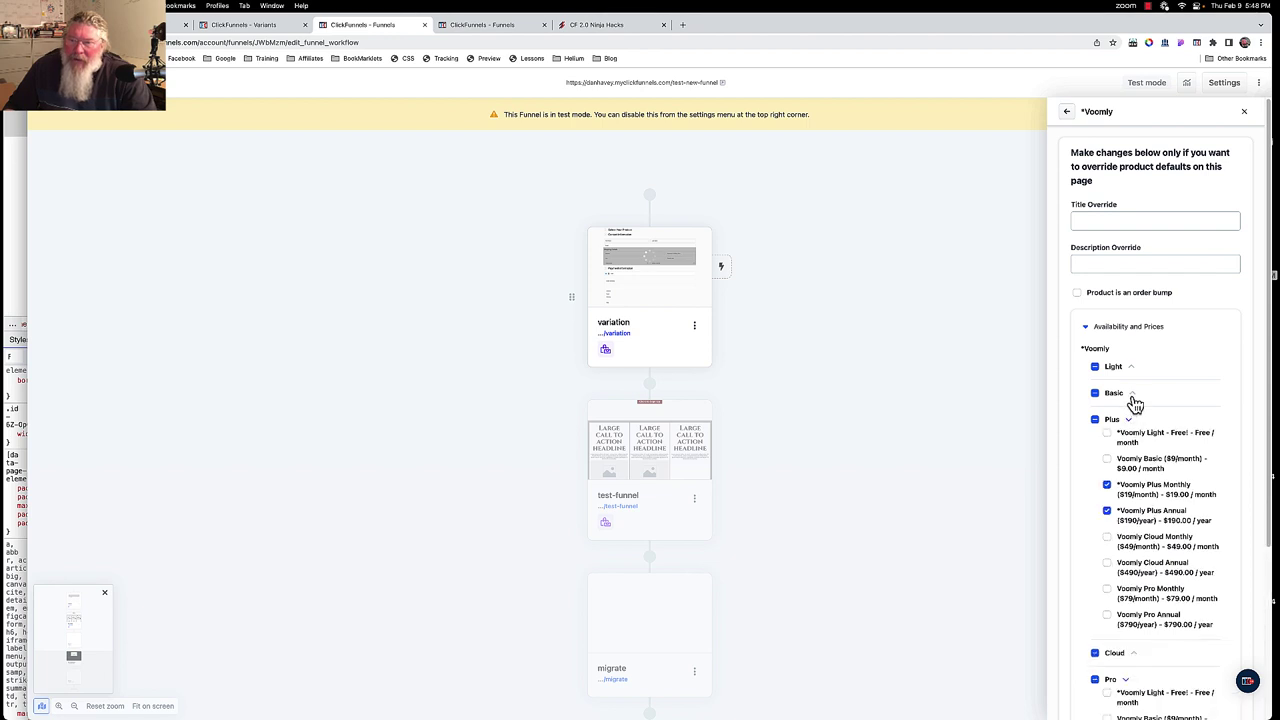
click(1132, 394)
click(1134, 369)
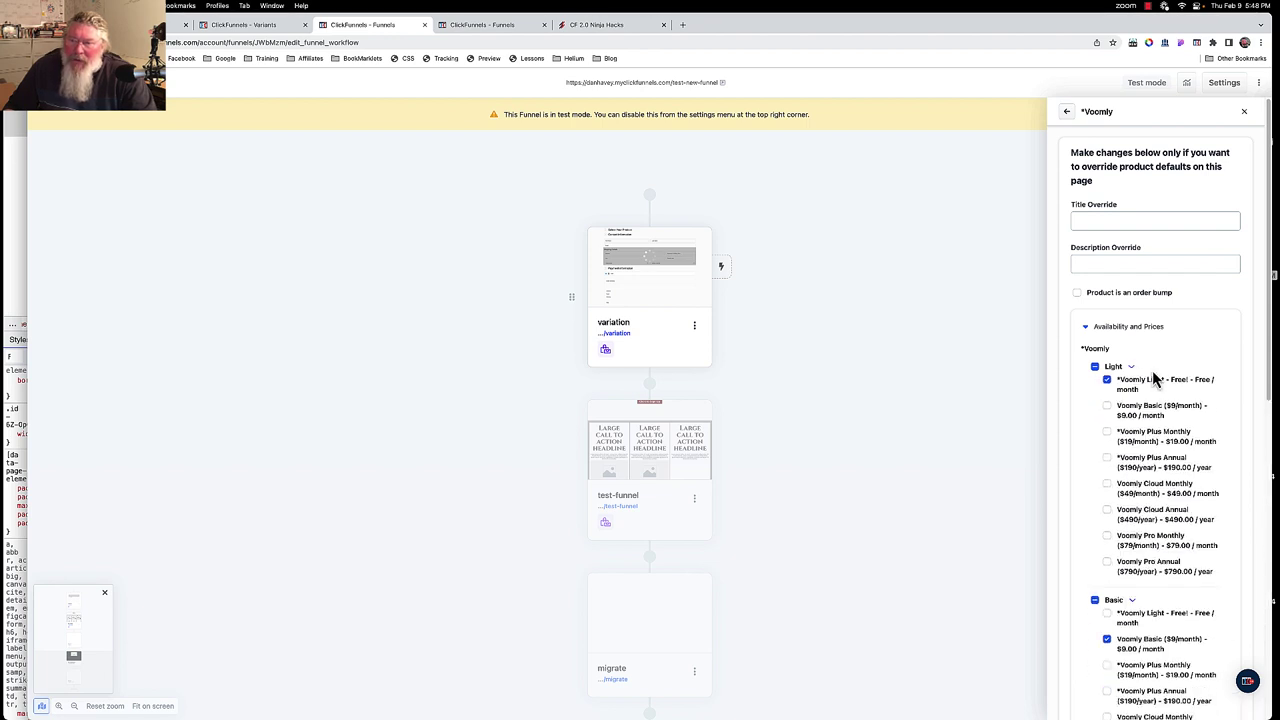
scroll(1062, 420, down, 3)
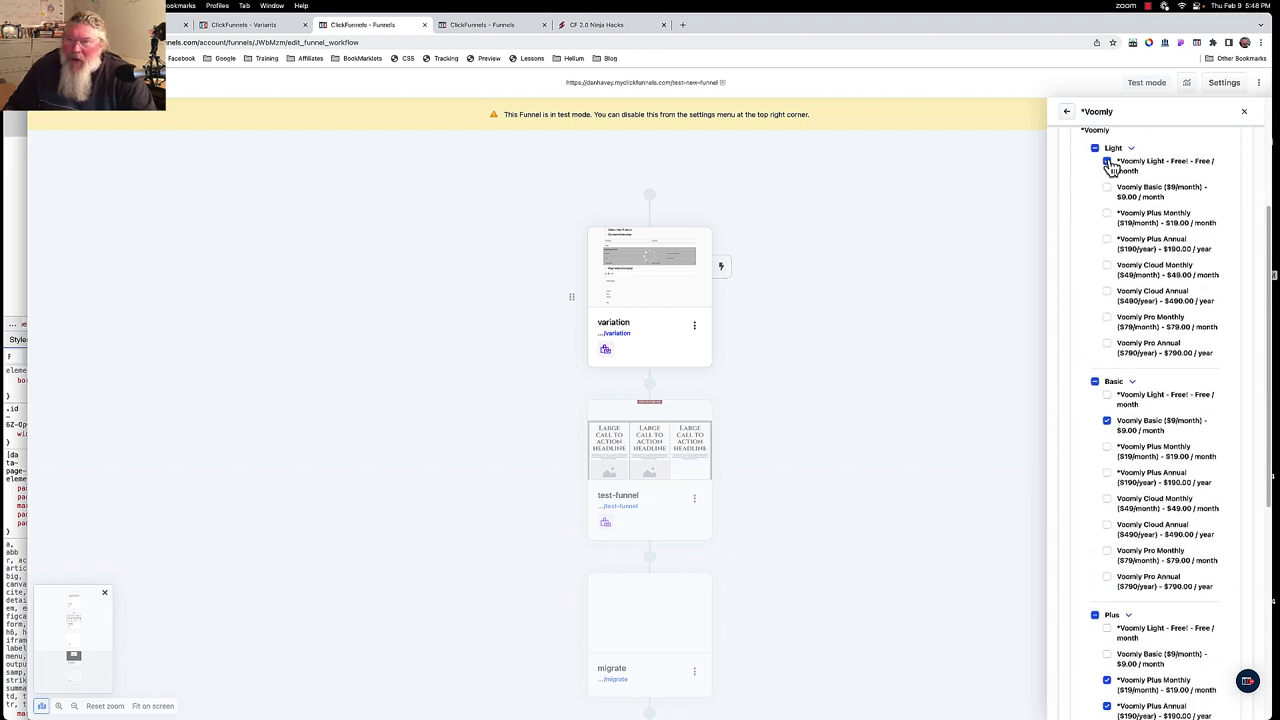
scroll(1071, 343, up, 1)
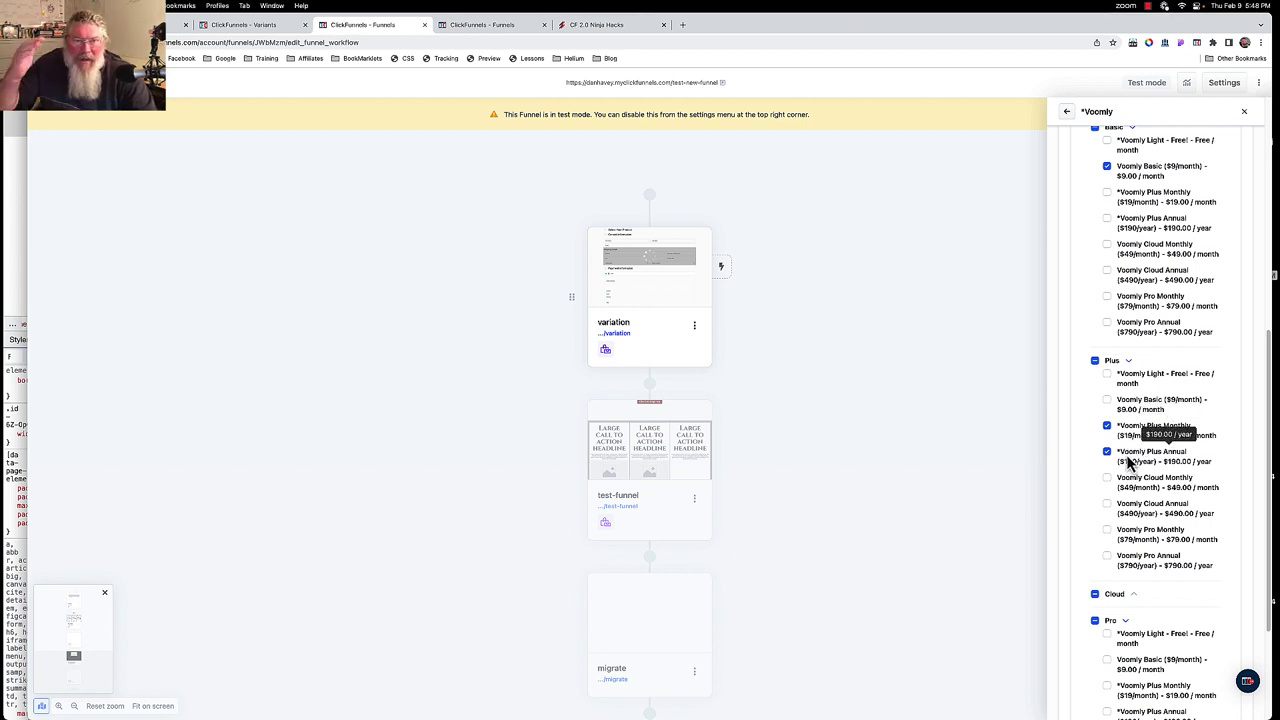
scroll(1137, 463, down, 3)
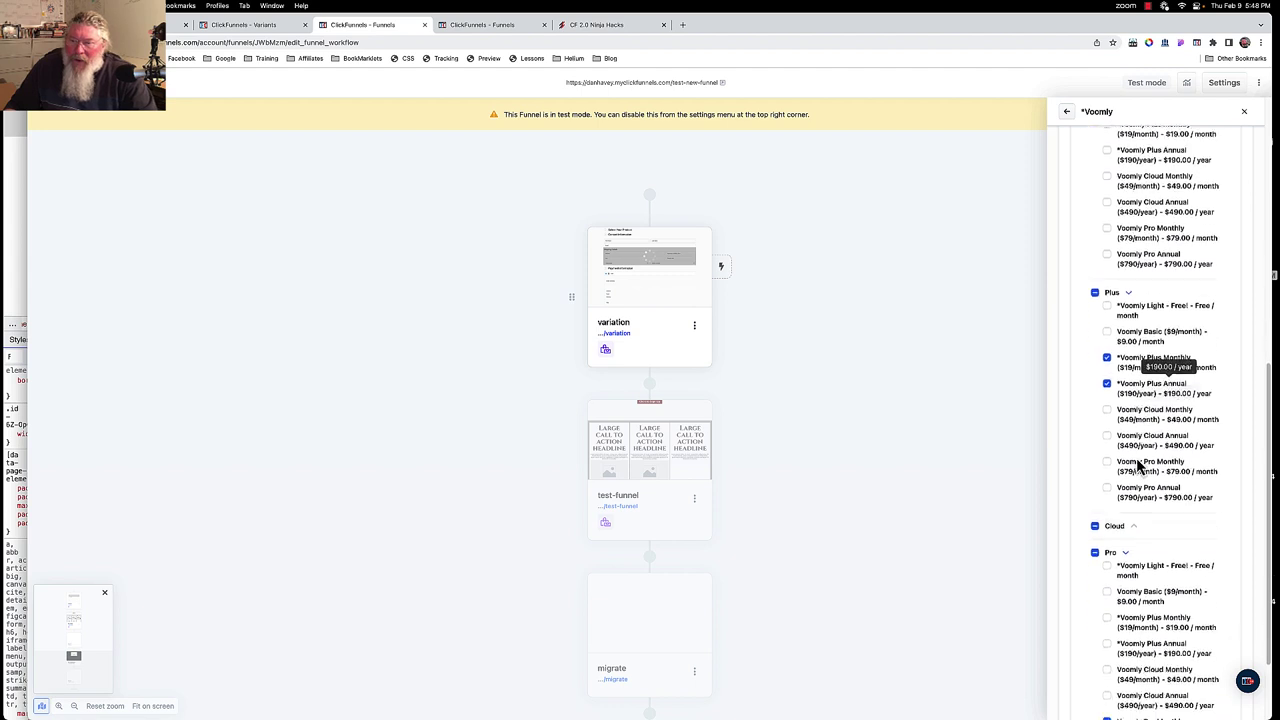
click(1135, 418)
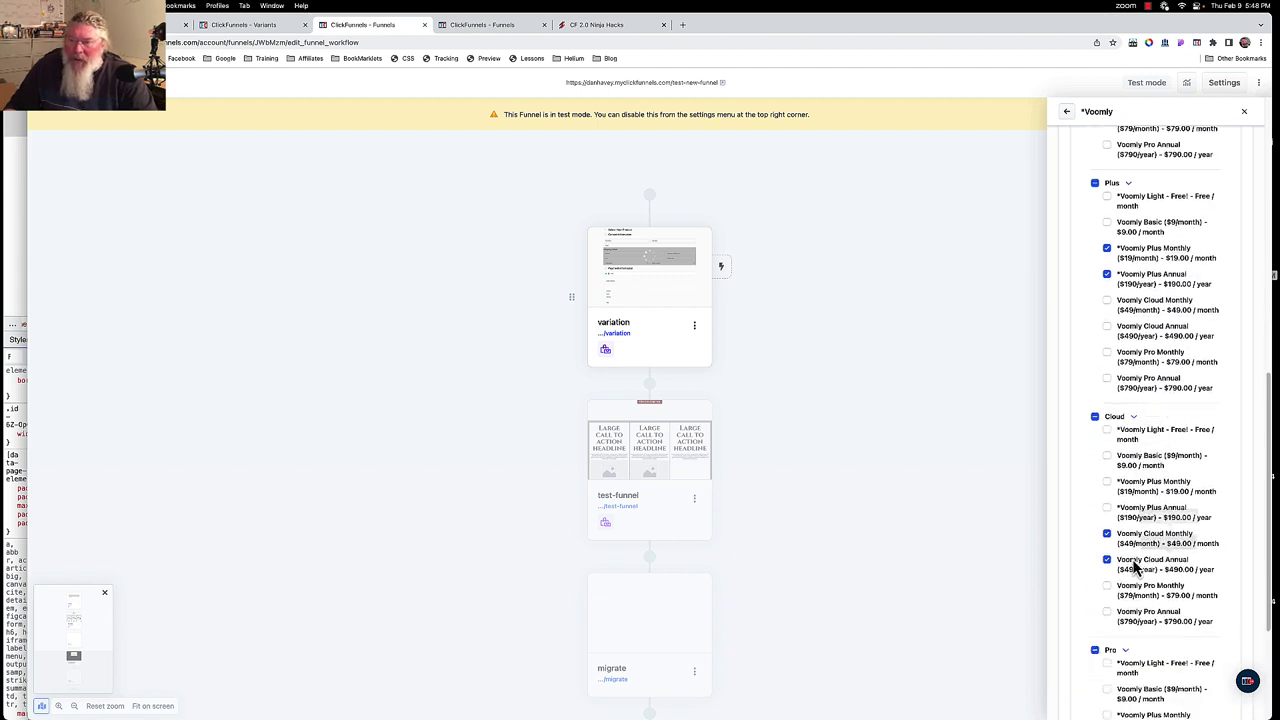
scroll(1137, 538, down, 4)
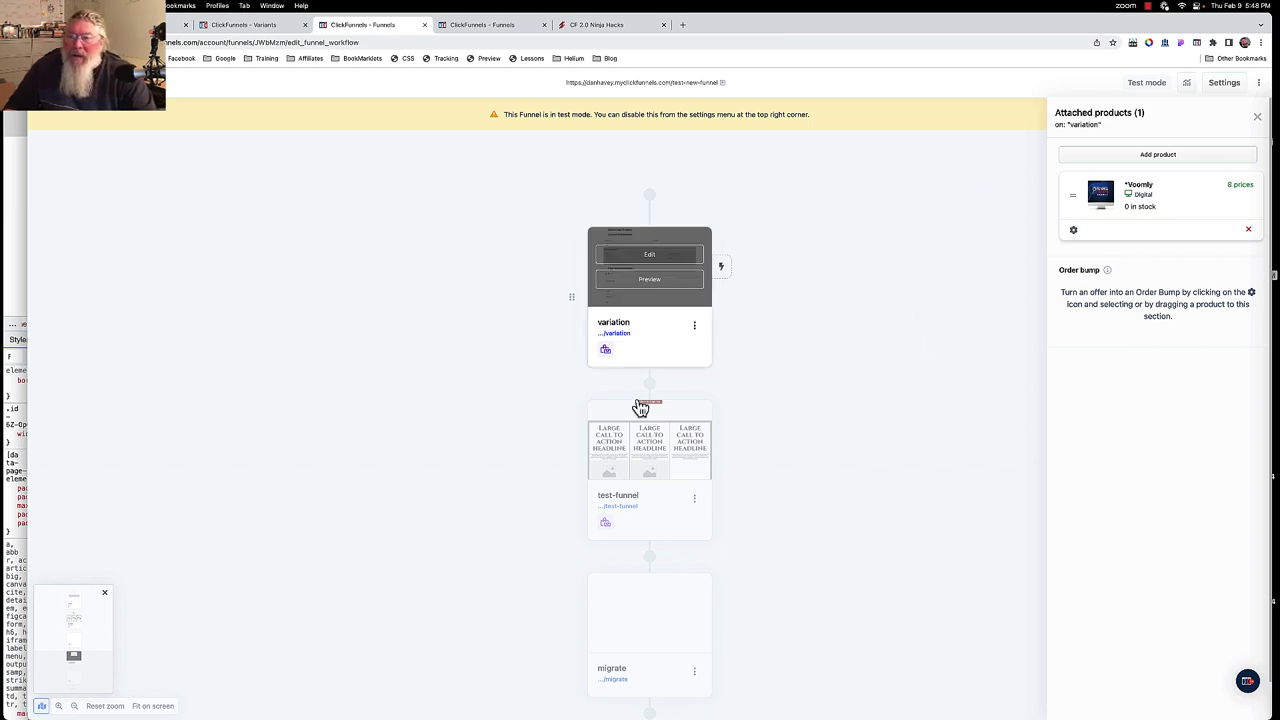
- Reload the checkout preview and switch the Plan Level to Basic
click(618, 28)
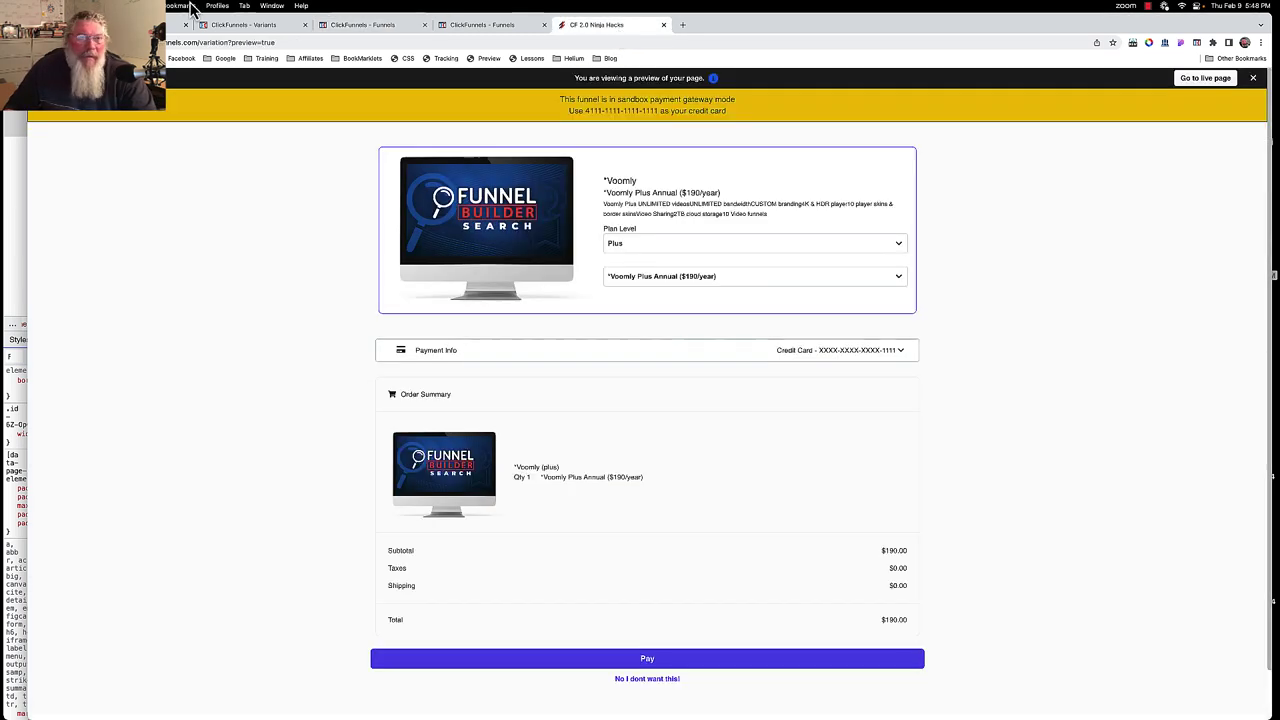
key(super+r)
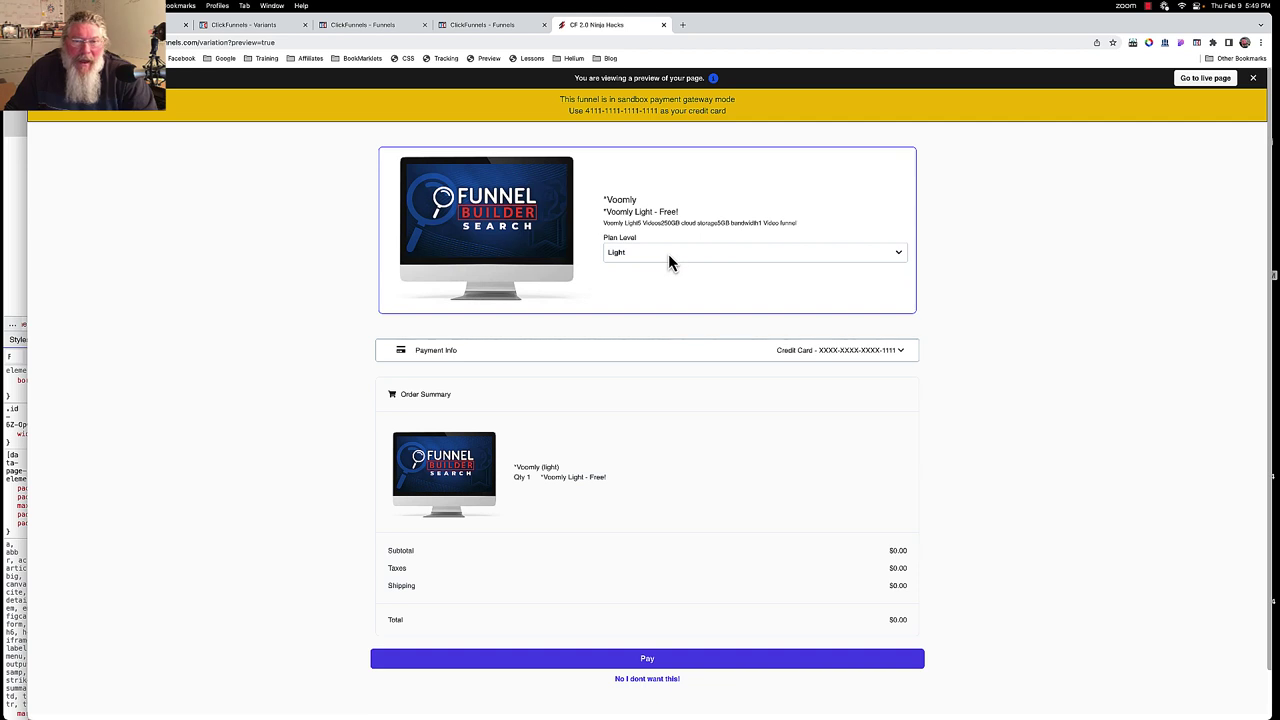
click(668, 254)
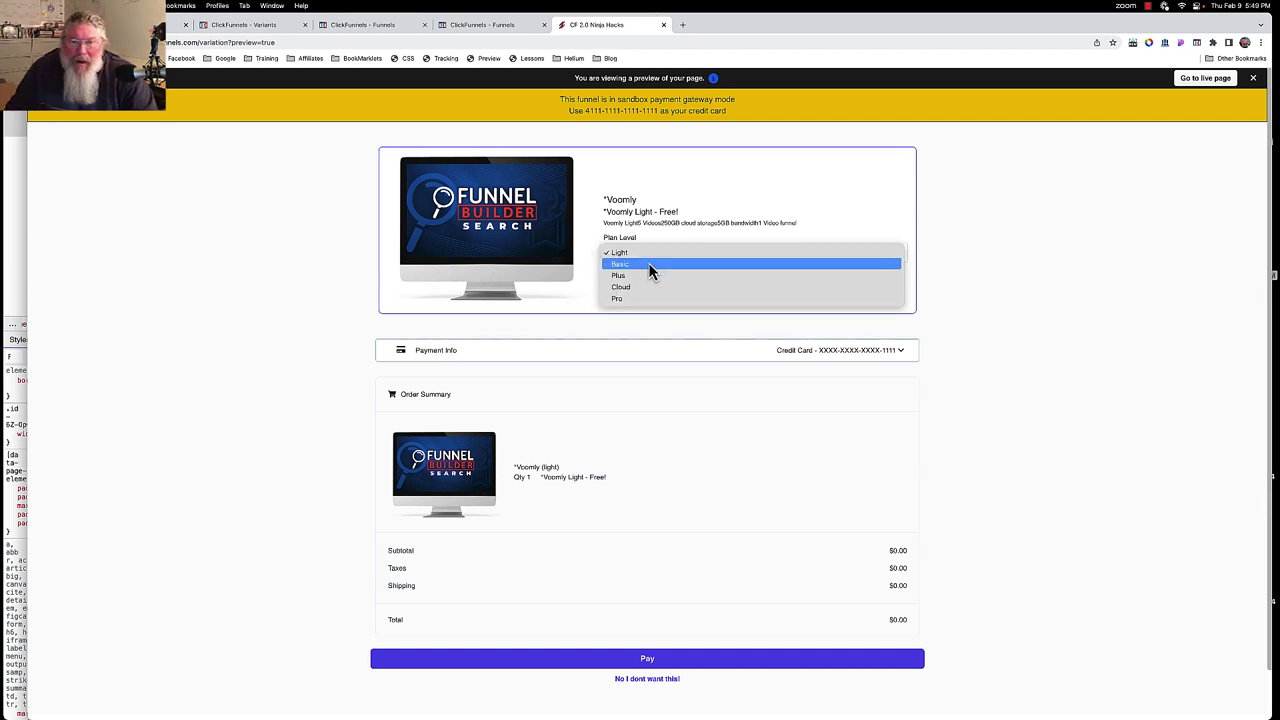
click(650, 264)
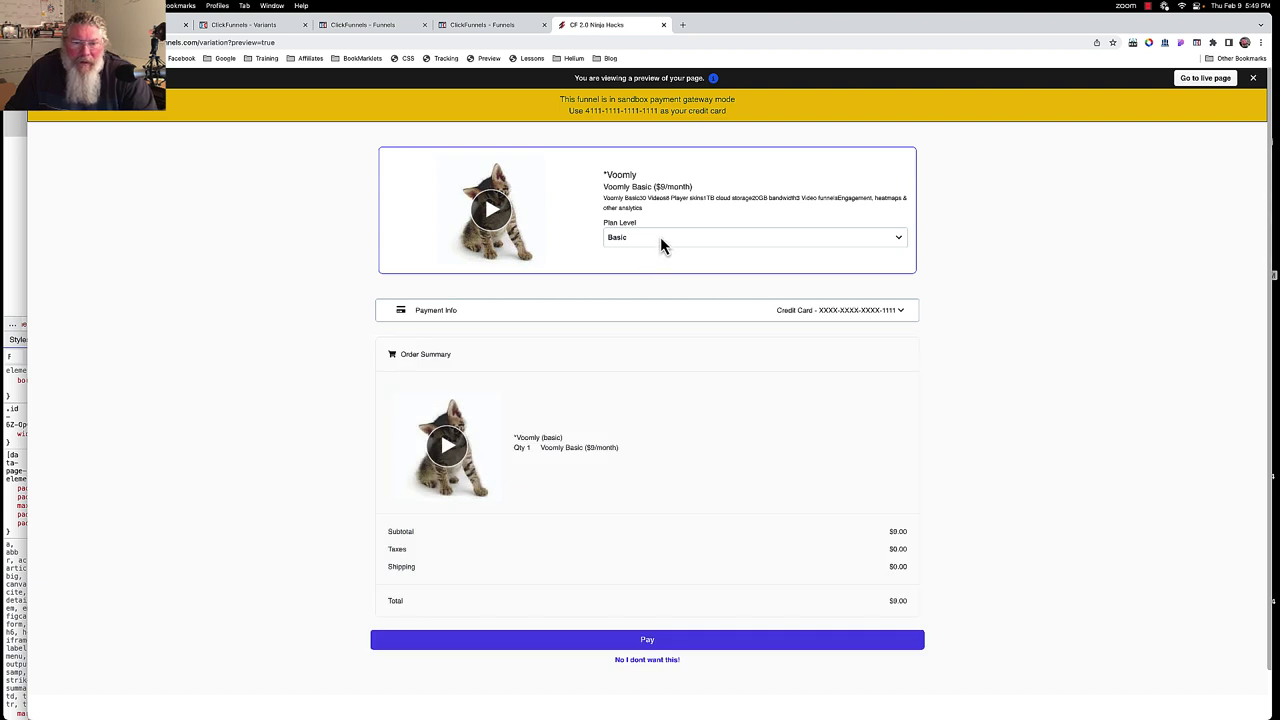
- Switch to Plus and highlight the Plus Monthly line and product name in the order summary
click(660, 237)
click(660, 250)
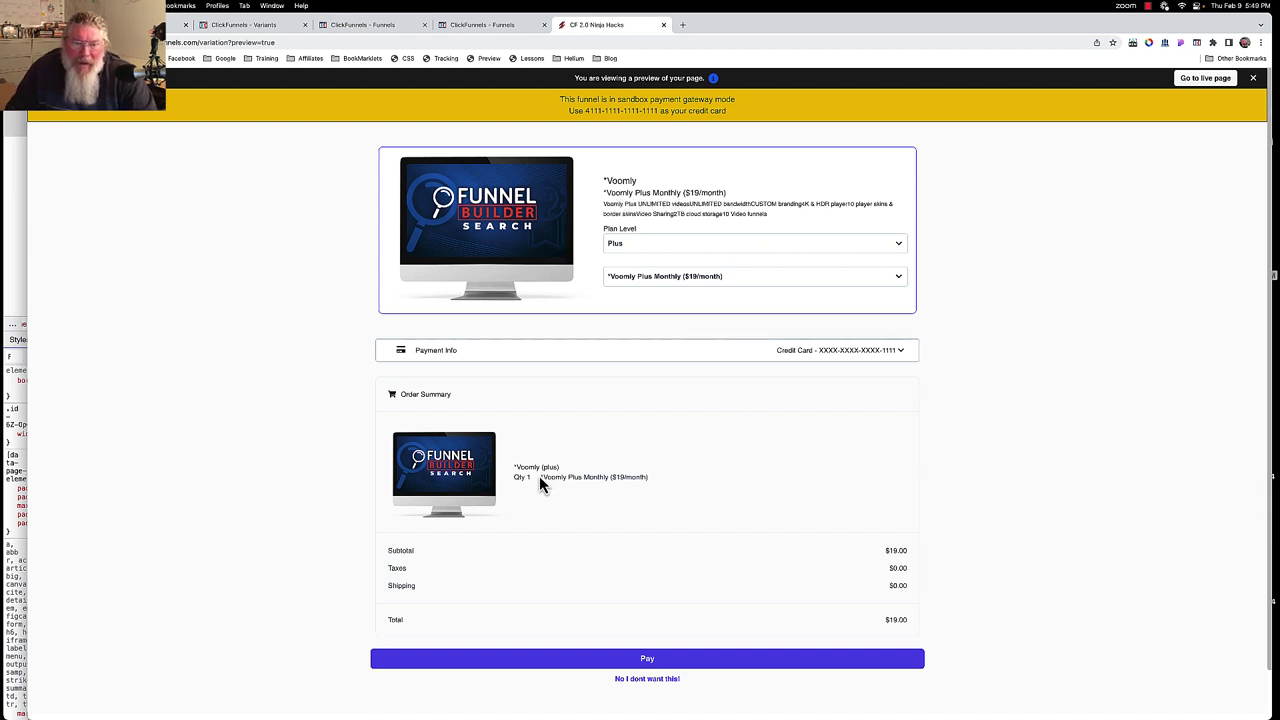
drag(539, 476, 668, 495)
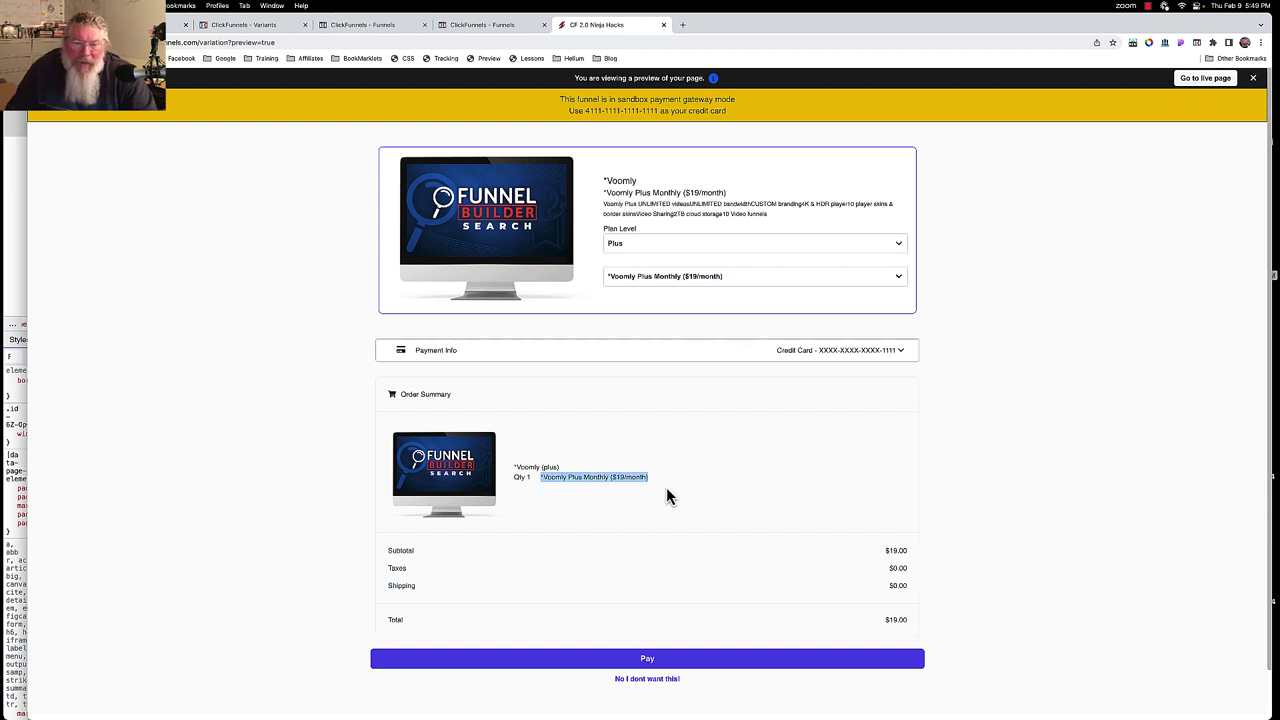
click(548, 462)
drag(512, 468, 548, 475)
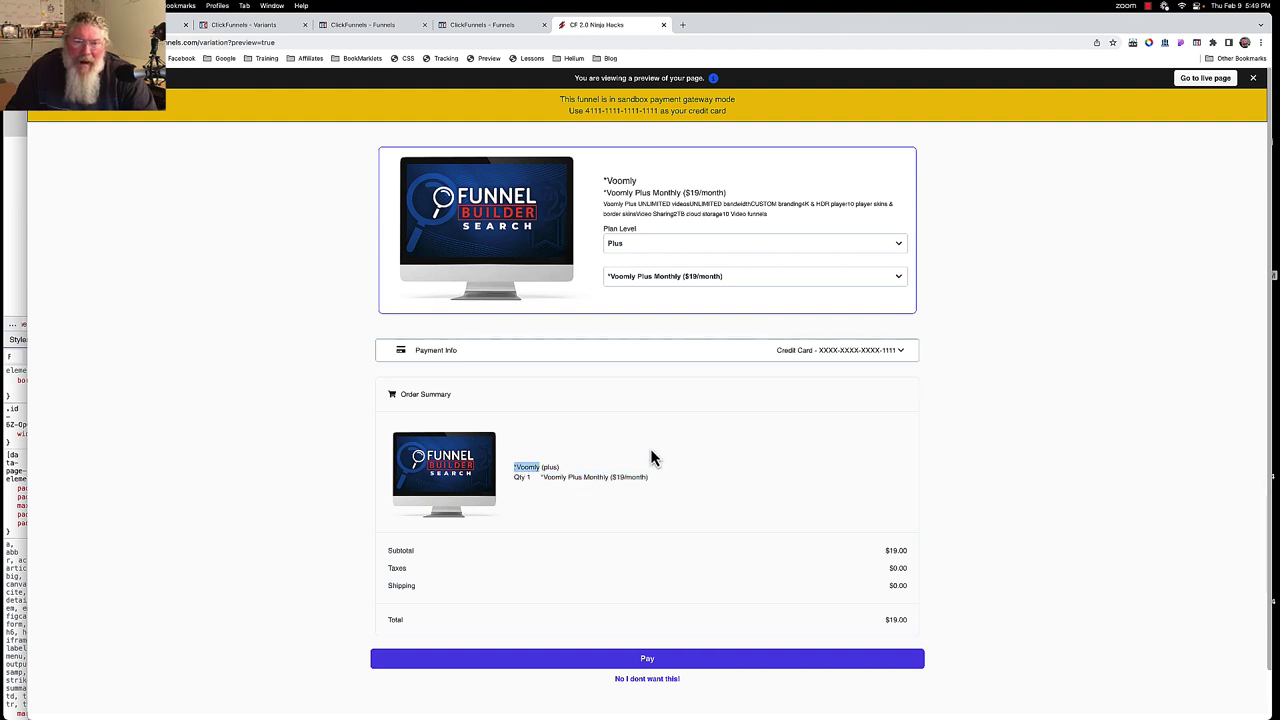
- Choose Plus Annual at $190/year, then switch to Cloud and highlight its plan name
click(677, 277)
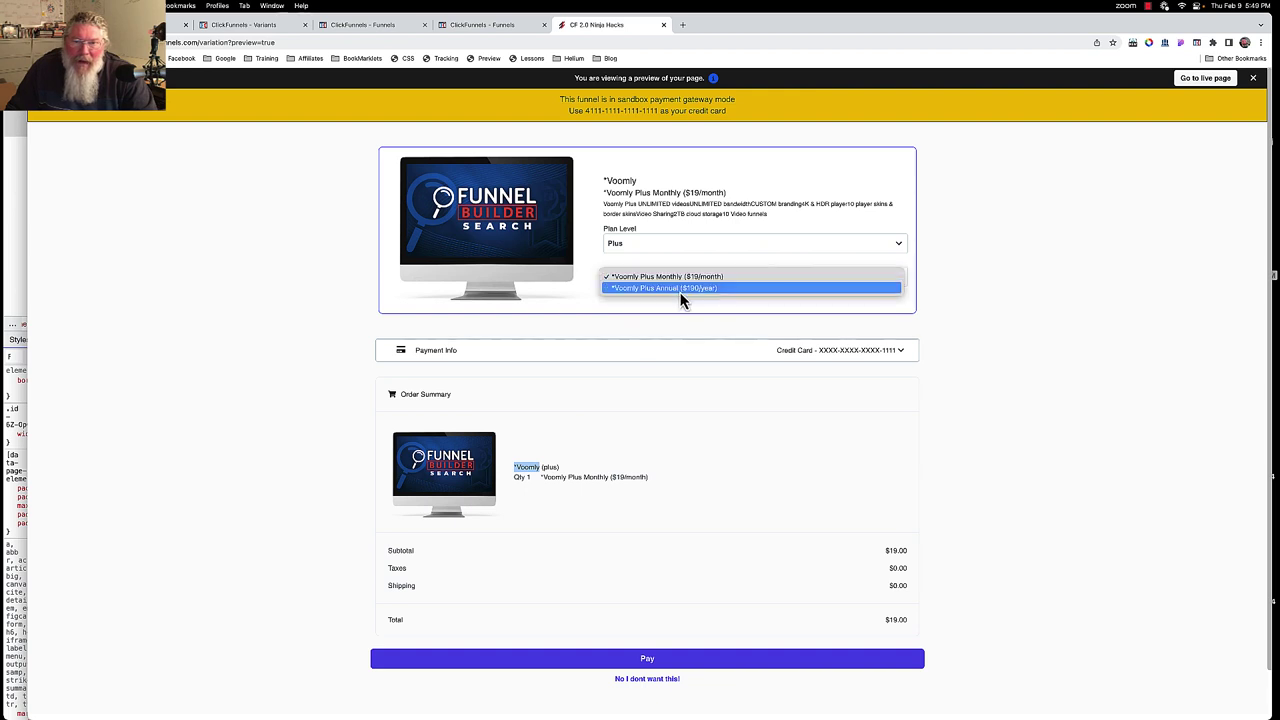
click(683, 288)
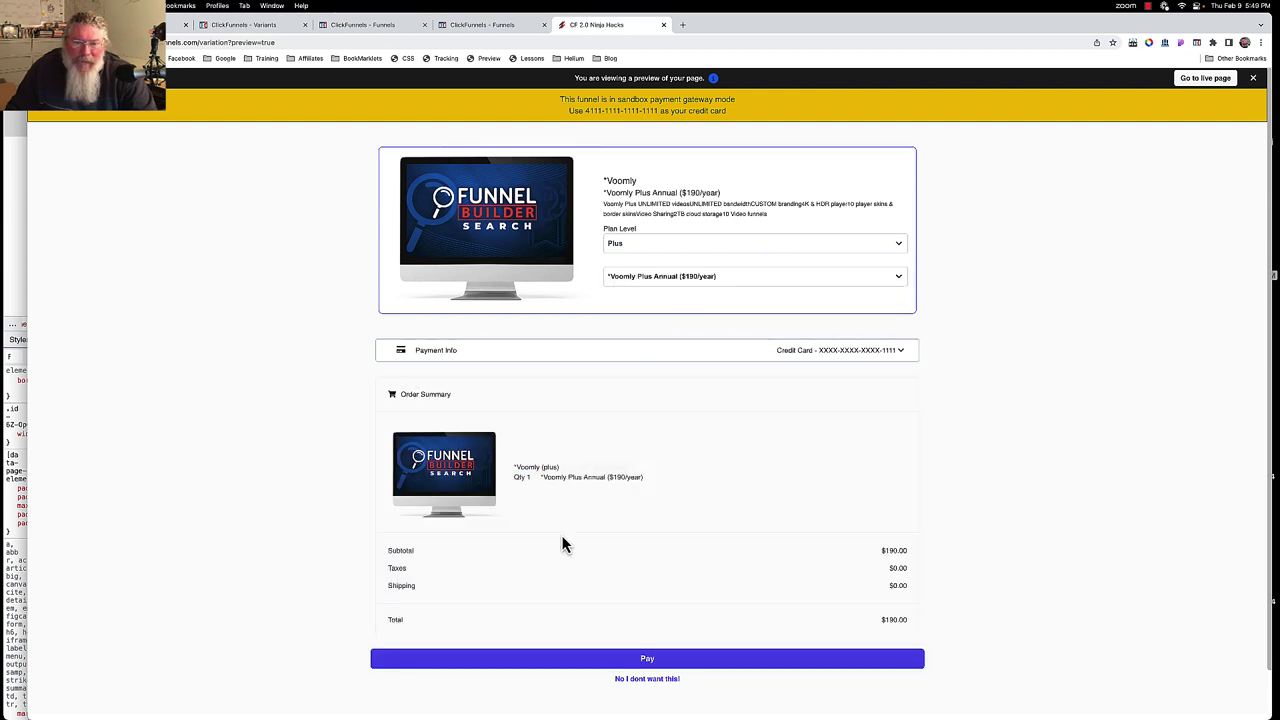
click(698, 244)
click(694, 255)
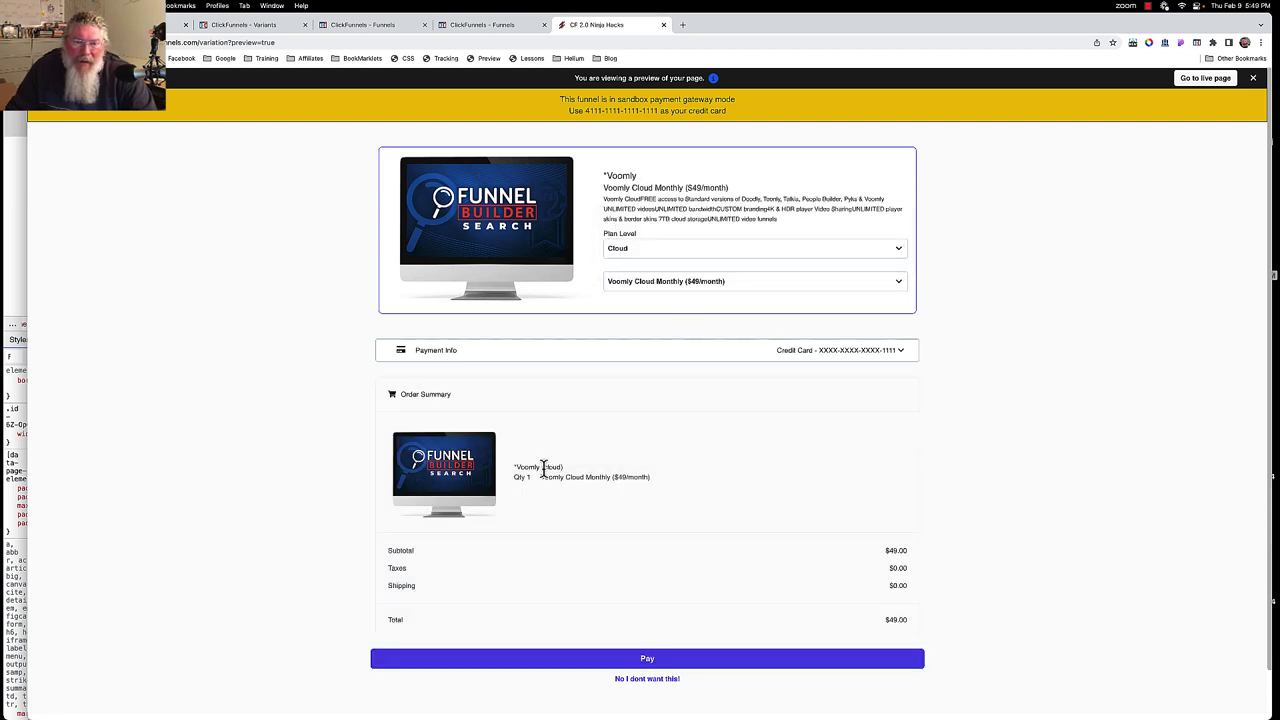
drag(541, 466, 568, 472)
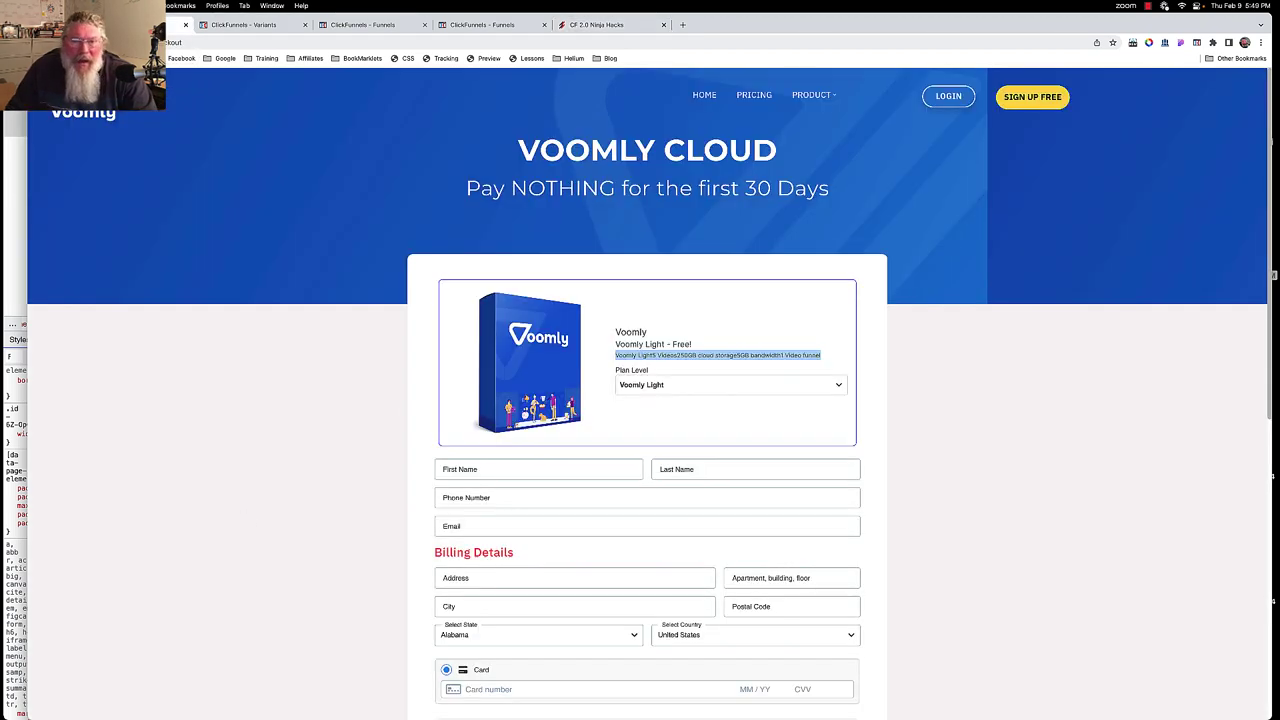
click(413, 422)
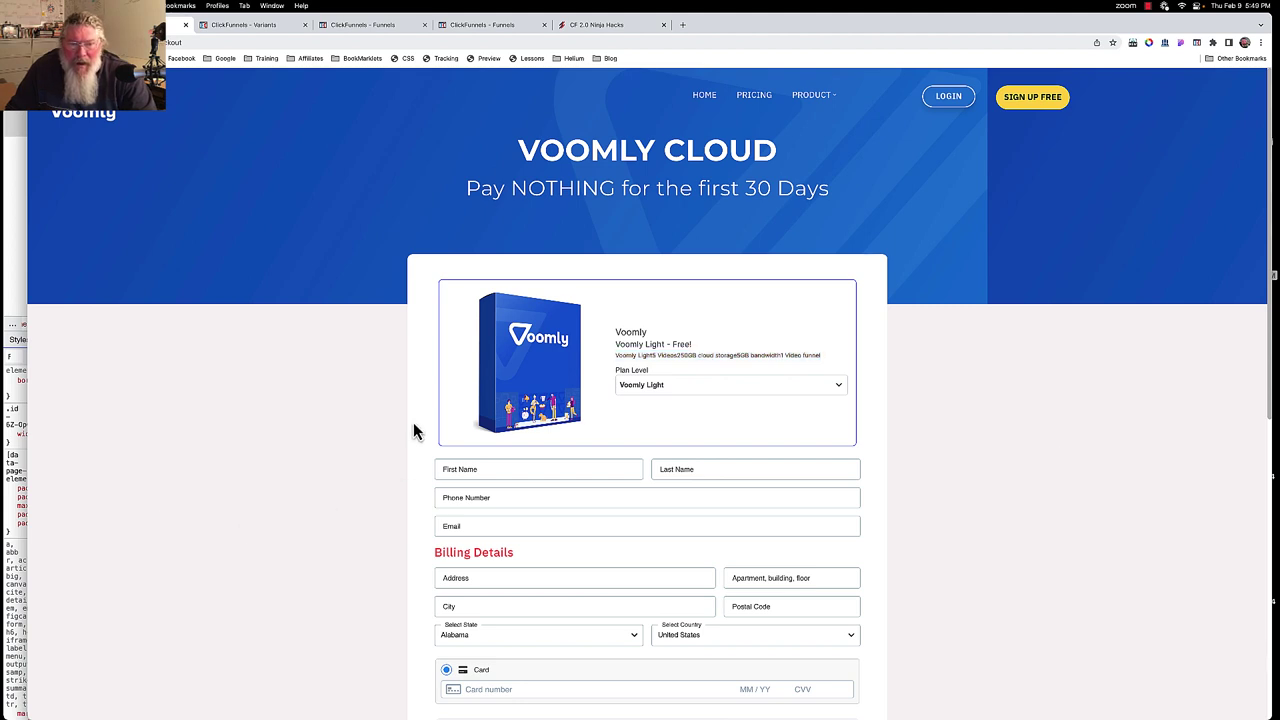